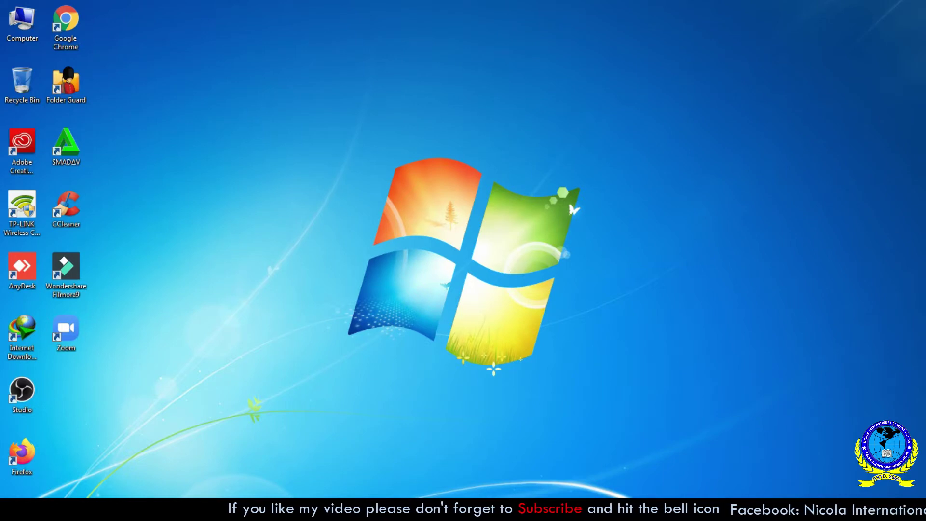
- Launch Word 2010 by running winword from the Start menu's Run box
key(super)
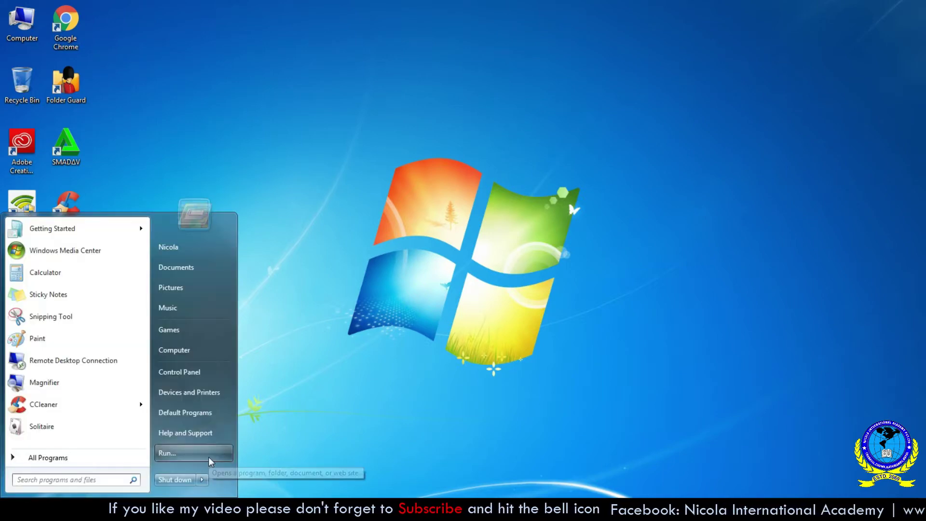
click(209, 457)
drag(121, 436, 45, 437)
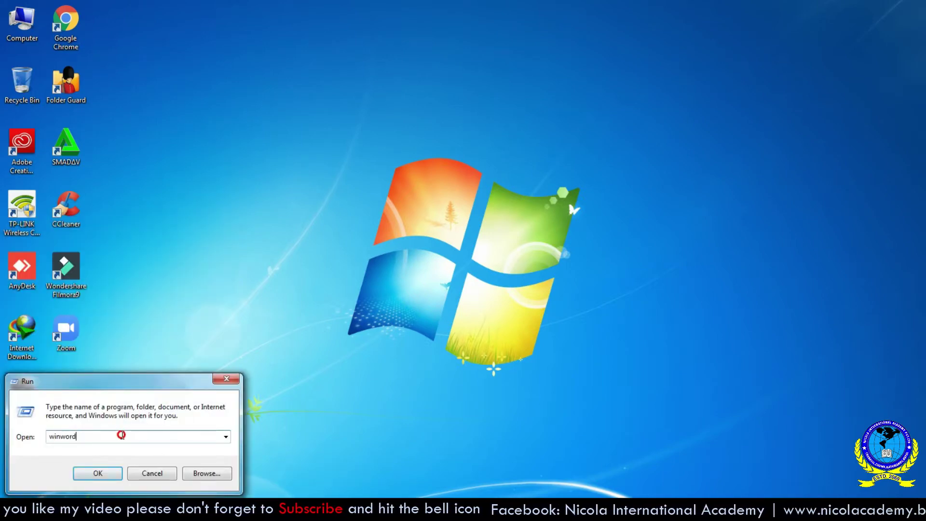
click(96, 439)
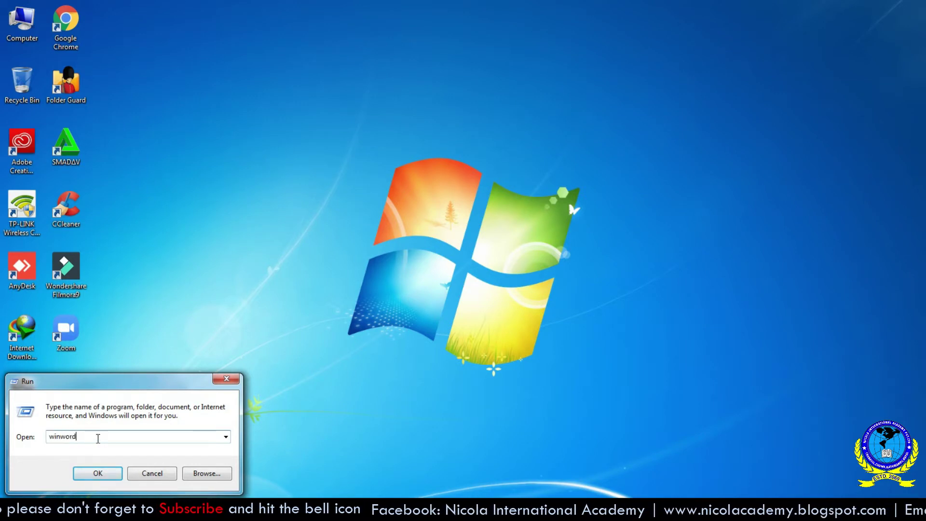
click(97, 475)
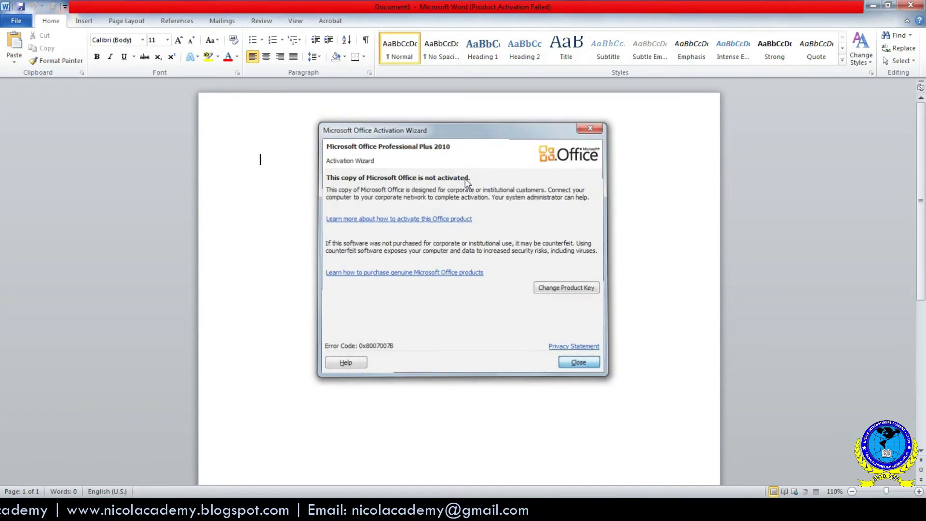
- Dismiss the activation notice, expand the nicola AutoText into the academy text, and select it
key(Escape)
text(nicola)
key(Return)
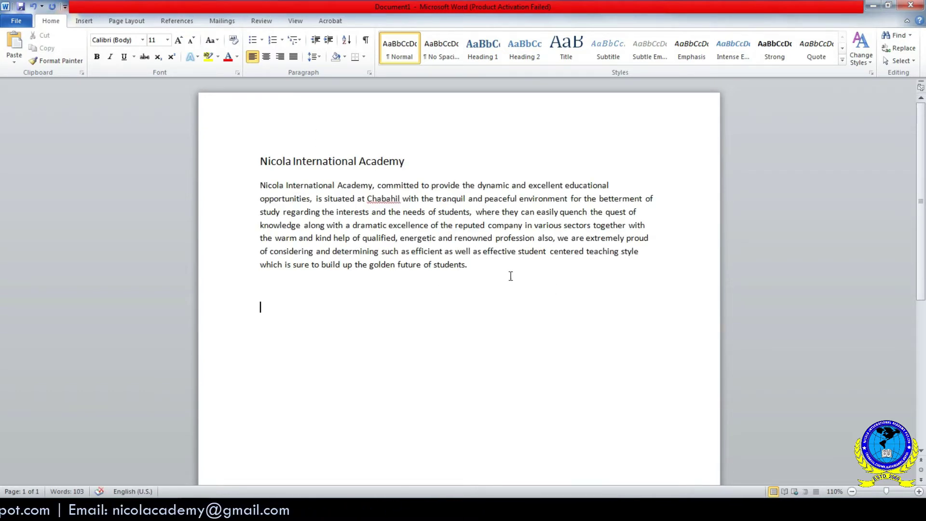
mouse_move(261, 303)
mouse_down()
mouse_move(327, 187)
mouse_move(257, 162)
mouse_up()
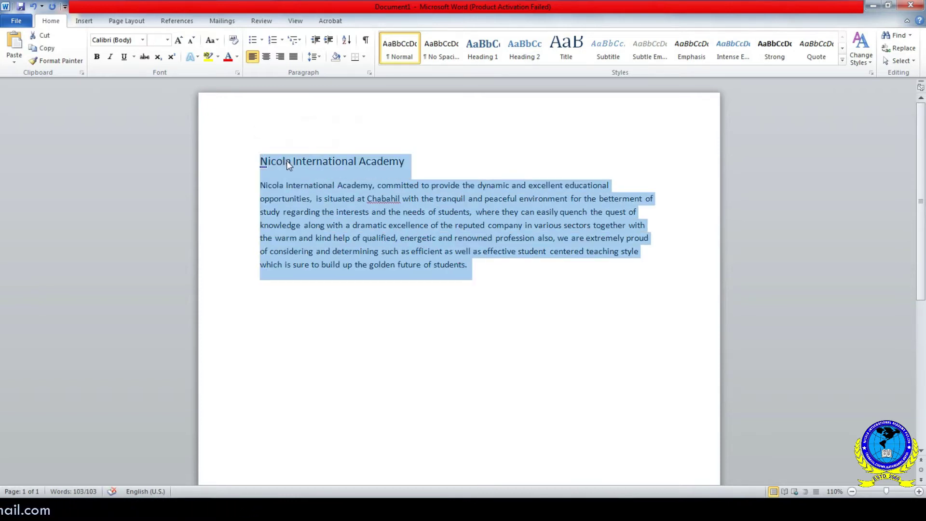
- Copy the academy heading and paragraph and start a new line after it
click(46, 50)
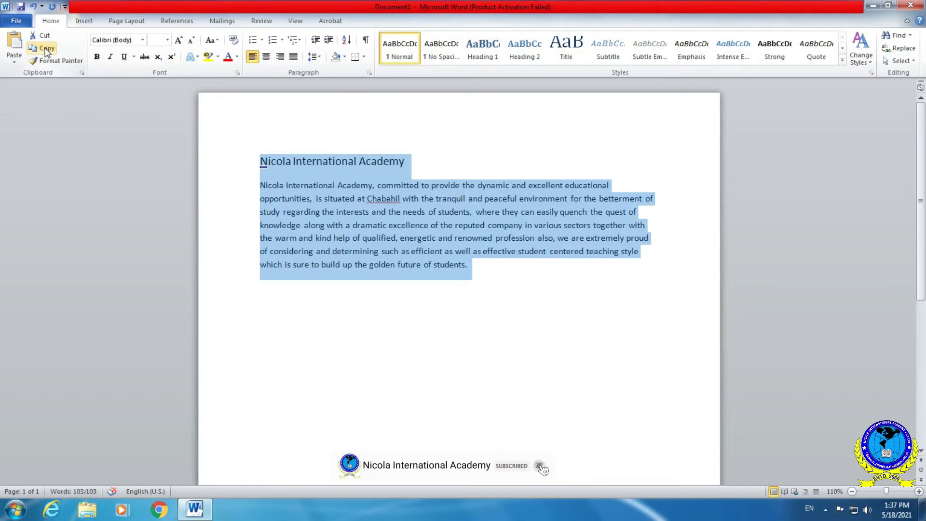
click(512, 277)
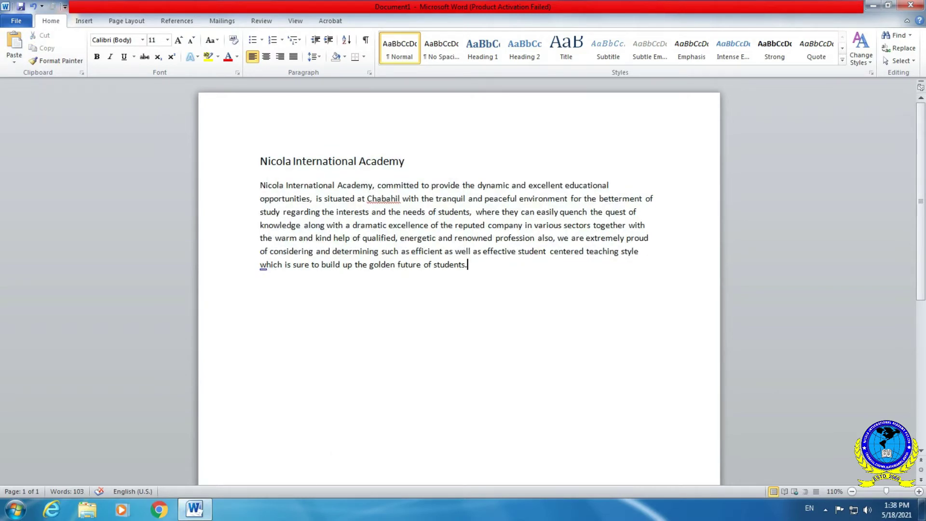
key(Return)
- Paste the academy text repeatedly until the document fills six pages with 2,472 words
click(13, 41)
click(13, 41)
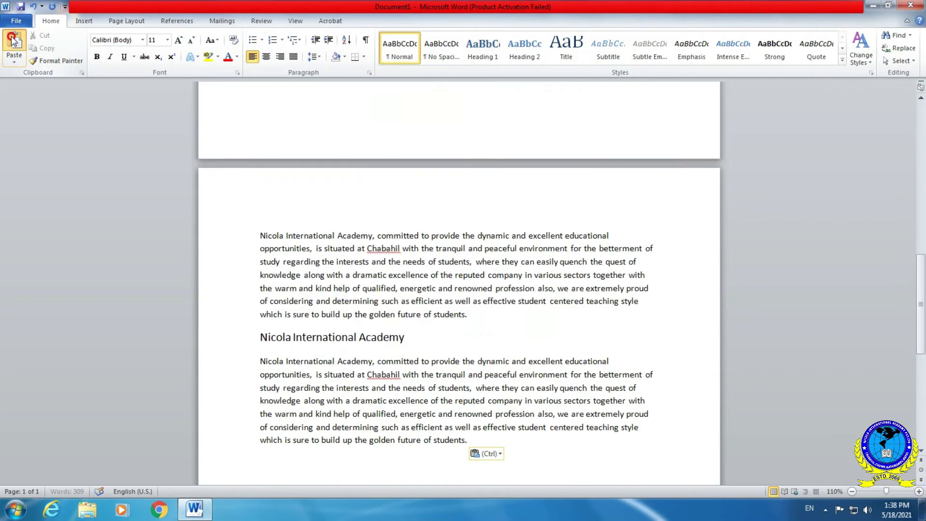
key(ctrl+v)
key(ctrl+v)
key(ctrl+v)
ctrl+scroll(462, 263, down, 5)
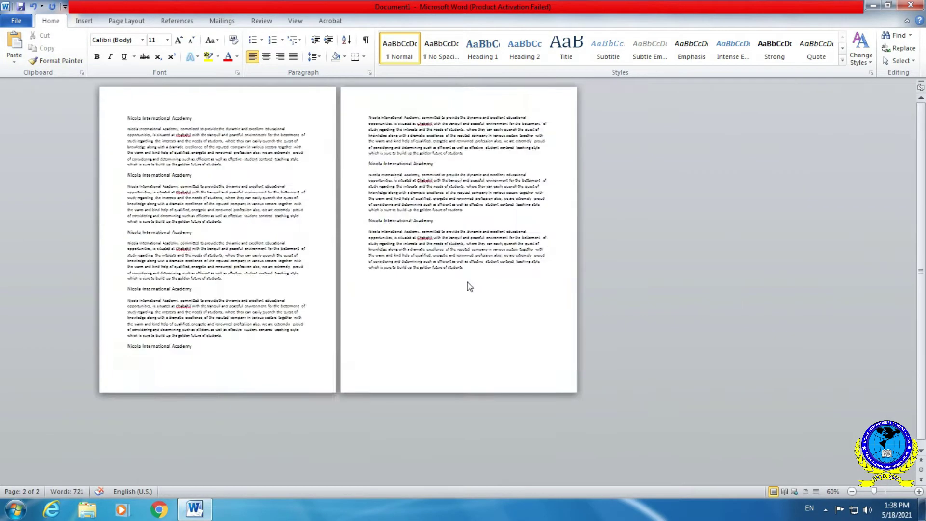
ctrl+scroll(469, 287, down, 2)
key(ctrl+v)
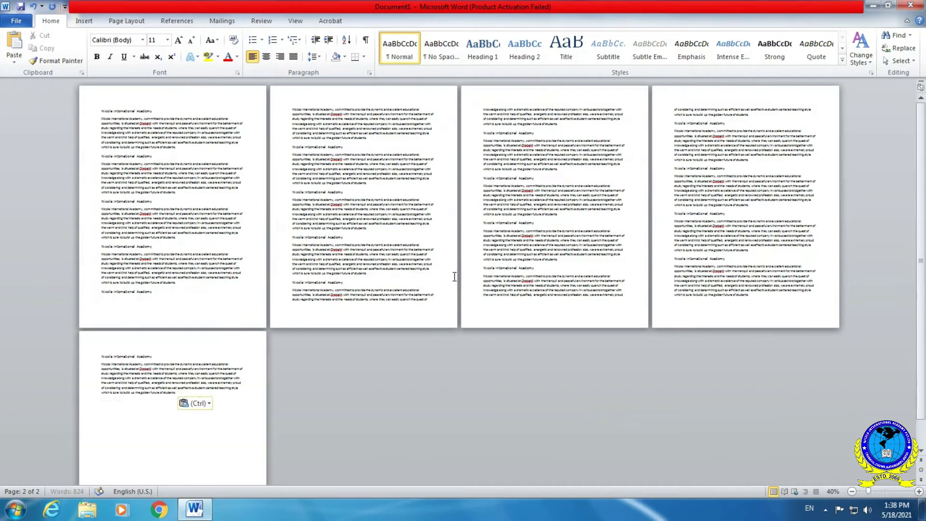
key(ctrl+v)
key(ctrl+v)
key(ctrl+v)
key(ctrl+v)
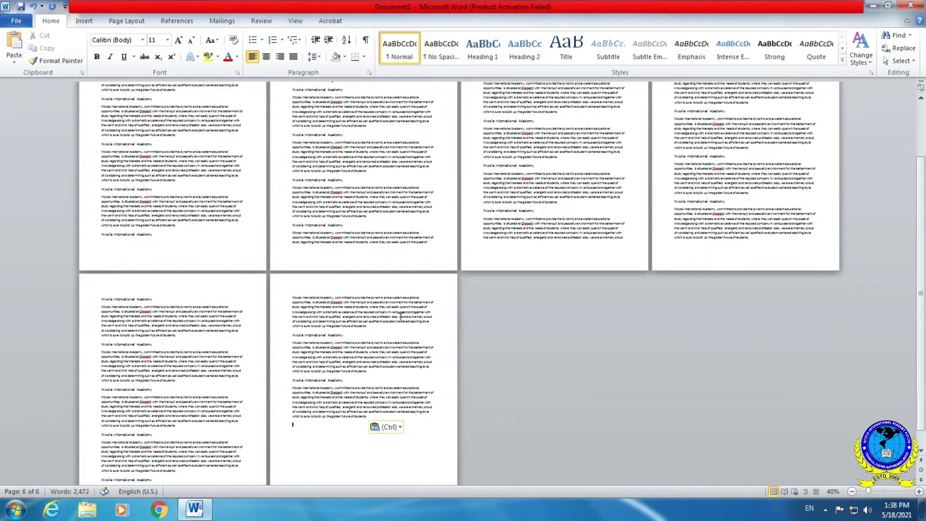
ctrl+scroll(337, 226, up, 3)
ctrl+scroll(337, 225, up, 2)
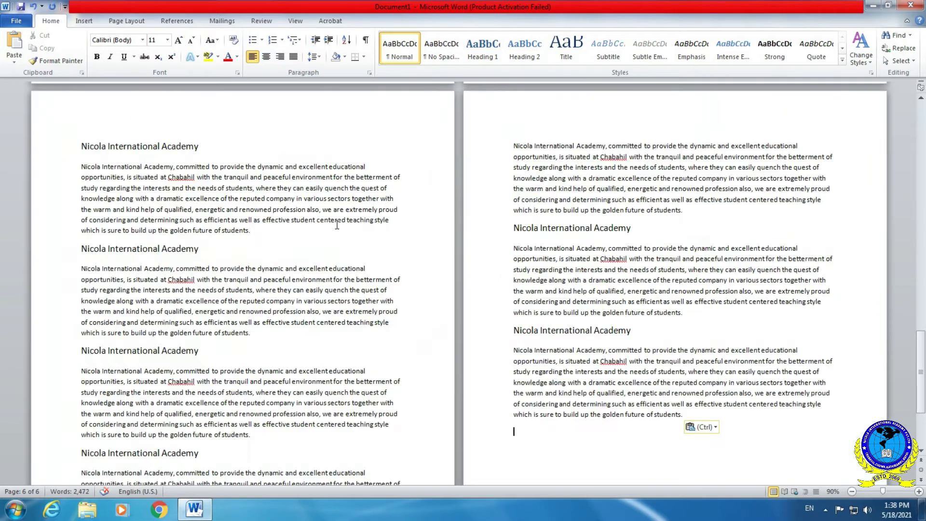
drag(921, 371, 921, 117)
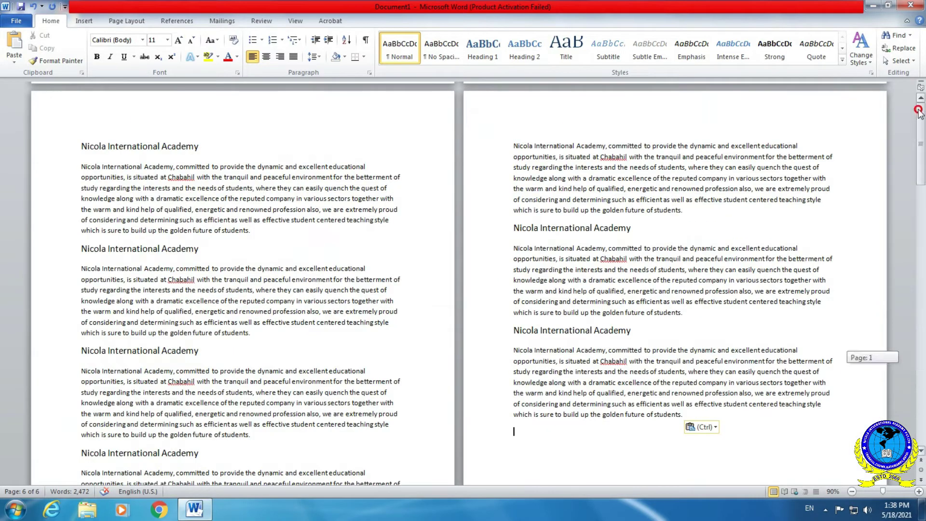
ctrl+scroll(305, 204, up, 3)
click(358, 168)
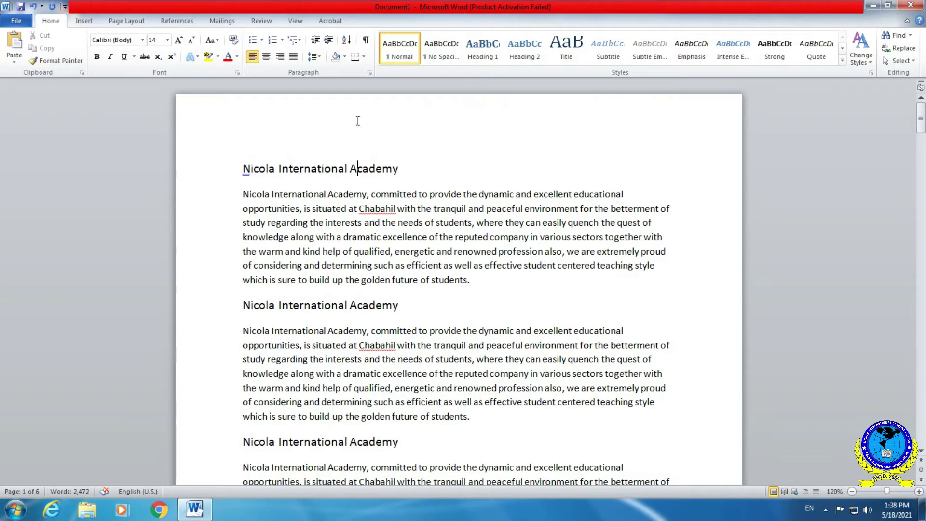
double_click(434, 111)
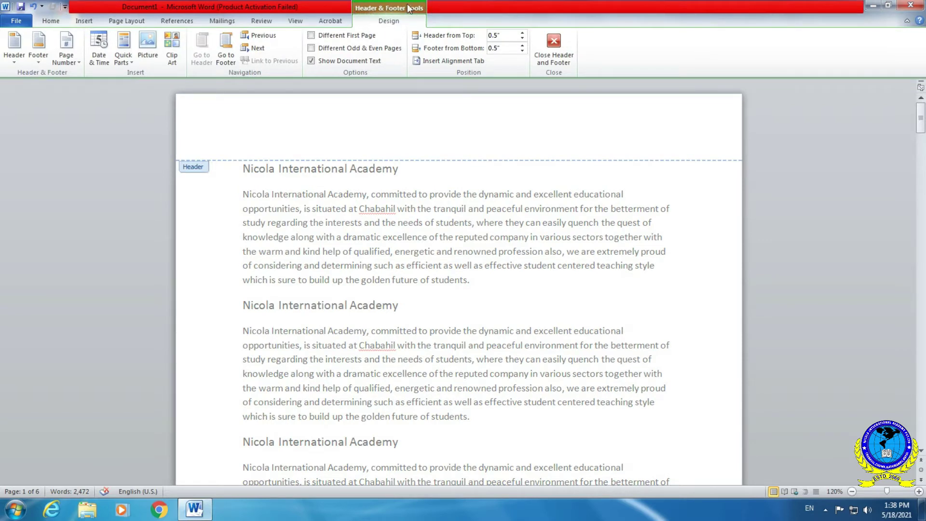
click(550, 59)
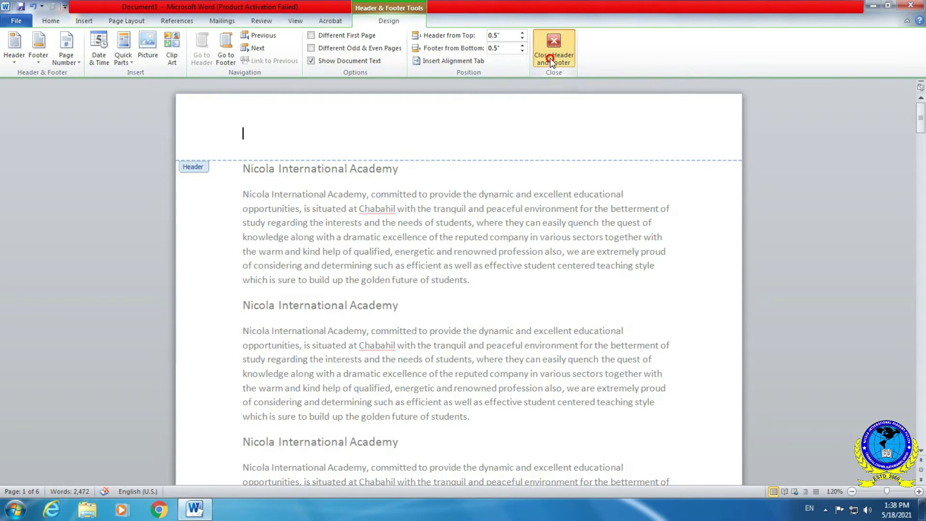
scroll(484, 316, down, 3)
scroll(483, 316, down, 3)
scroll(440, 351, down, 3)
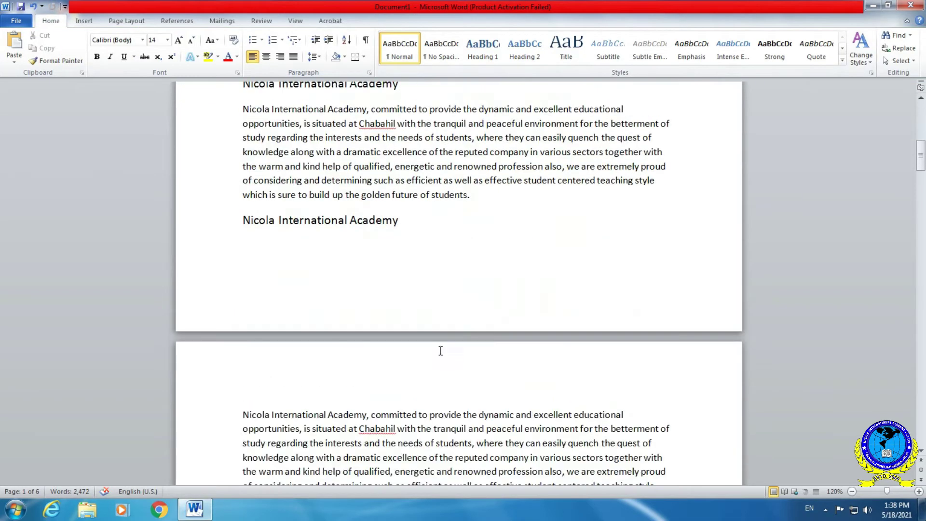
double_click(462, 306)
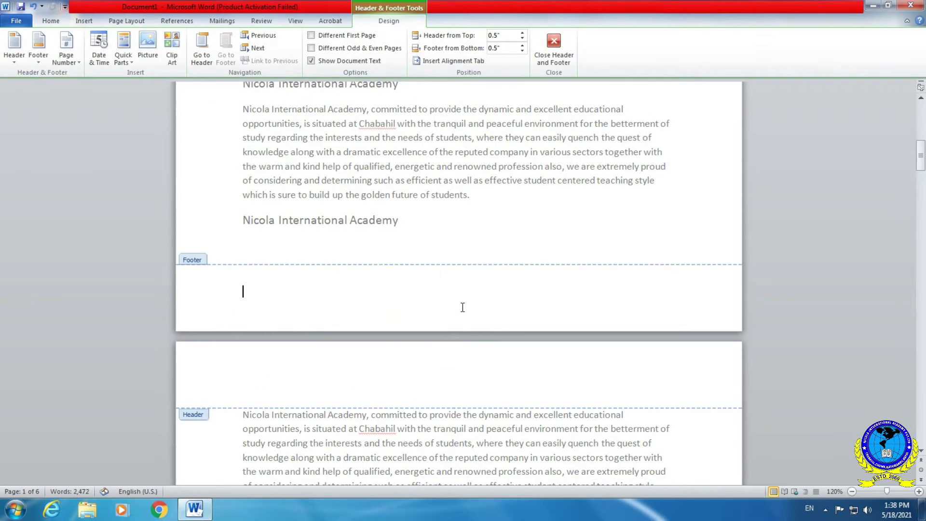
click(554, 48)
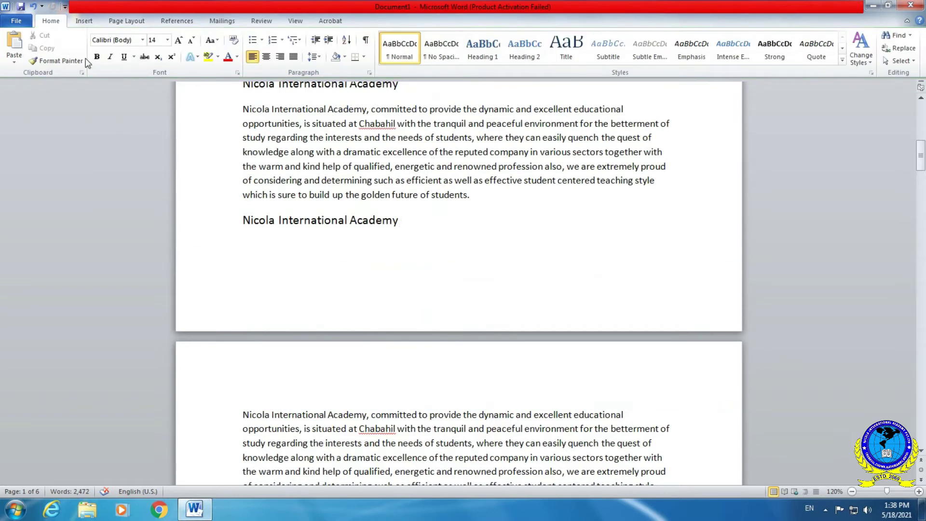
- Open the first page's footer and insert a Bottom of Page Plain Number 1 page number
click(85, 21)
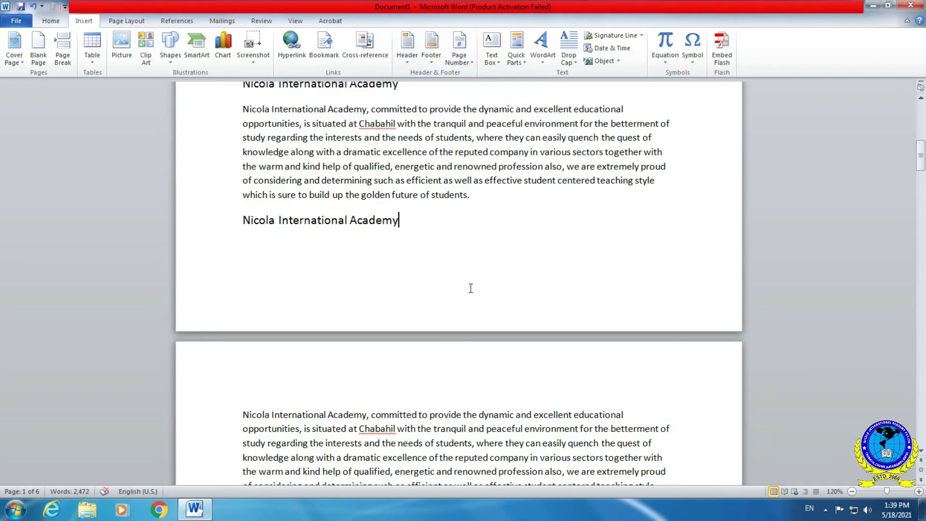
scroll(471, 288, up, 3)
scroll(453, 332, down, 2)
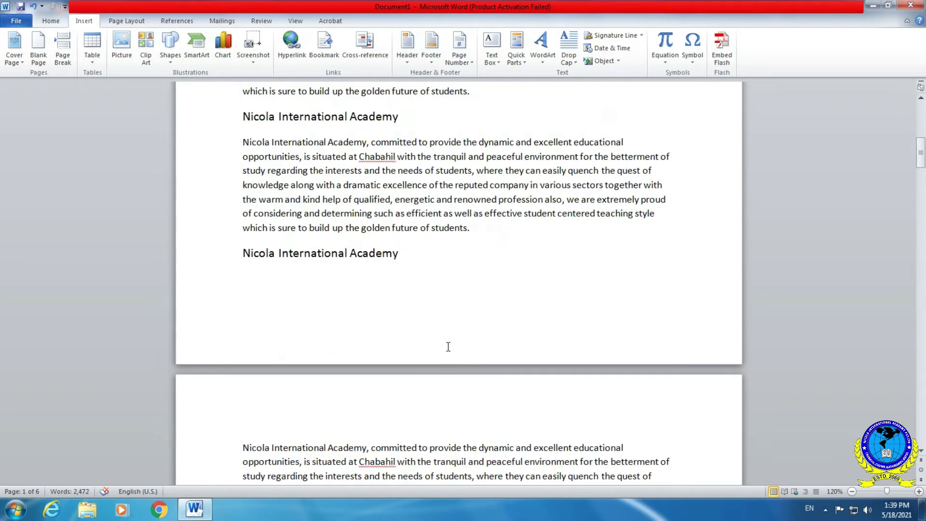
double_click(448, 347)
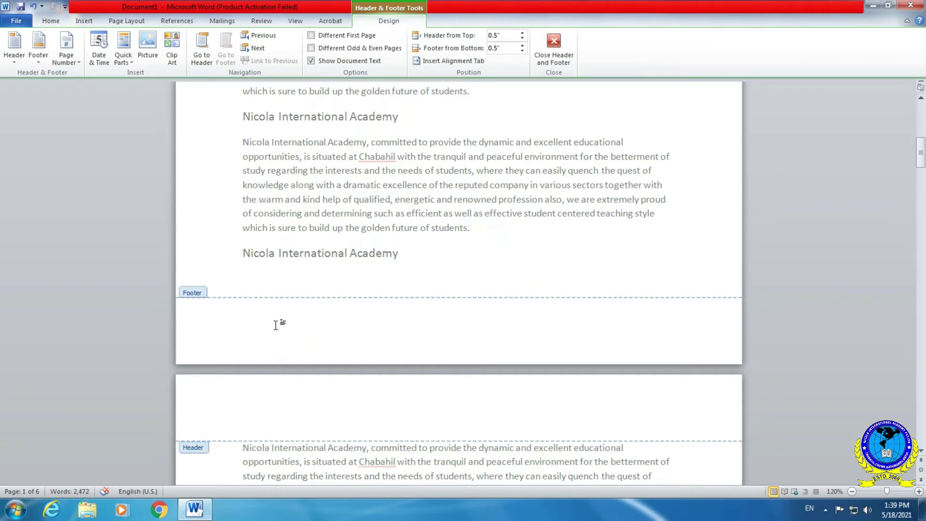
click(360, 324)
click(74, 61)
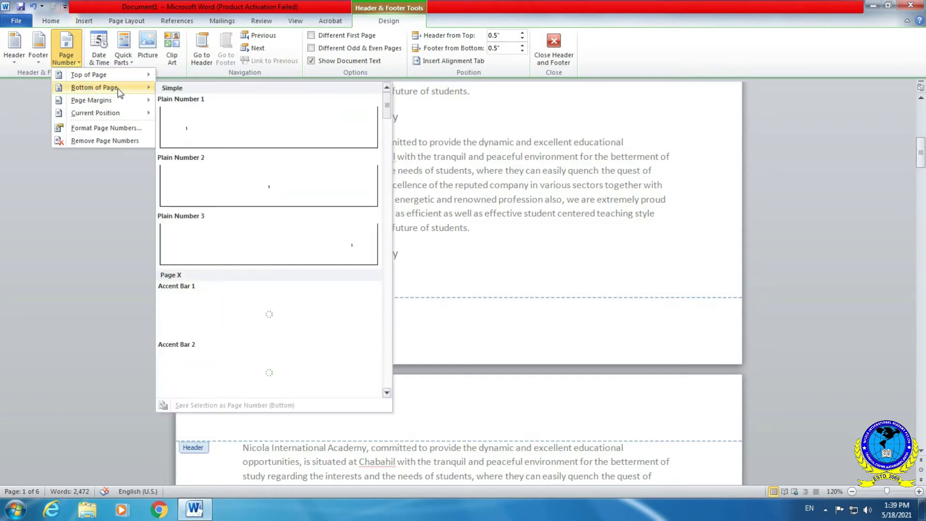
mouse_move(94, 87)
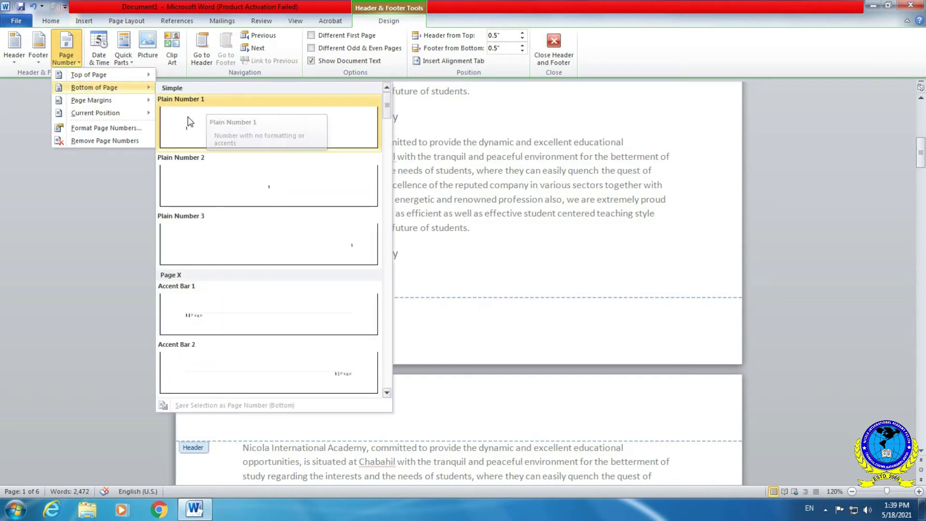
click(203, 124)
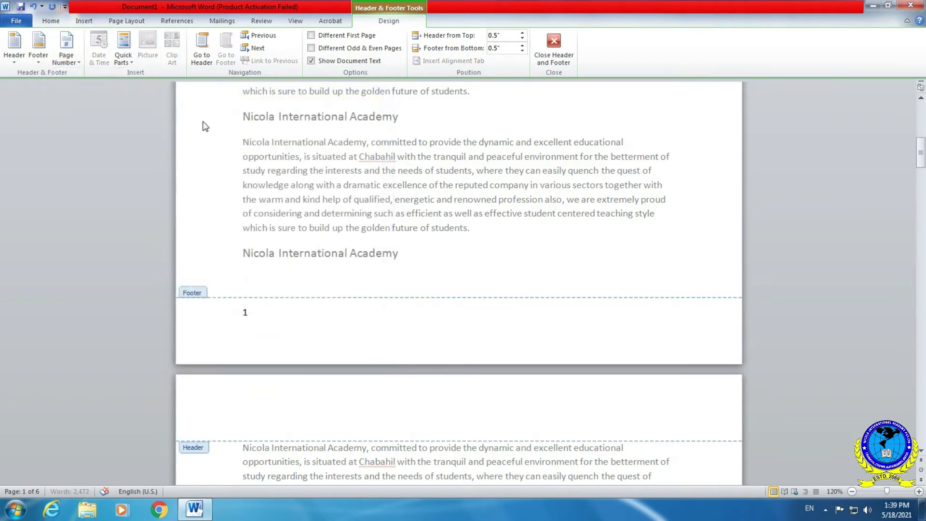
- Remove the page number 1, leaving page 1's footer empty and open for editing
double_click(244, 314)
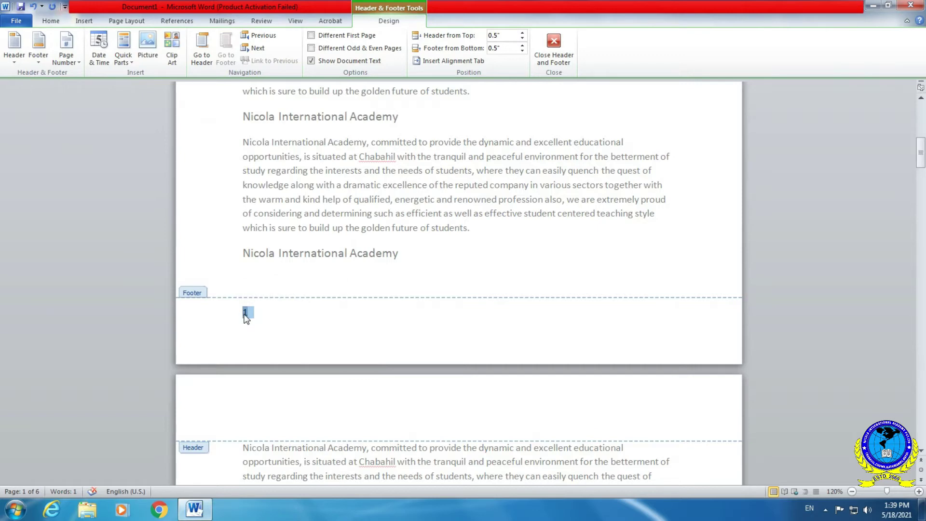
scroll(246, 313, down, 4)
scroll(251, 304, down, 5)
scroll(253, 294, down, 5)
scroll(256, 285, down, 3)
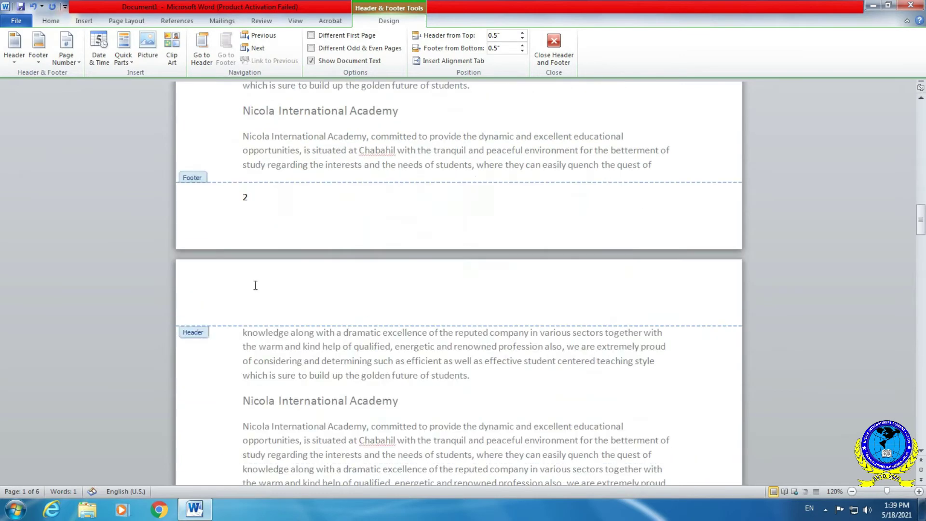
scroll(260, 214, up, 4)
scroll(270, 221, up, 5)
scroll(284, 229, up, 1)
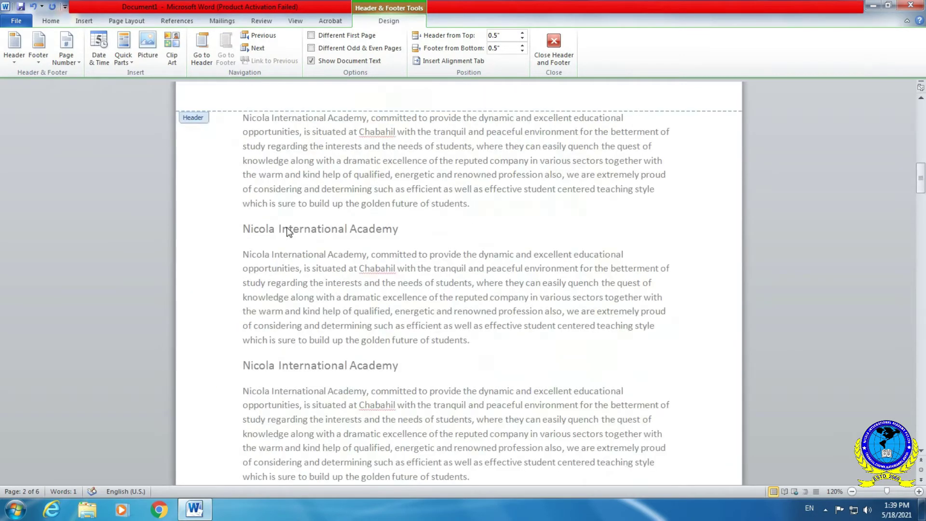
scroll(299, 226, up, 3)
scroll(317, 222, up, 3)
scroll(317, 226, up, 1)
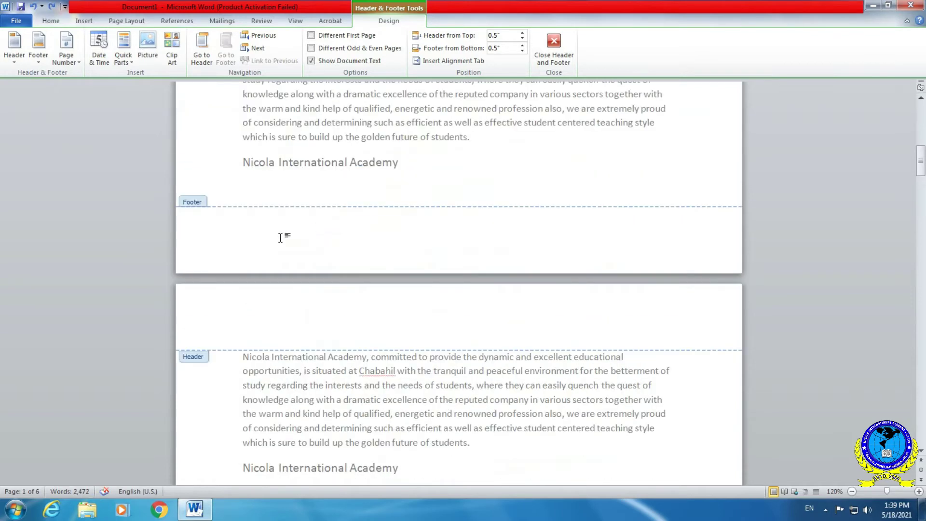
click(259, 244)
click(67, 58)
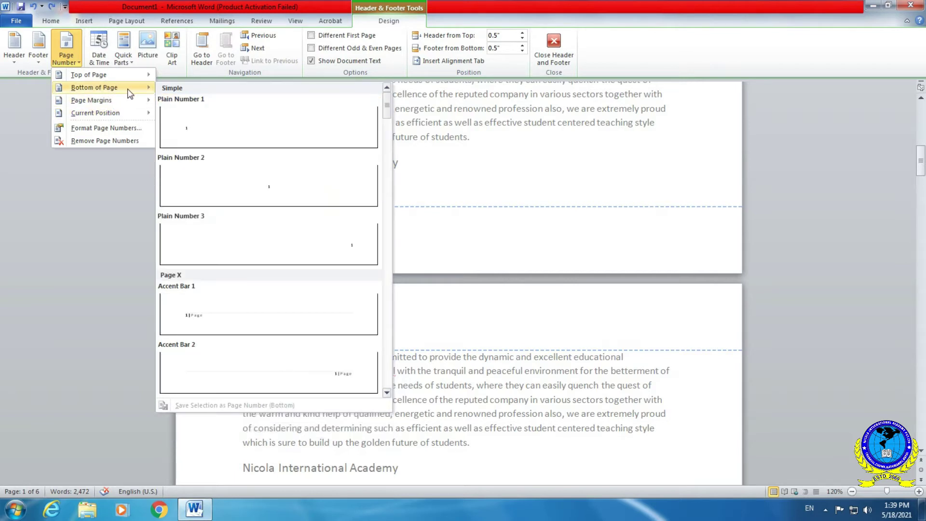
mouse_move(95, 112)
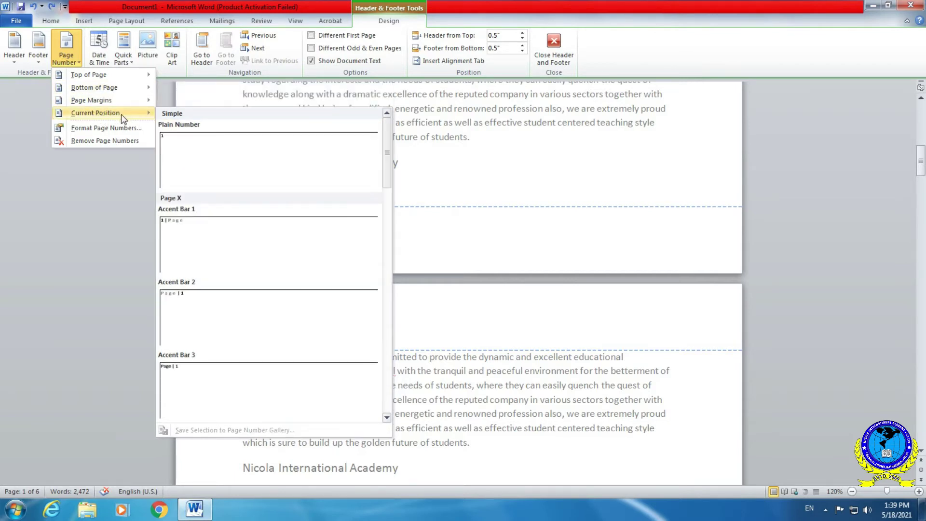
click(332, 227)
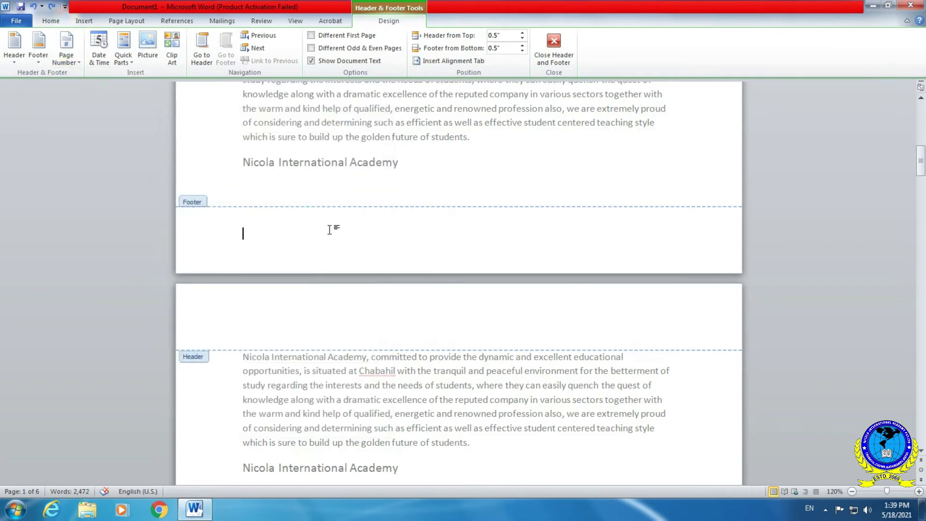
scroll(357, 255, up, 1)
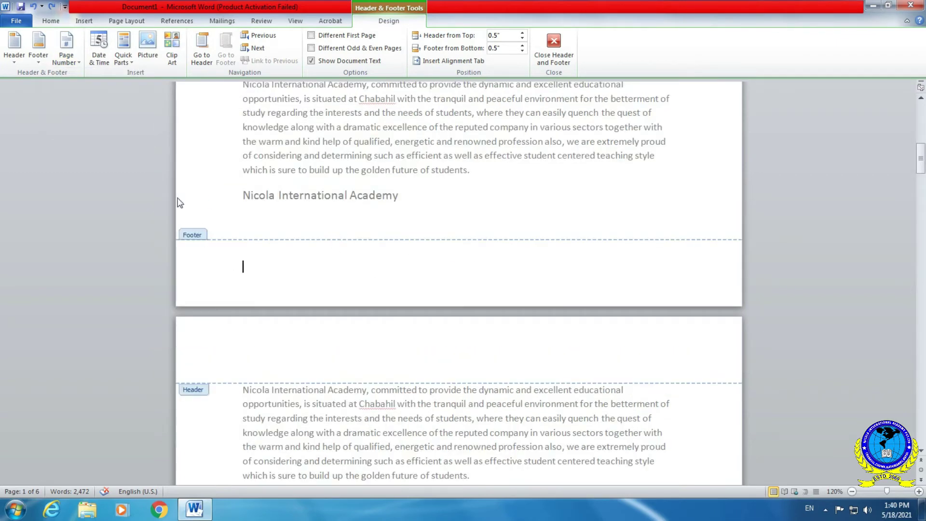
- Apply the Blank (Three Columns) footer and type Computer Book in its centre placeholder
click(36, 63)
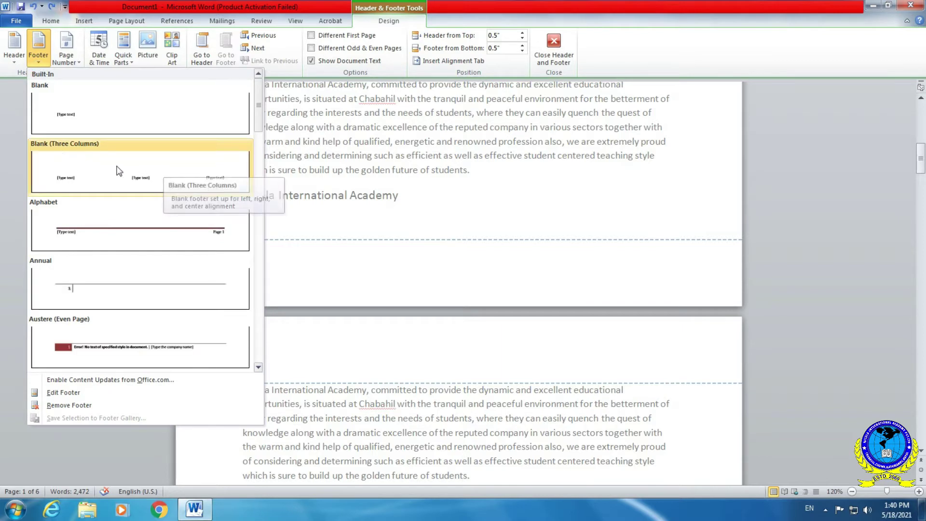
click(145, 173)
click(470, 270)
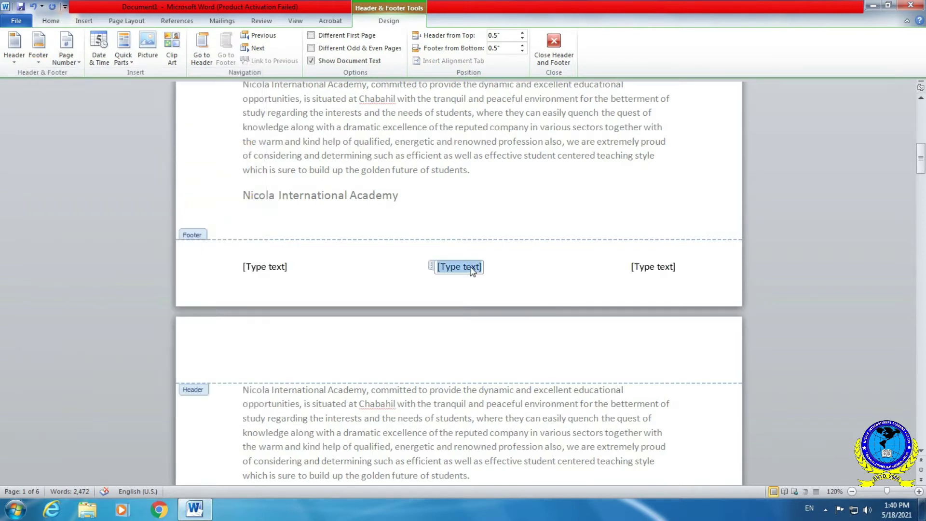
text(Computer)
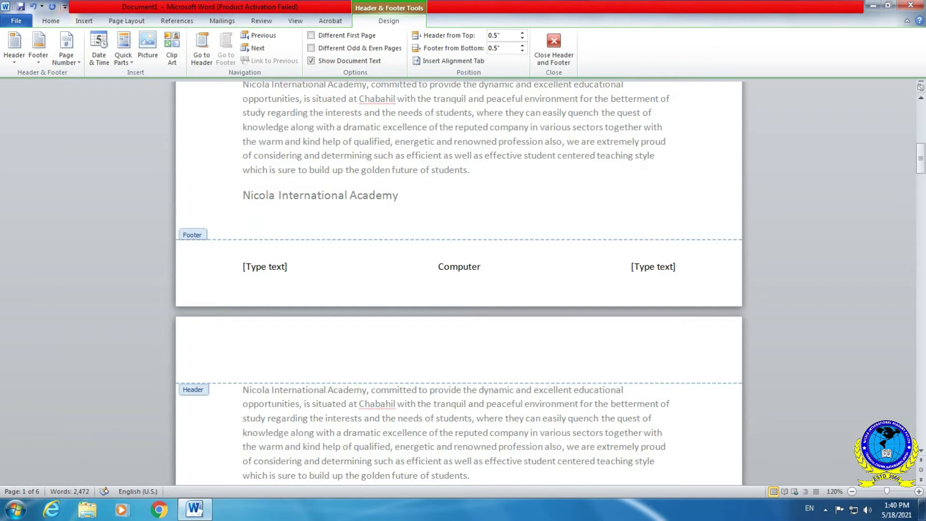
text( Book)
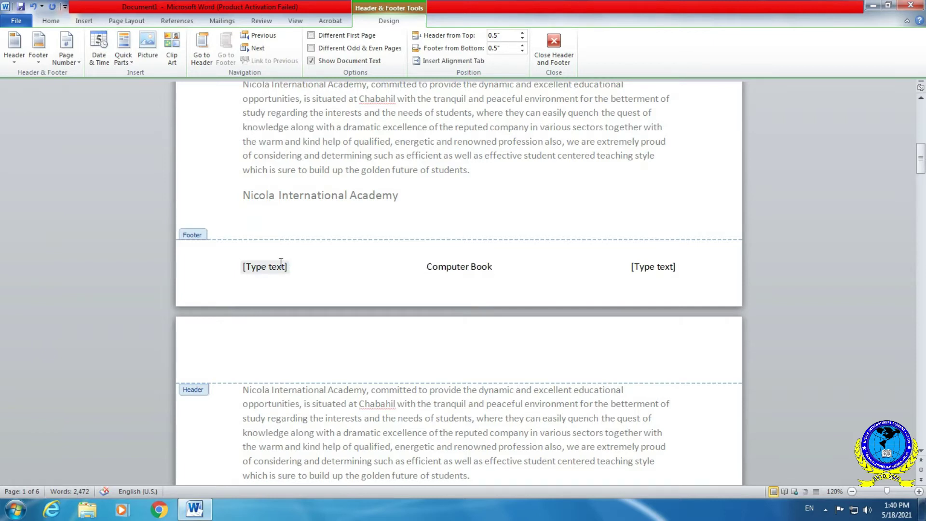
click(265, 267)
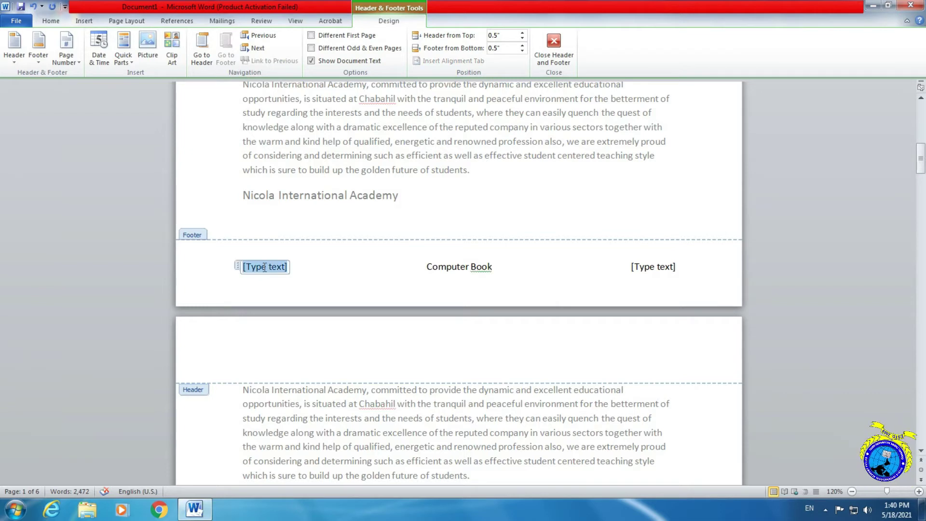
click(650, 268)
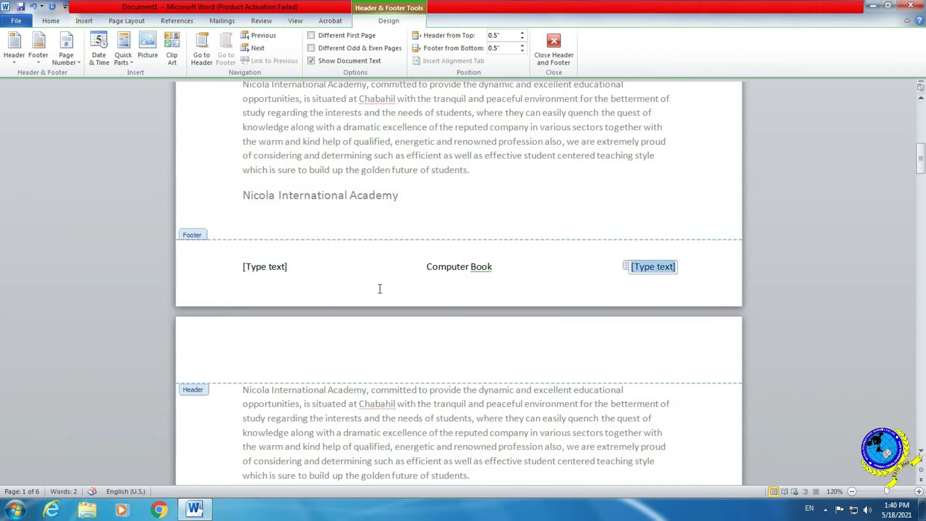
click(267, 267)
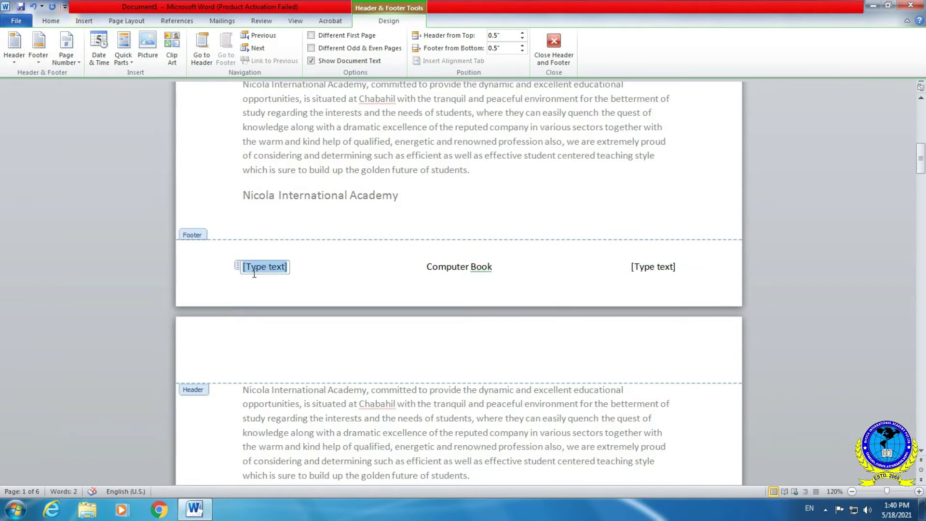
click(77, 63)
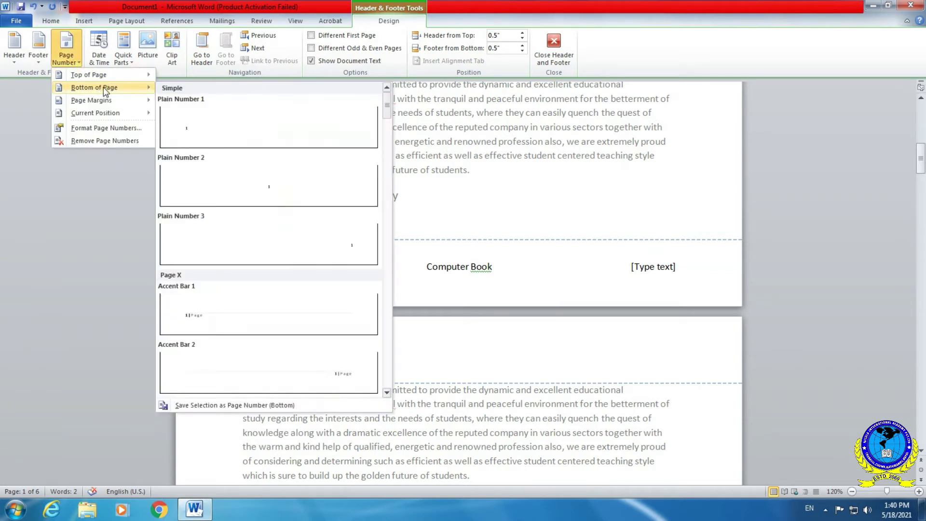
- Insert a bottom-of-page plain number, then undo it to restore the Computer Book footer
mouse_move(94, 87)
click(206, 128)
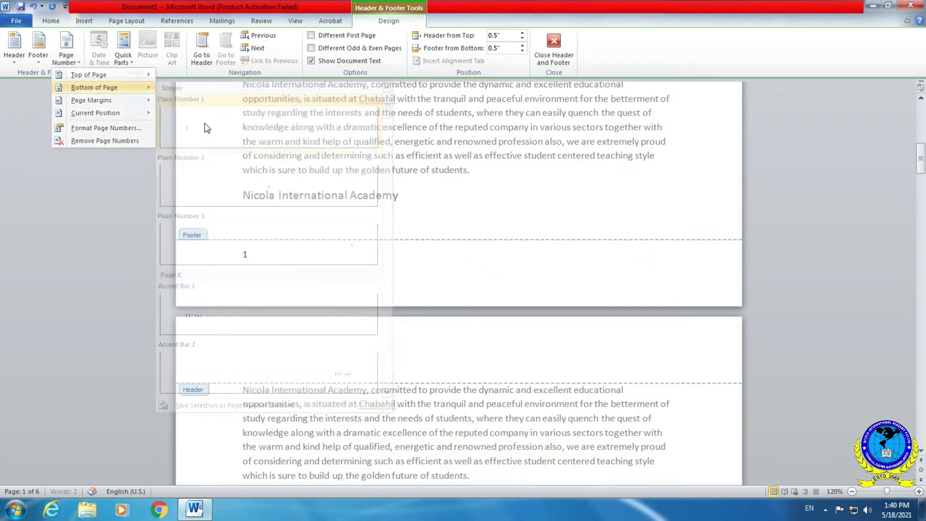
click(236, 251)
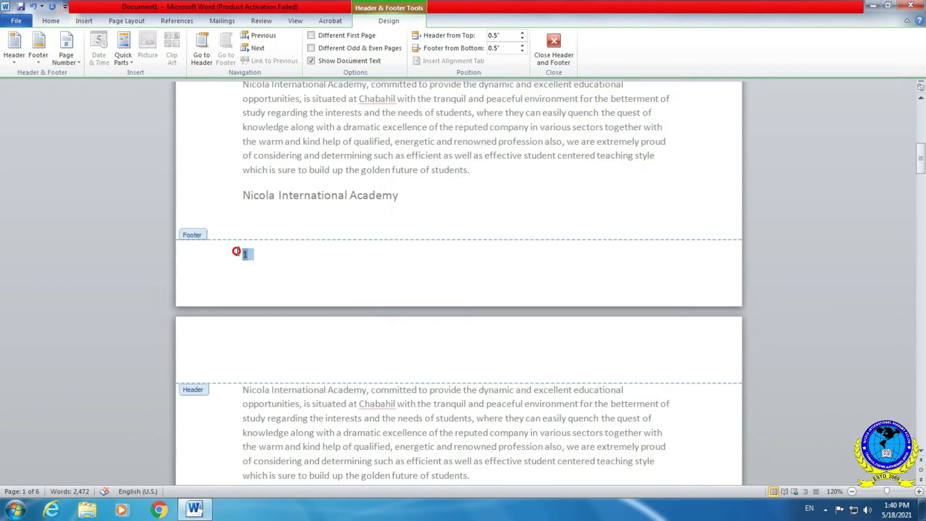
click(458, 276)
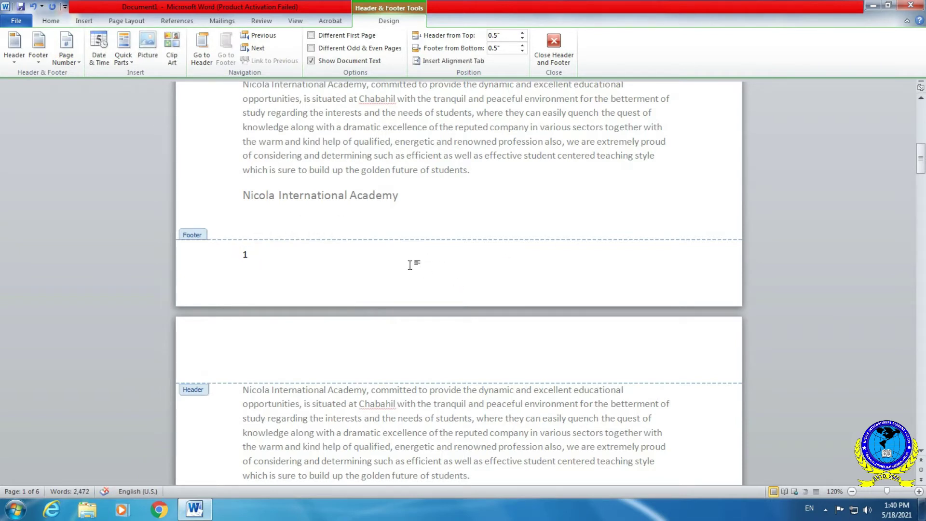
key(ctrl+z)
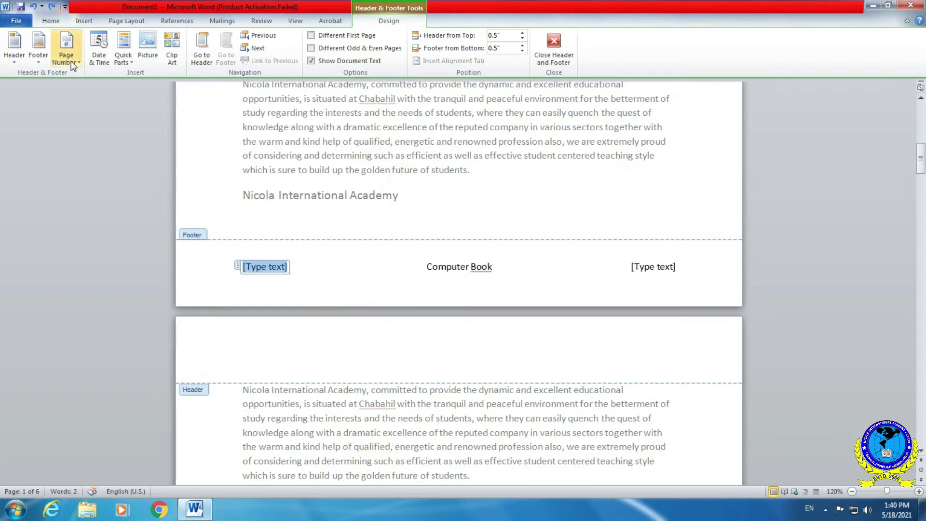
- Put a Current Position plain page number 1 into the left footer placeholder
click(72, 63)
mouse_move(95, 113)
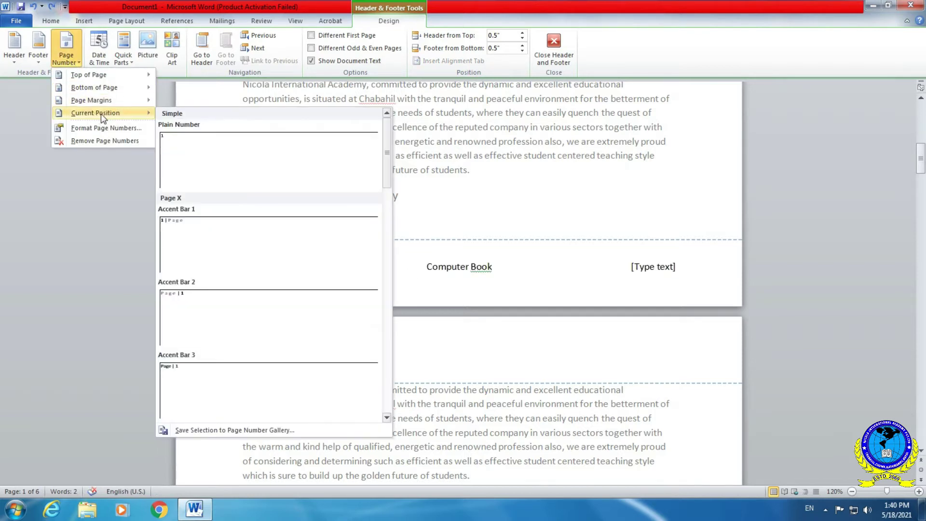
click(555, 269)
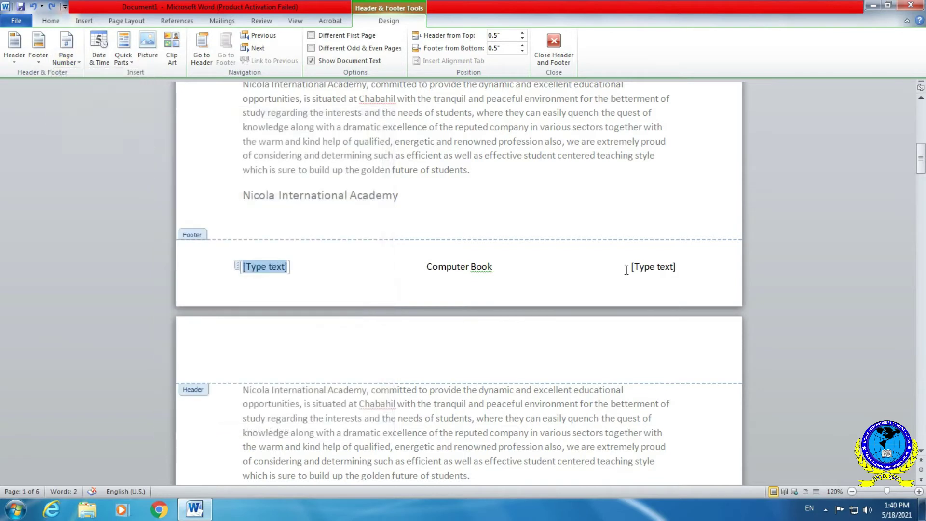
click(638, 268)
click(487, 269)
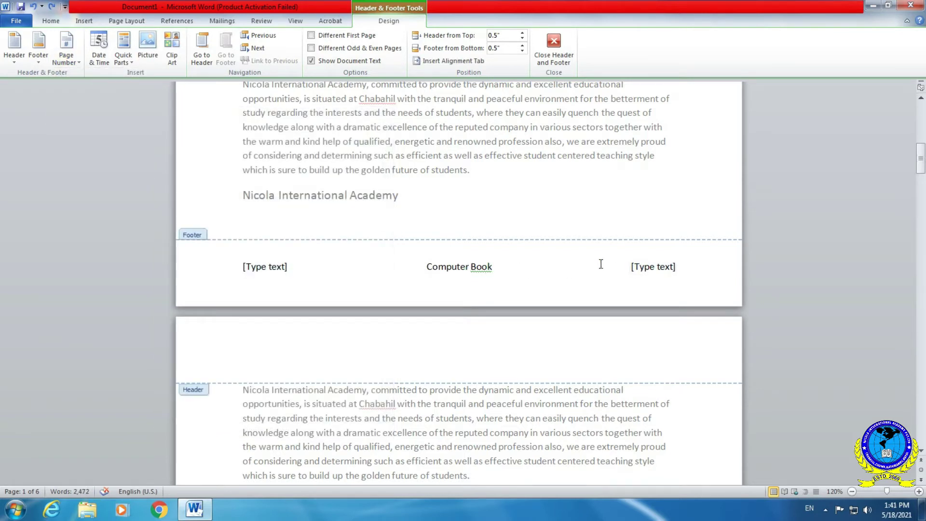
click(274, 268)
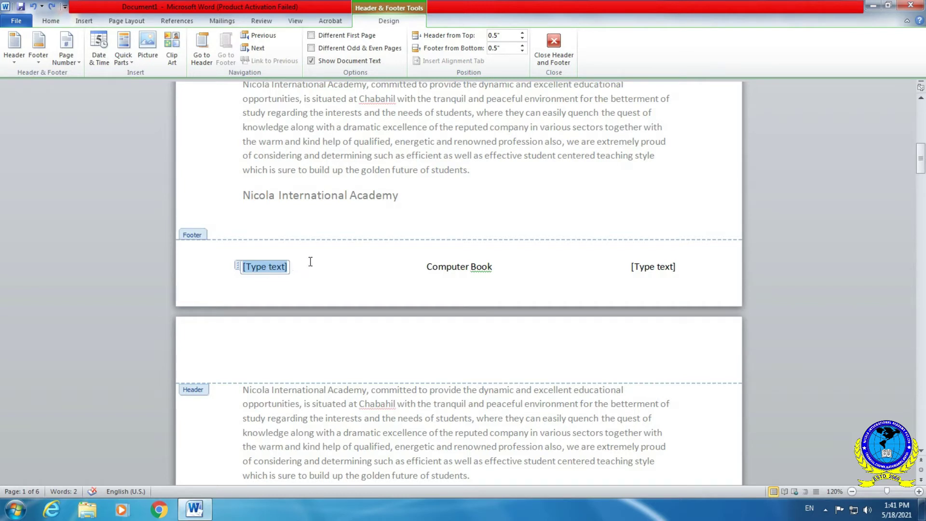
click(67, 62)
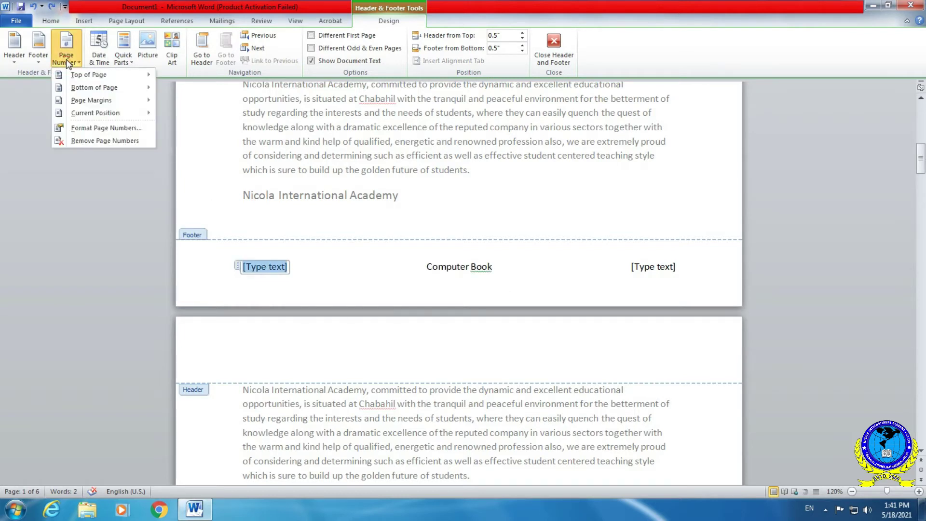
mouse_move(94, 113)
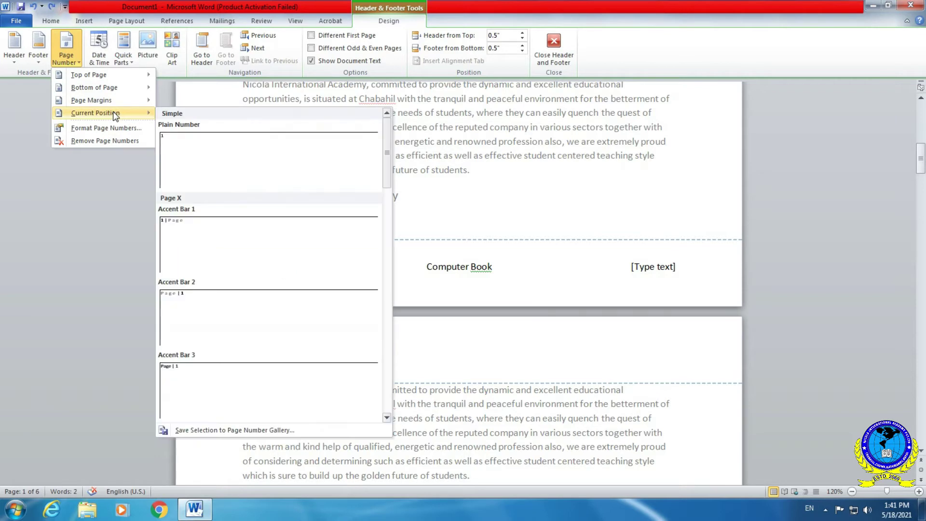
click(212, 147)
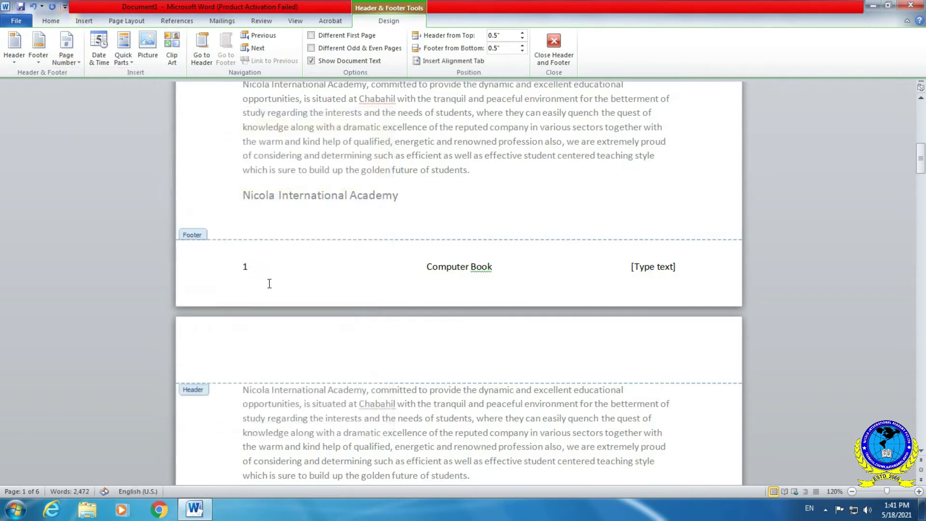
triple_click(437, 266)
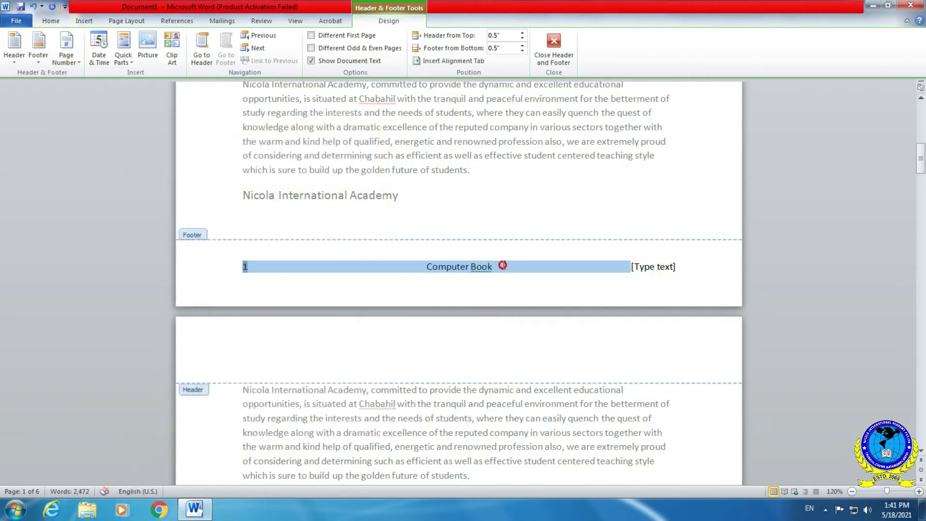
- Delete the right [Type text] placeholder, leaving page number 1 beside Computer Book
click(488, 267)
scroll(249, 268, down, 3)
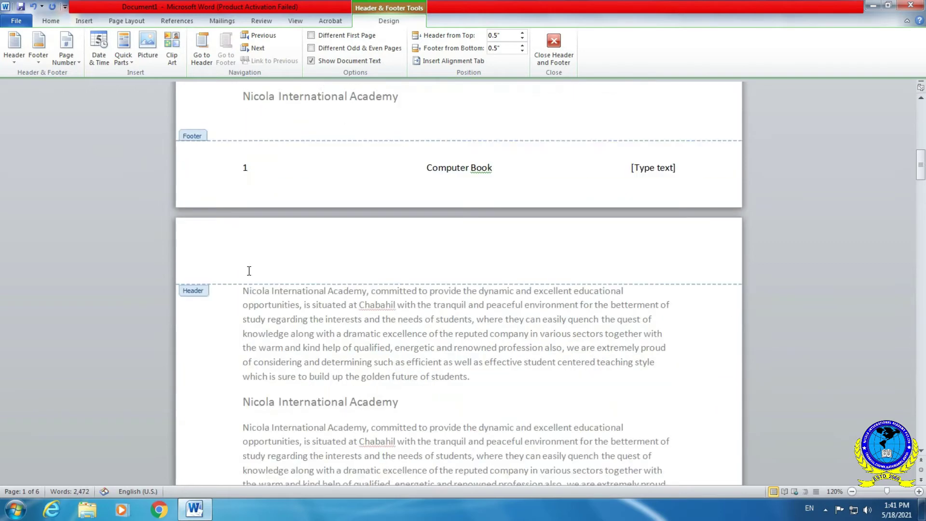
scroll(248, 269, down, 5)
scroll(248, 269, down, 3)
scroll(292, 320, down, 1)
scroll(492, 324, up, 5)
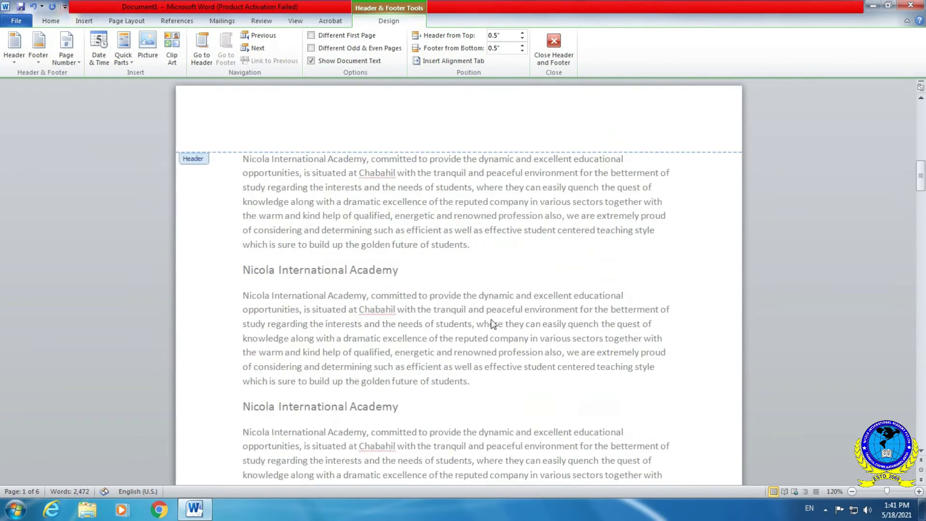
scroll(492, 325, up, 4)
click(666, 207)
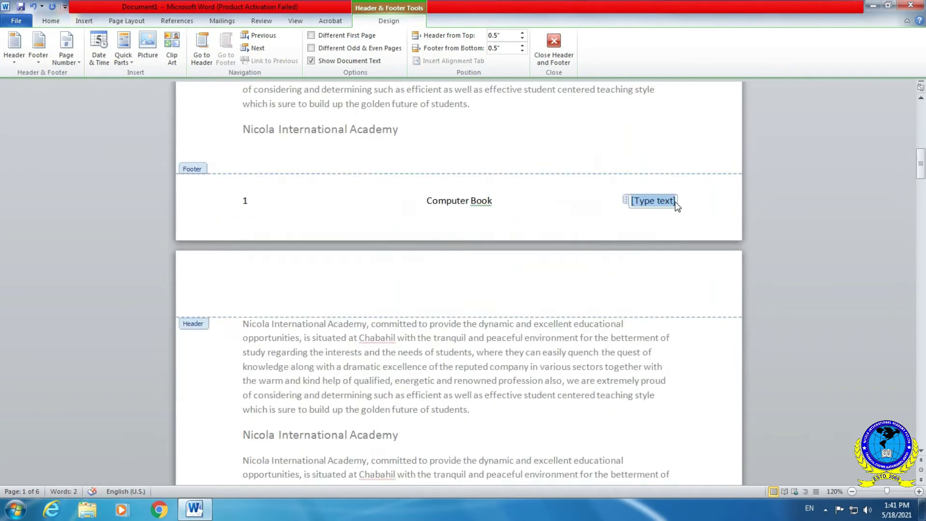
key(Delete)
scroll(355, 259, up, 4)
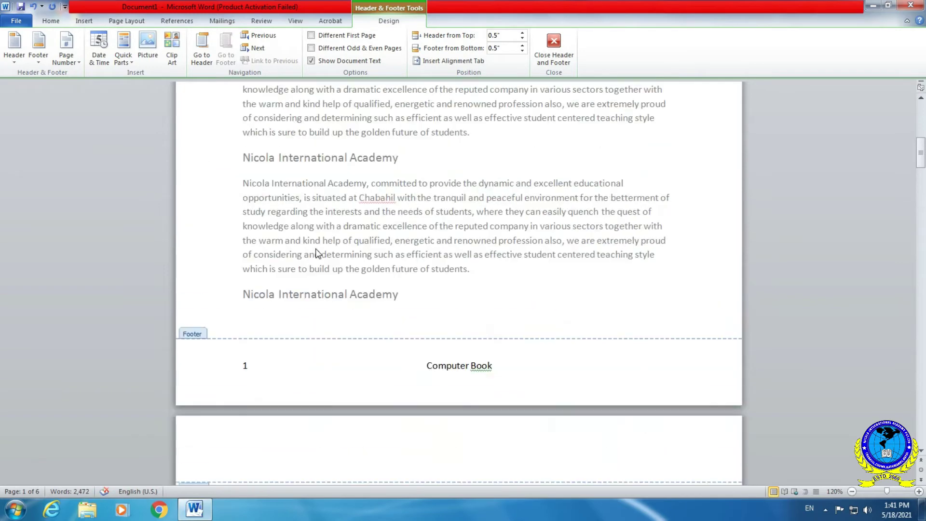
scroll(337, 251, up, 4)
scroll(319, 252, up, 4)
scroll(317, 252, down, 6)
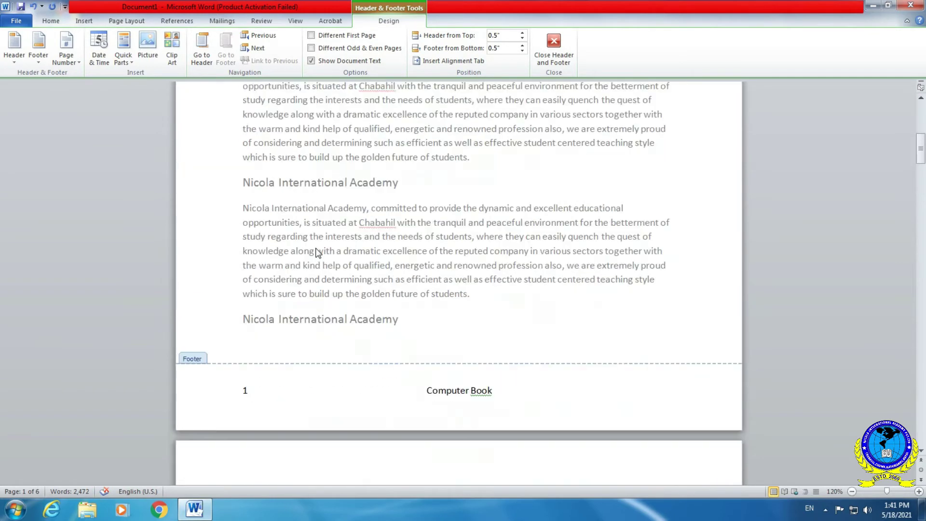
scroll(335, 249, down, 4)
drag(248, 191, 238, 193)
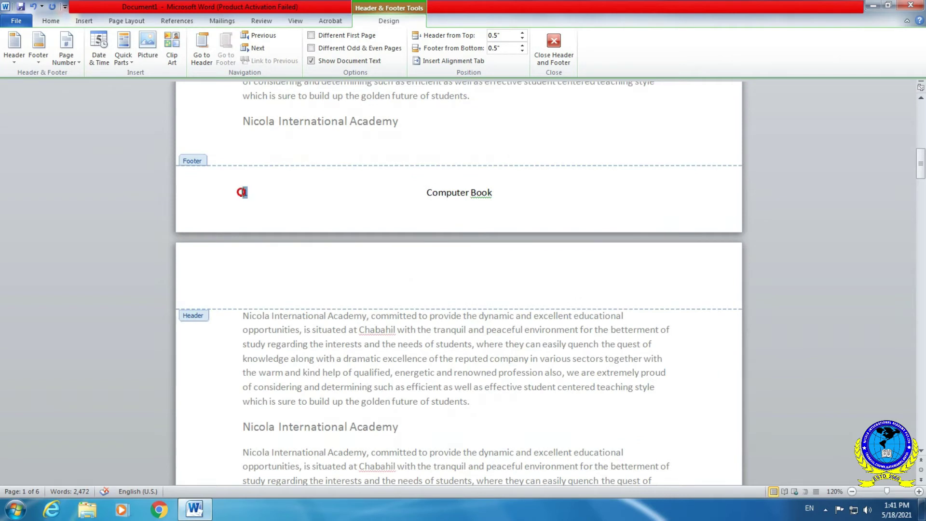
- Set the footer page number's font to Fontasy Himali so it shows Nepali-style numerals
click(50, 22)
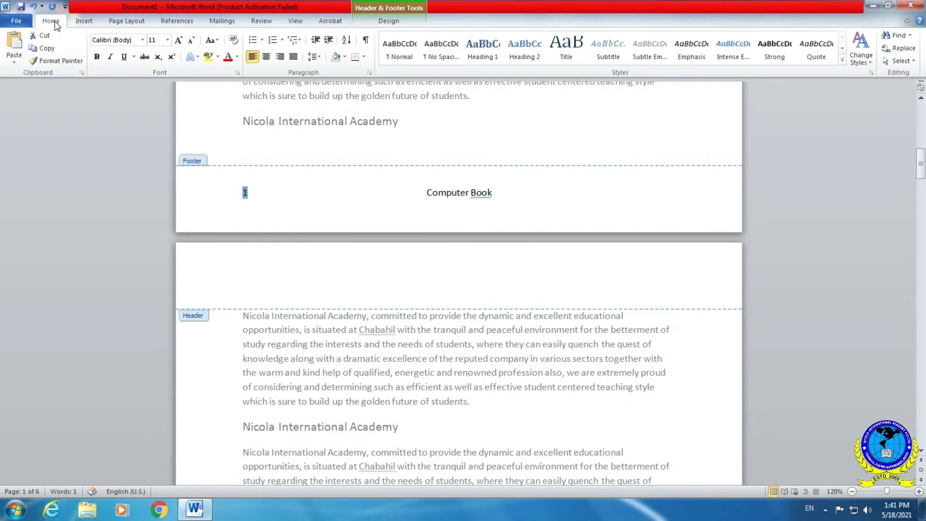
click(113, 40)
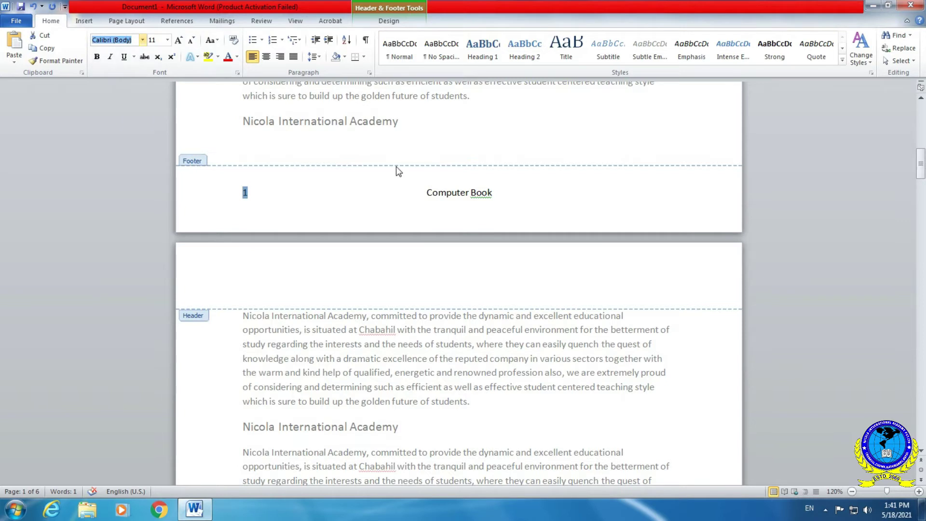
text(Fontasy Himali)
key(Return)
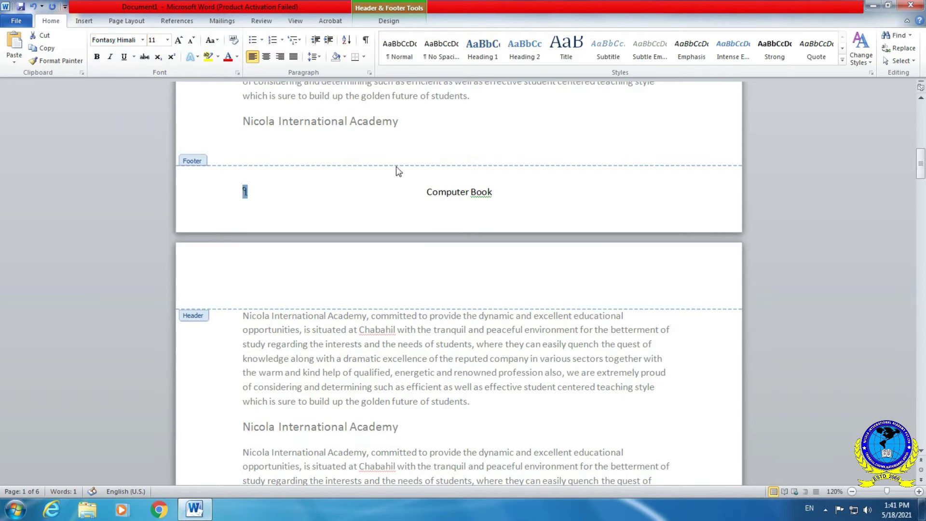
scroll(332, 202, down, 5)
scroll(327, 204, down, 4)
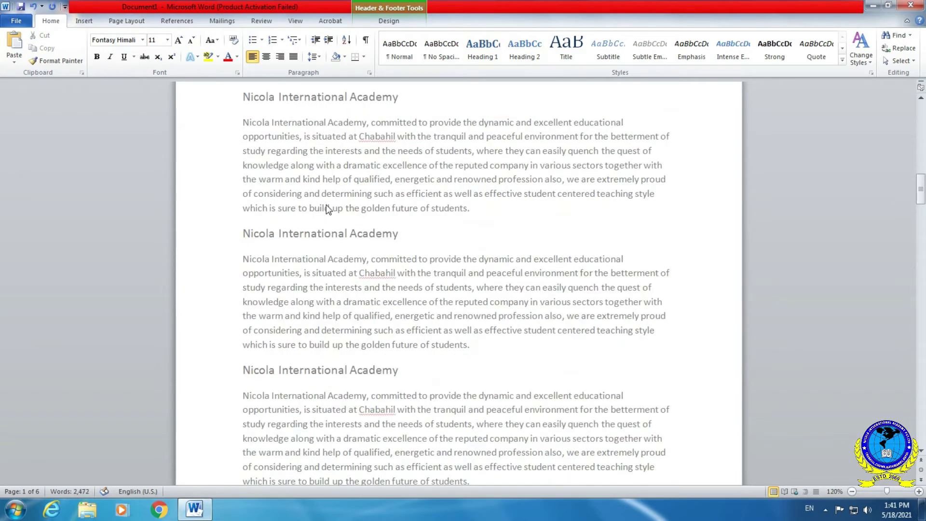
scroll(326, 204, down, 8)
drag(921, 220, 921, 430)
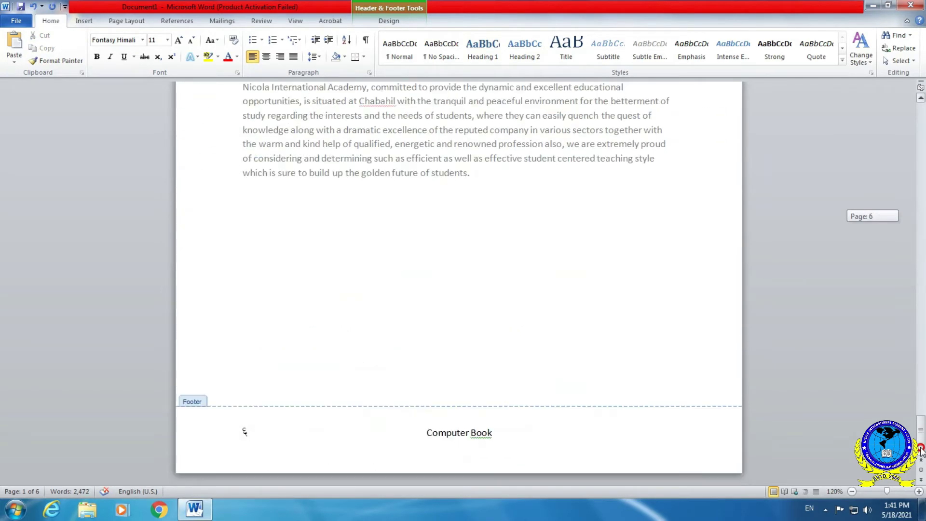
drag(257, 433, 227, 434)
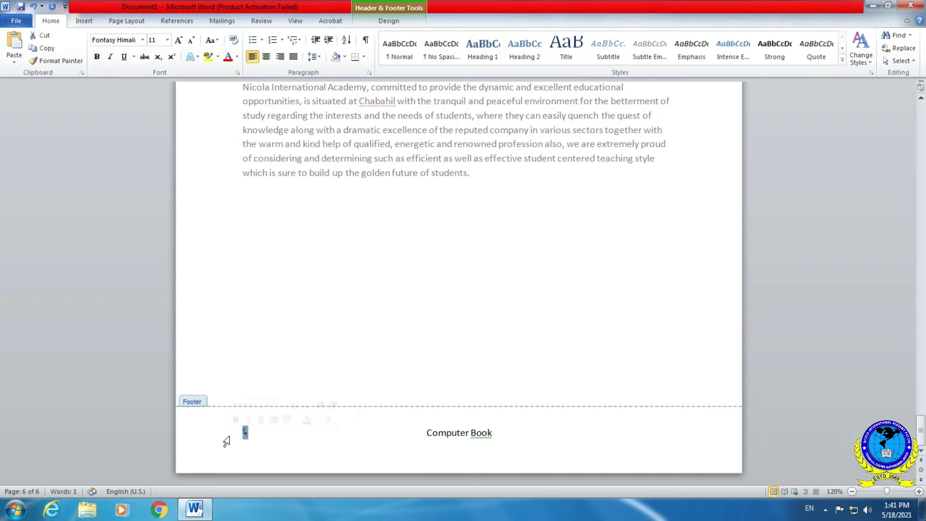
click(377, 433)
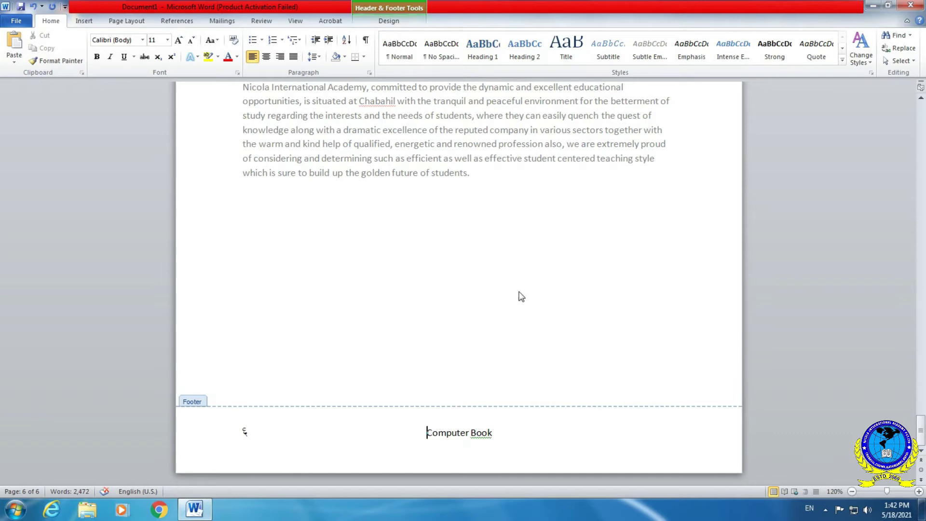
- Close footer editing and scroll through the pages checking each numbered Computer Book footer
click(389, 21)
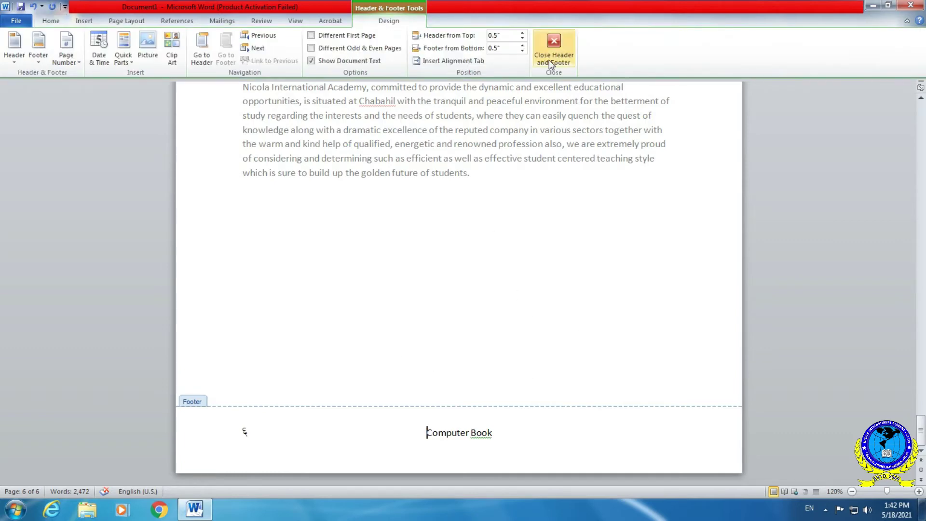
click(549, 58)
scroll(423, 311, down, 4)
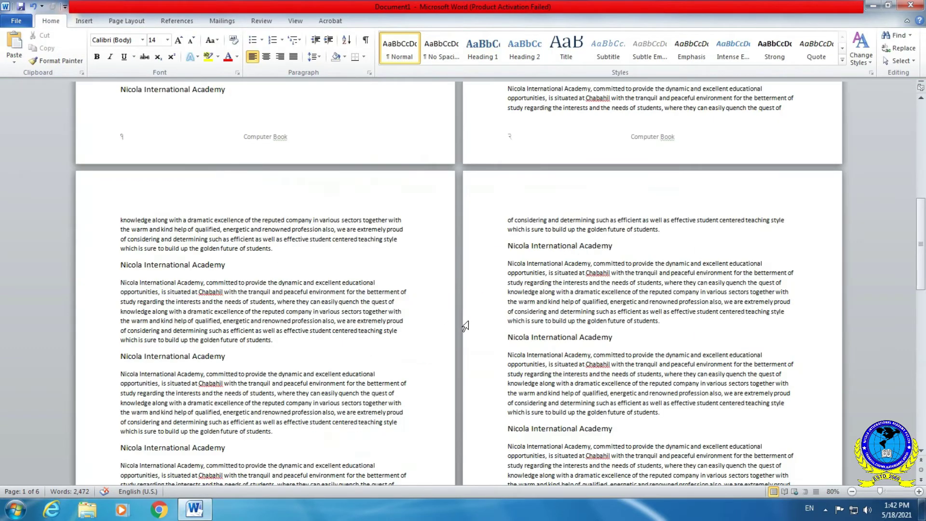
scroll(467, 326, up, 5)
scroll(466, 326, up, 5)
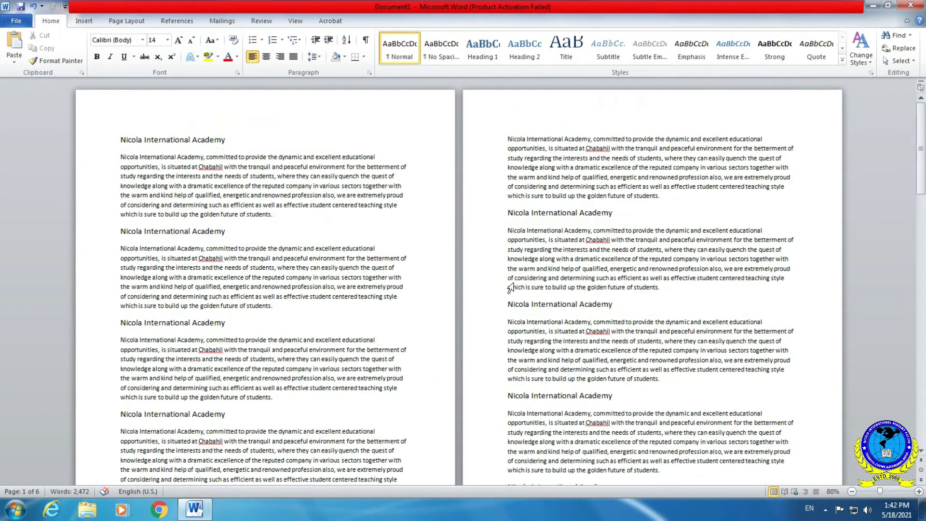
scroll(455, 327, down, 4)
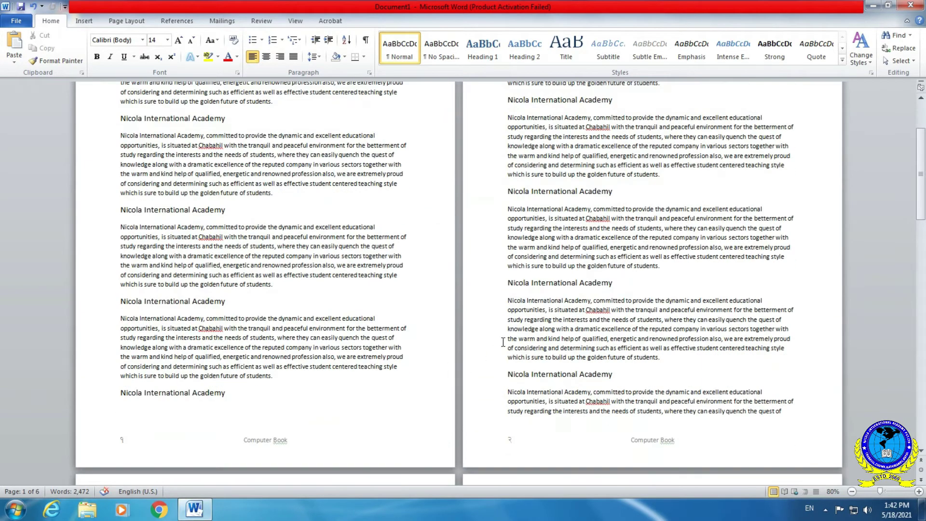
scroll(371, 287, up, 4)
scroll(247, 282, down, 5)
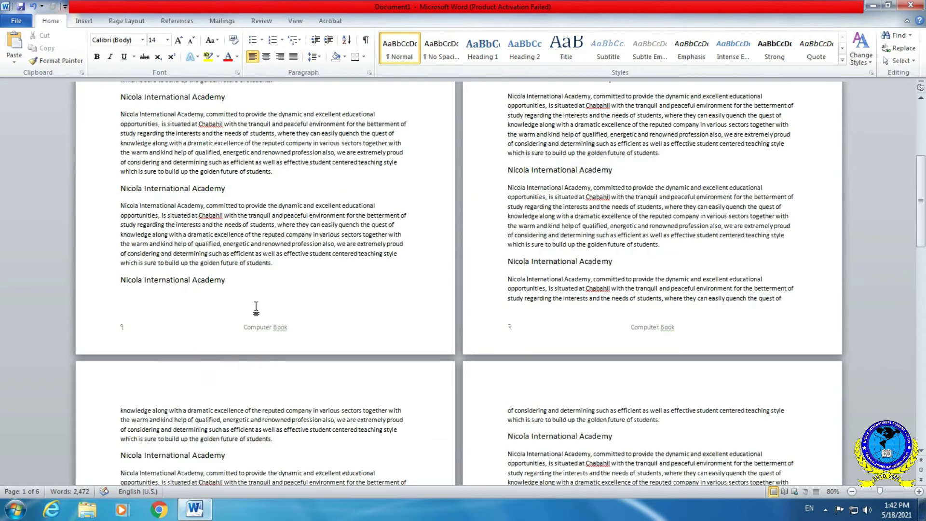
scroll(260, 307, up, 2)
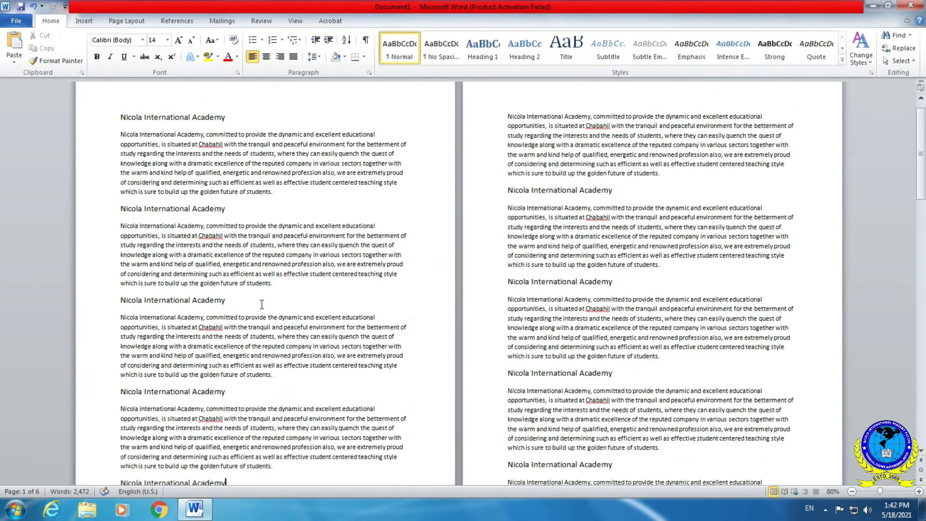
scroll(261, 305, up, 2)
scroll(262, 304, up, 1)
scroll(261, 304, down, 7)
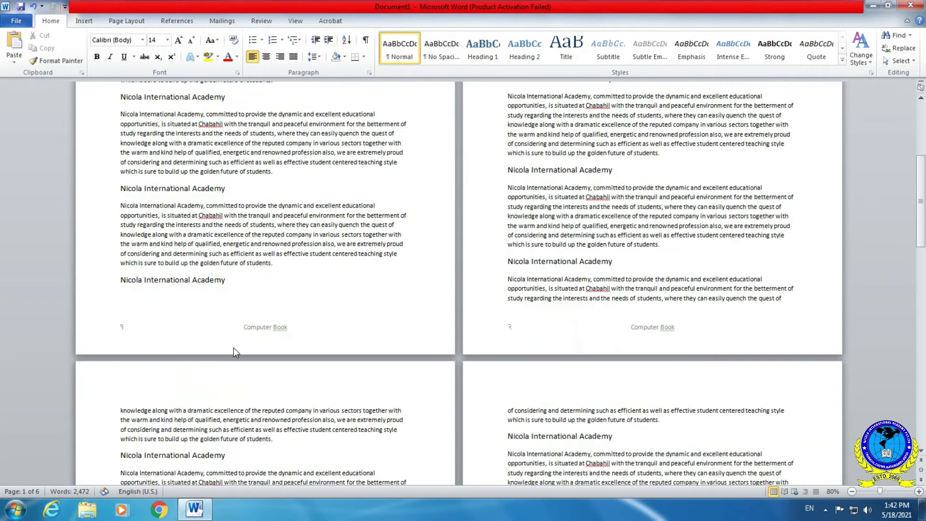
drag(232, 290, 140, 222)
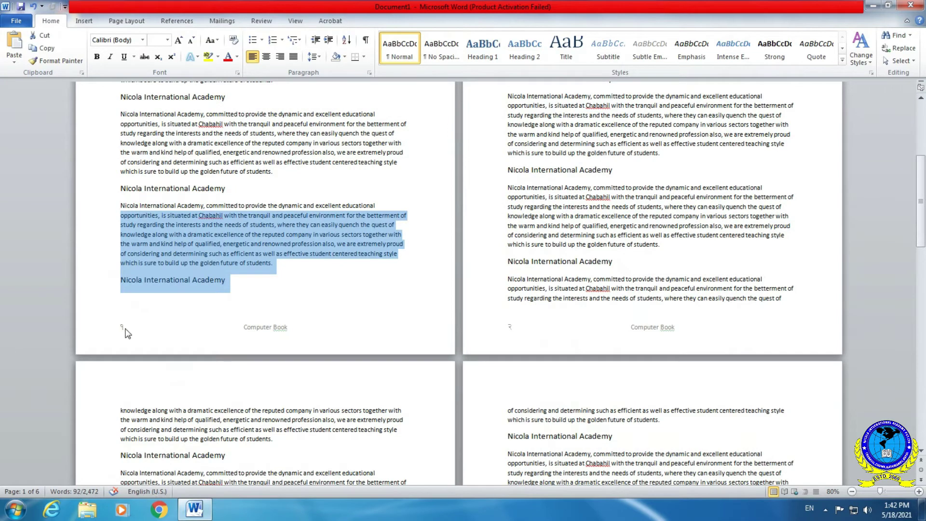
drag(524, 298, 508, 261)
scroll(234, 274, up, 2)
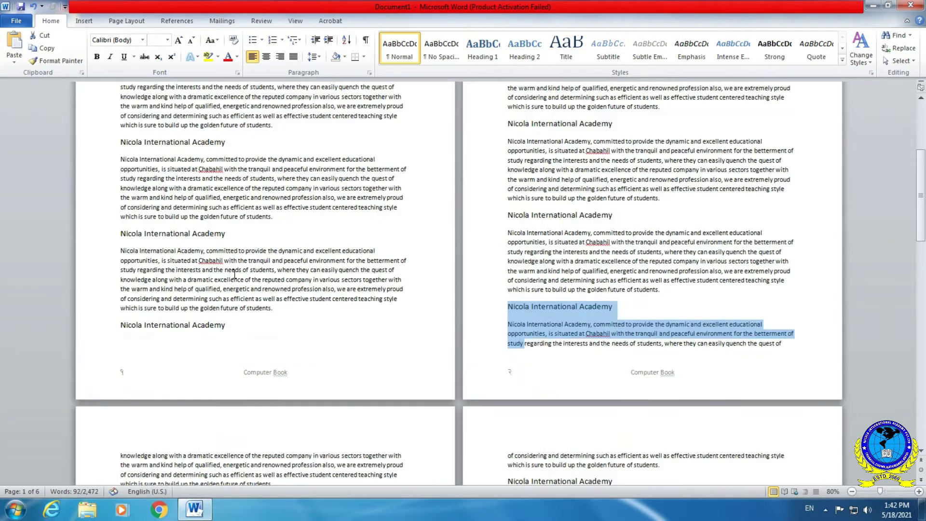
scroll(235, 274, up, 3)
drag(275, 383, 120, 123)
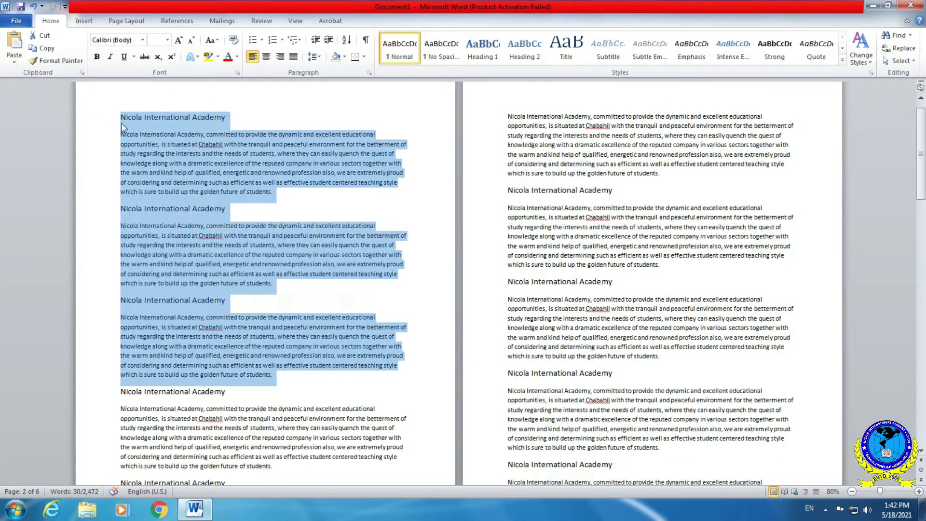
scroll(267, 199, up, 1)
scroll(289, 256, down, 9)
scroll(300, 280, down, 7)
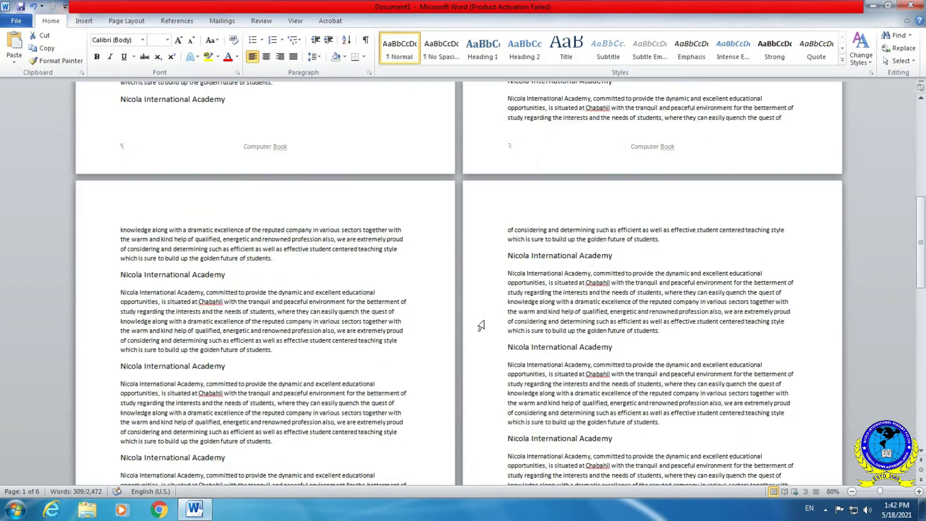
mouse_move(515, 322)
mouse_down()
mouse_move(706, 414)
mouse_move(663, 423)
mouse_up()
scroll(680, 403, down, 5)
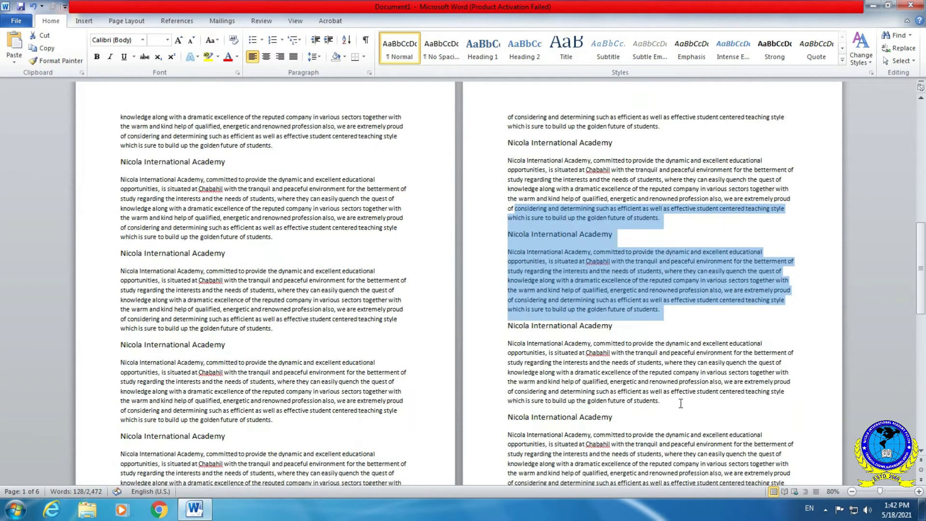
scroll(678, 402, down, 1)
scroll(588, 378, down, 1)
scroll(589, 379, down, 2)
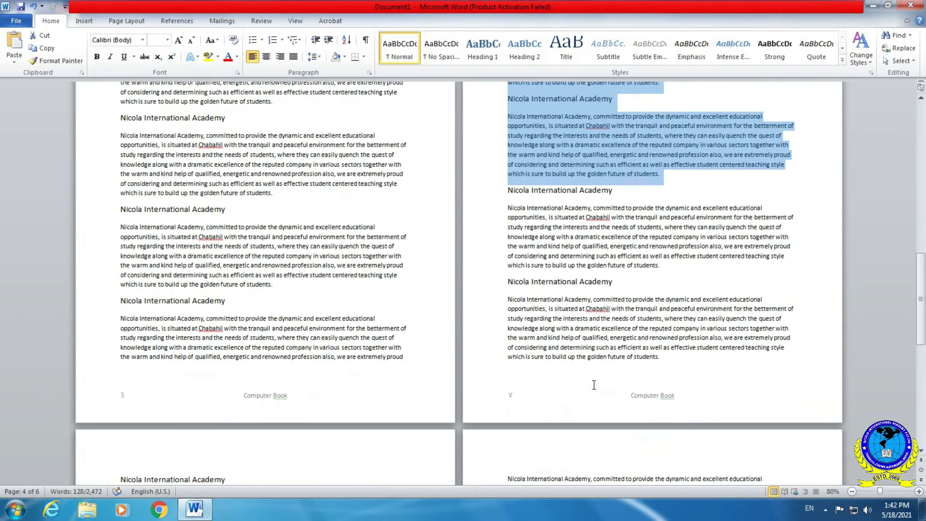
scroll(593, 386, down, 3)
scroll(477, 347, down, 2)
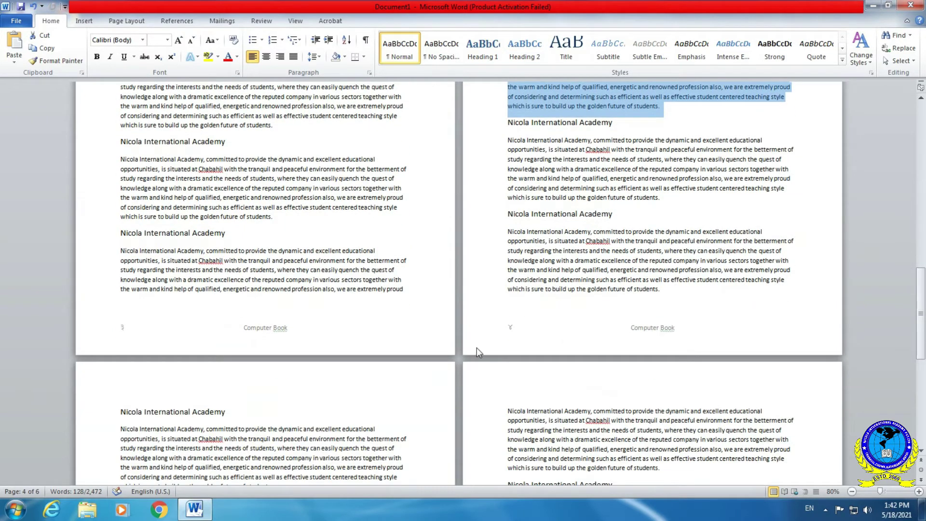
- Place the insertion point at the start of page 2's text
click(234, 414)
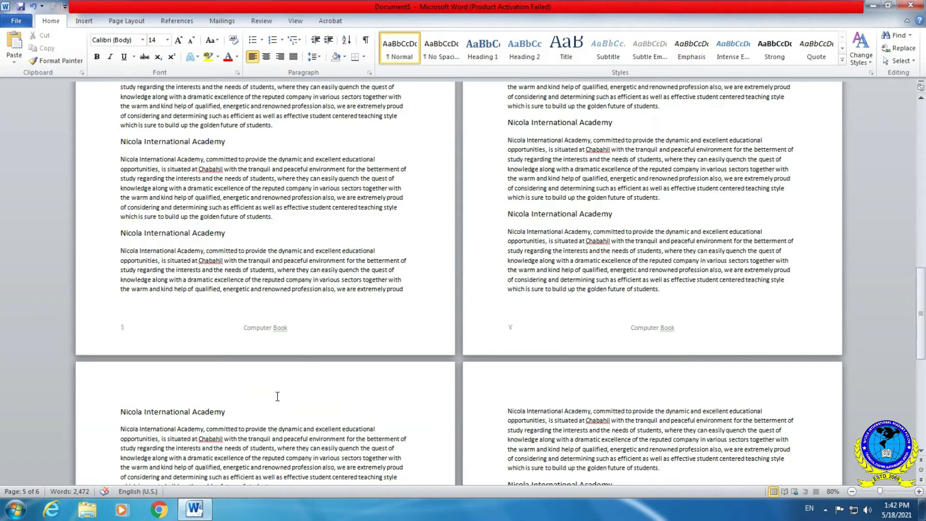
scroll(290, 359, up, 5)
scroll(289, 359, up, 5)
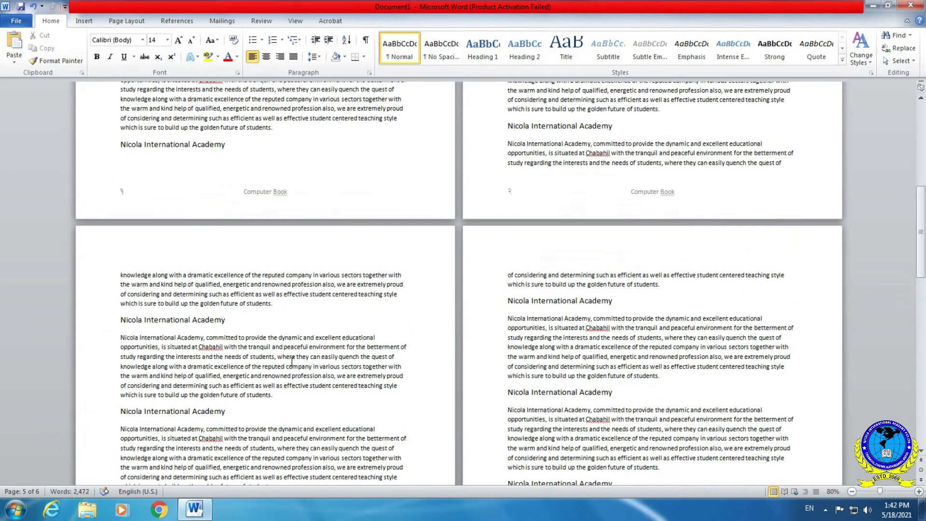
scroll(292, 357, up, 3)
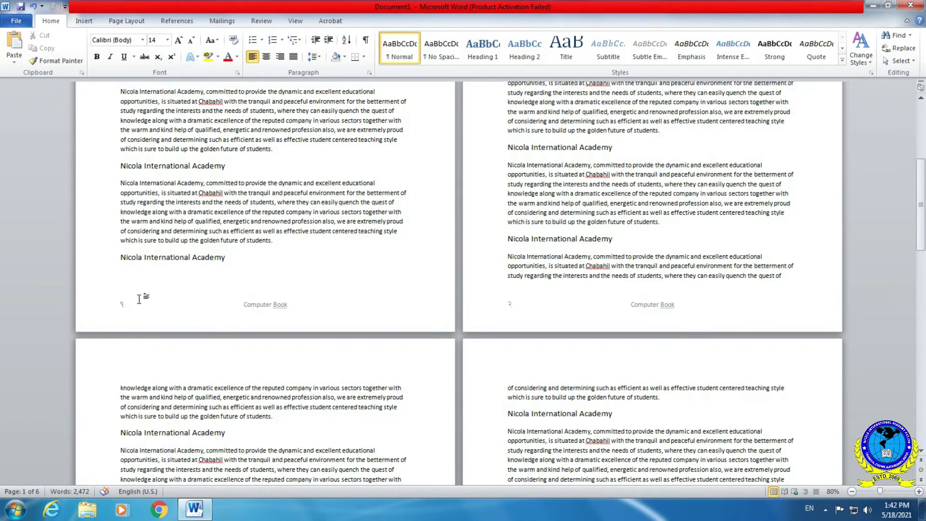
scroll(140, 299, up, 1)
drag(220, 261, 145, 145)
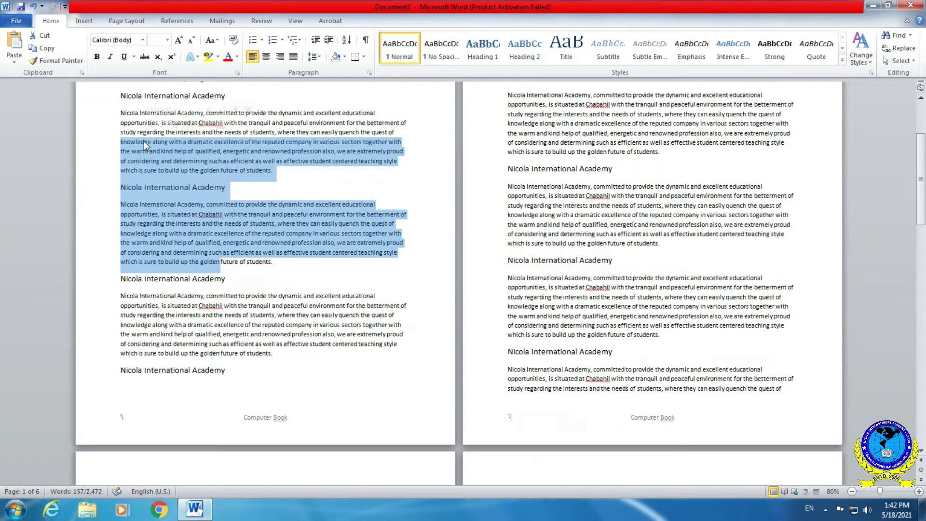
drag(560, 403, 515, 237)
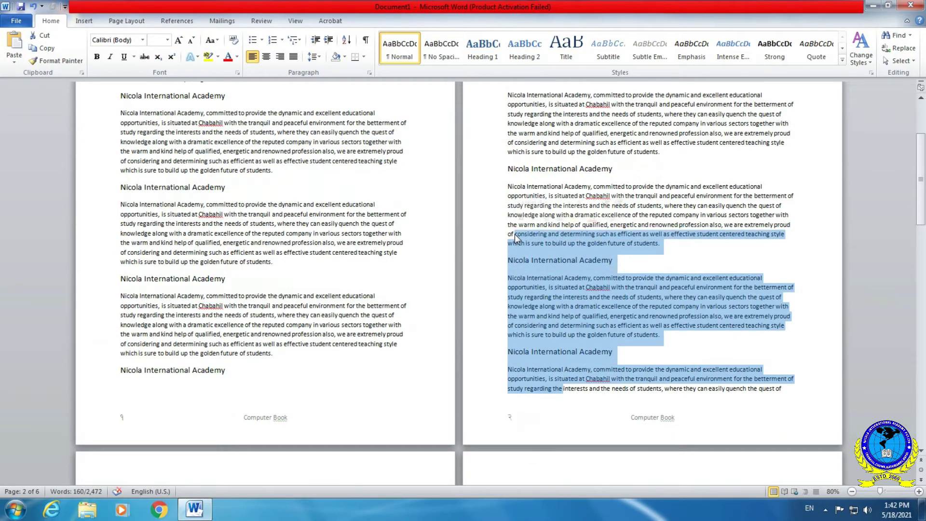
scroll(523, 313, up, 3)
scroll(523, 313, up, 2)
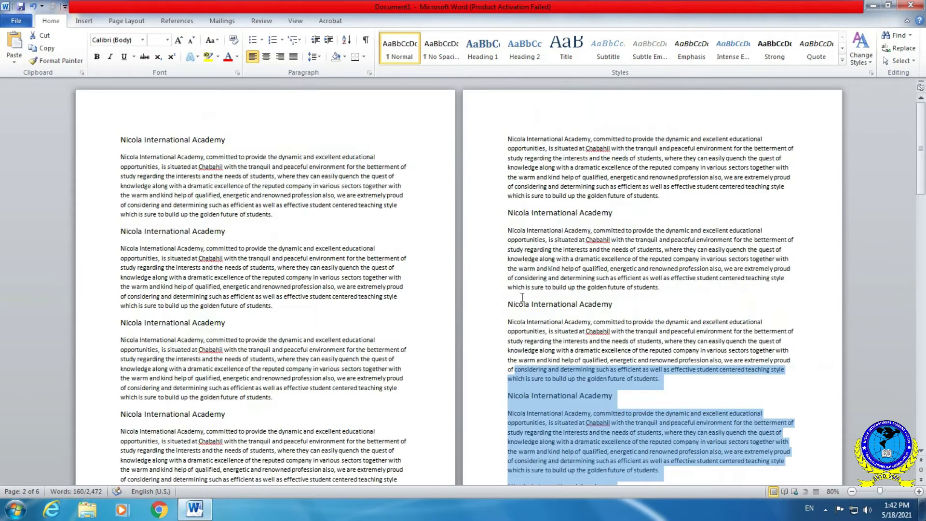
click(506, 137)
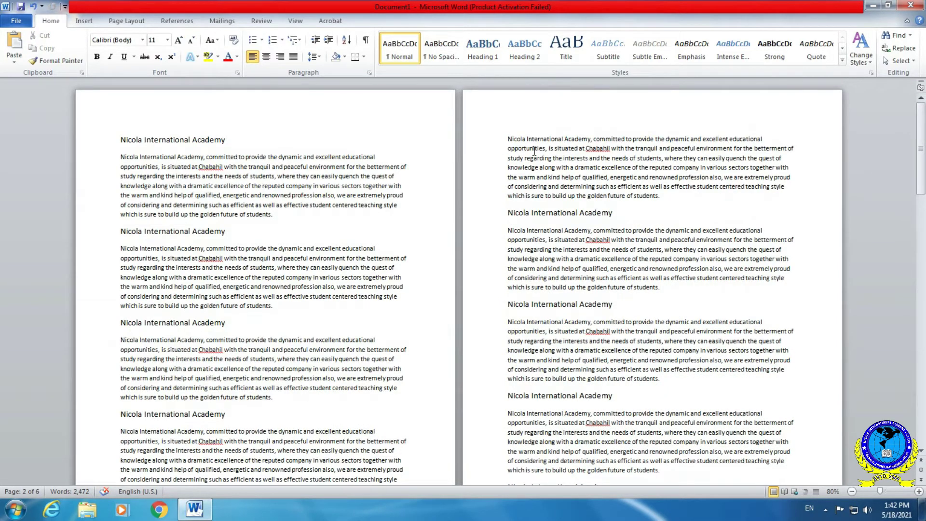
- Insert a continuous section break at the start of page 2's text
click(132, 23)
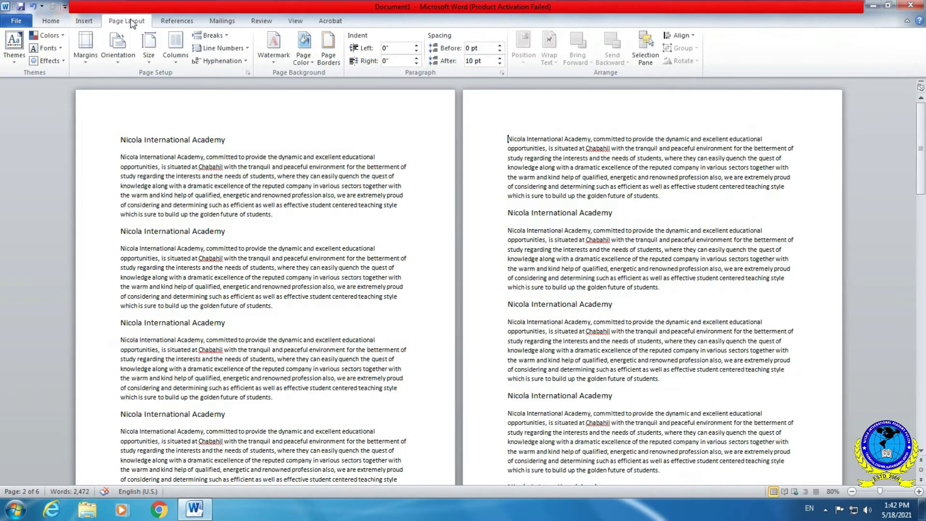
click(215, 36)
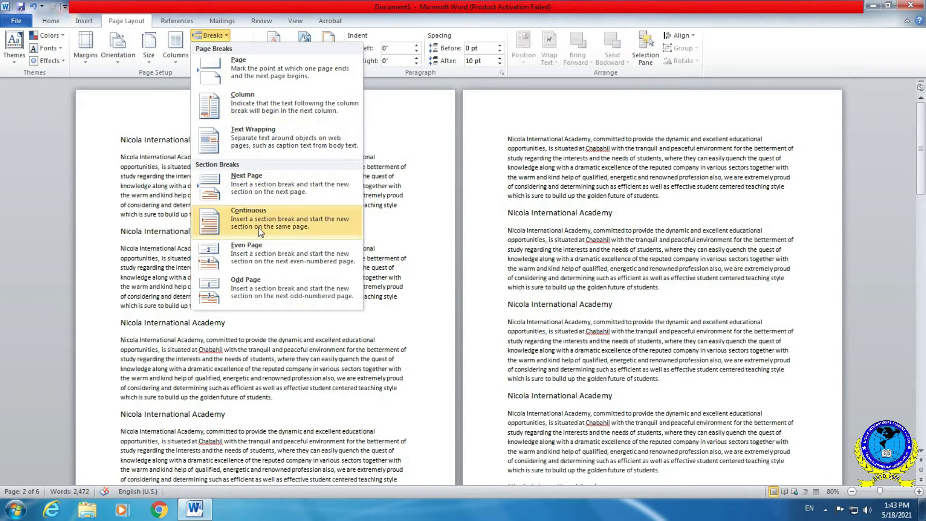
click(287, 226)
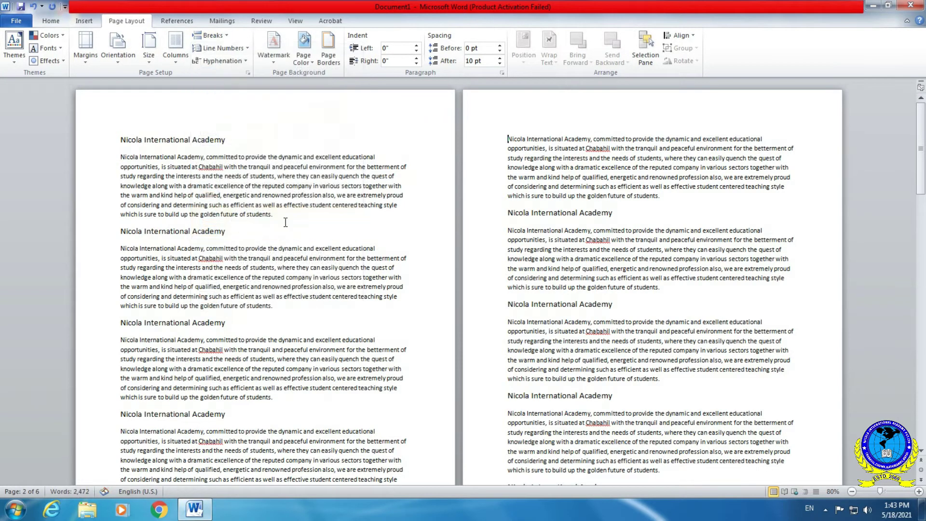
- Check the paragraphs around the new break, then bring up the status-bar customization list
drag(333, 241, 144, 140)
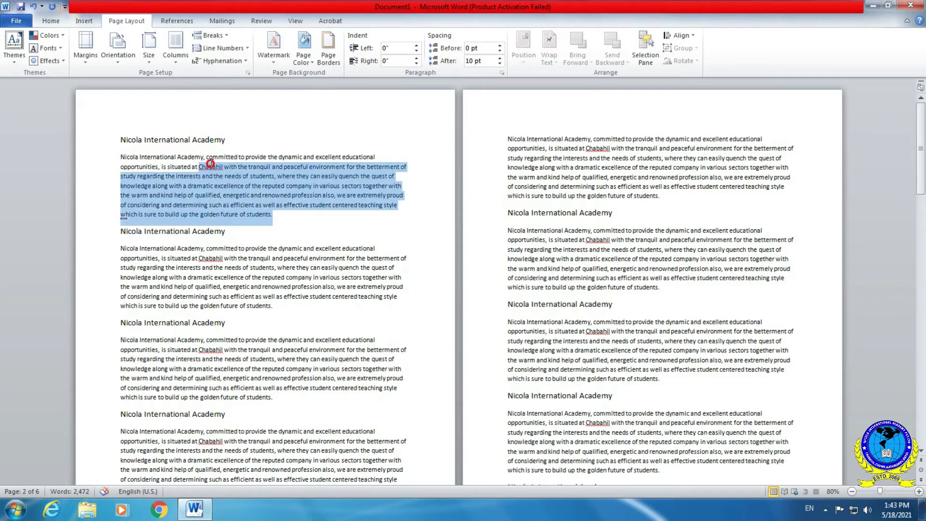
drag(516, 137, 667, 249)
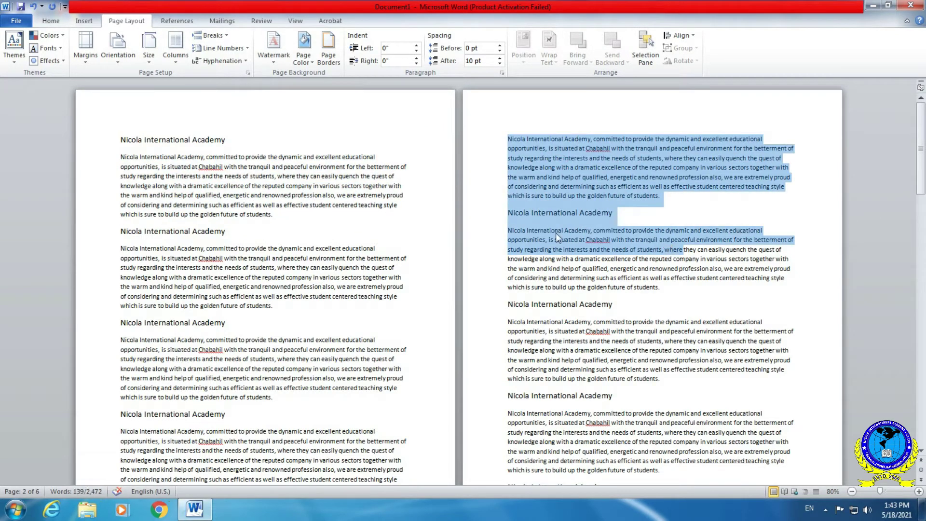
click(346, 208)
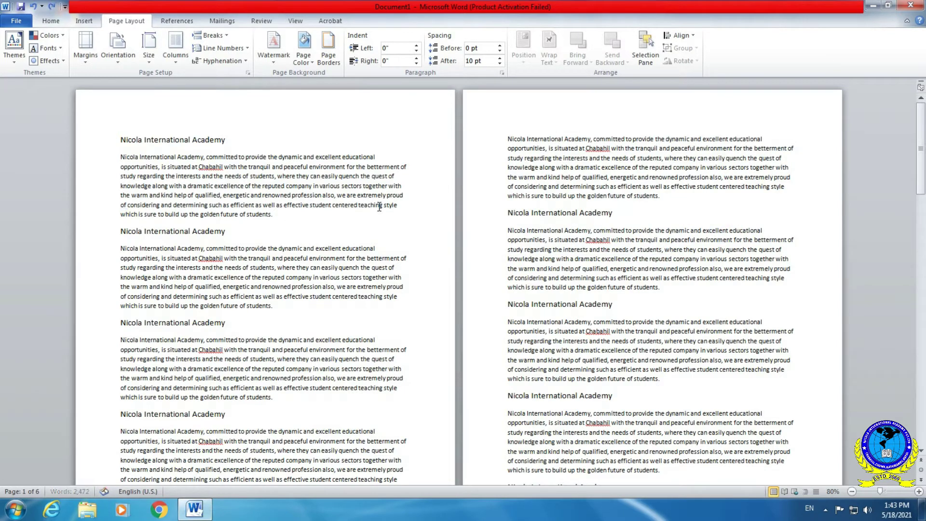
scroll(336, 324, down, 1)
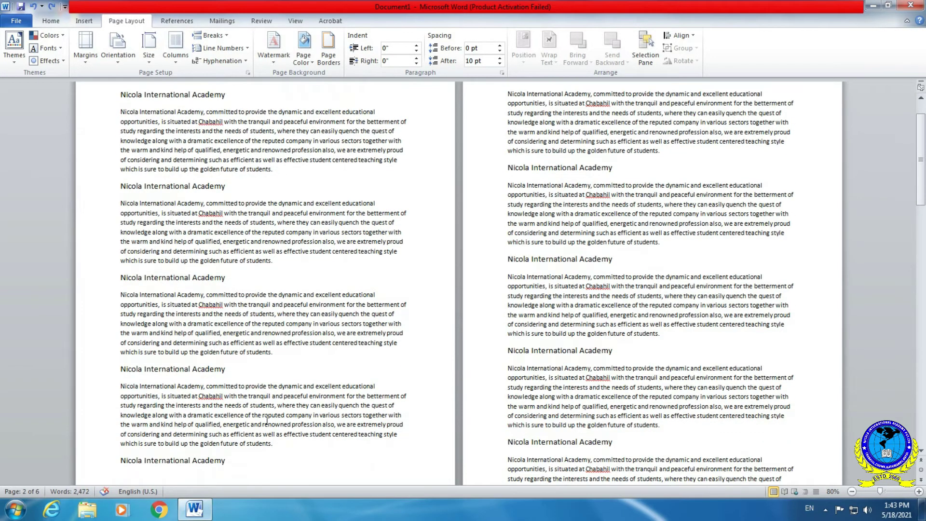
right_click(309, 490)
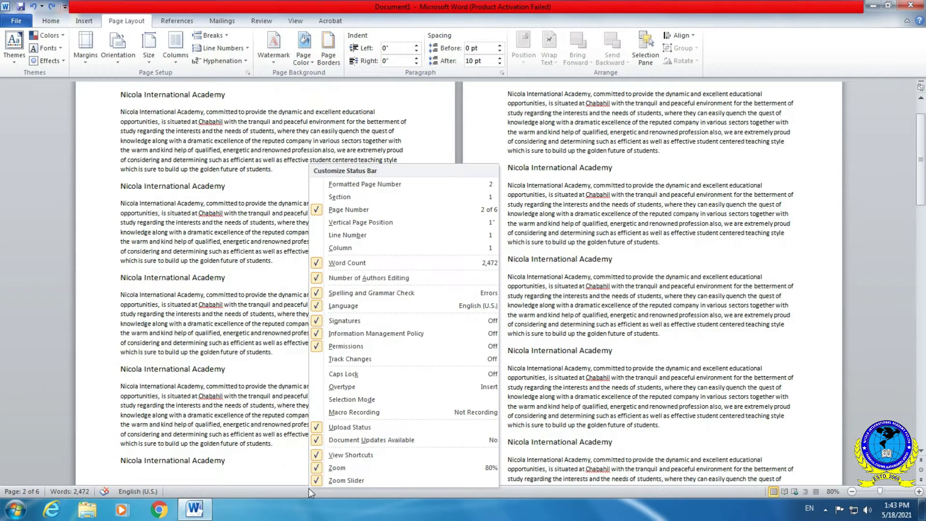
click(343, 197)
click(233, 188)
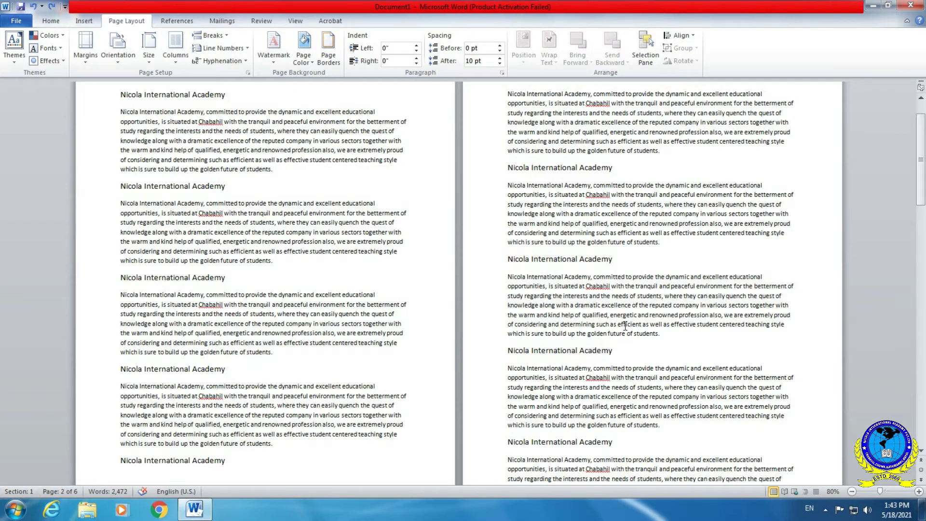
scroll(622, 326, down, 10)
scroll(566, 279, down, 3)
click(566, 279)
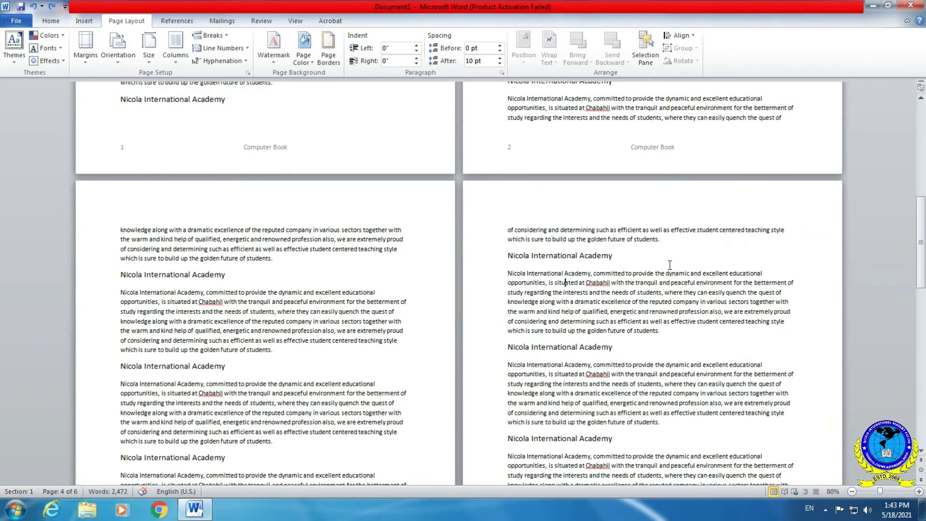
double_click(175, 151)
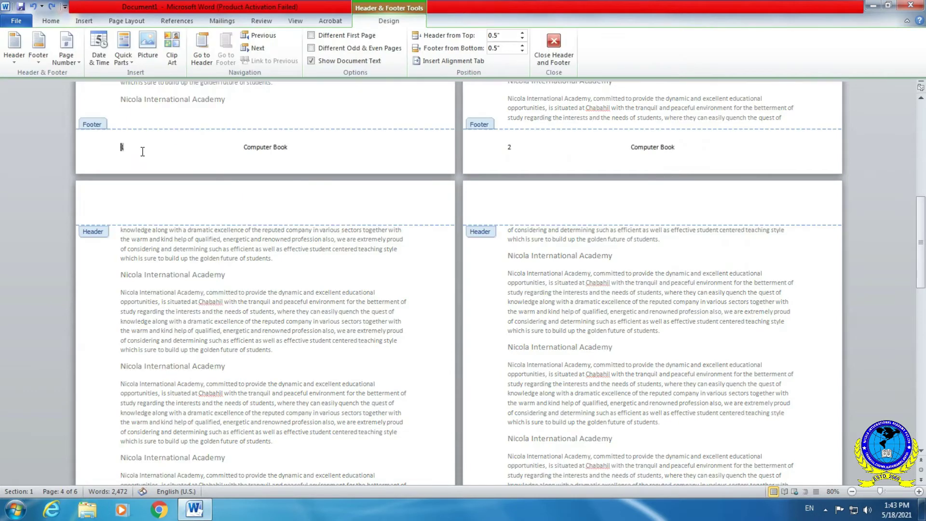
double_click(119, 148)
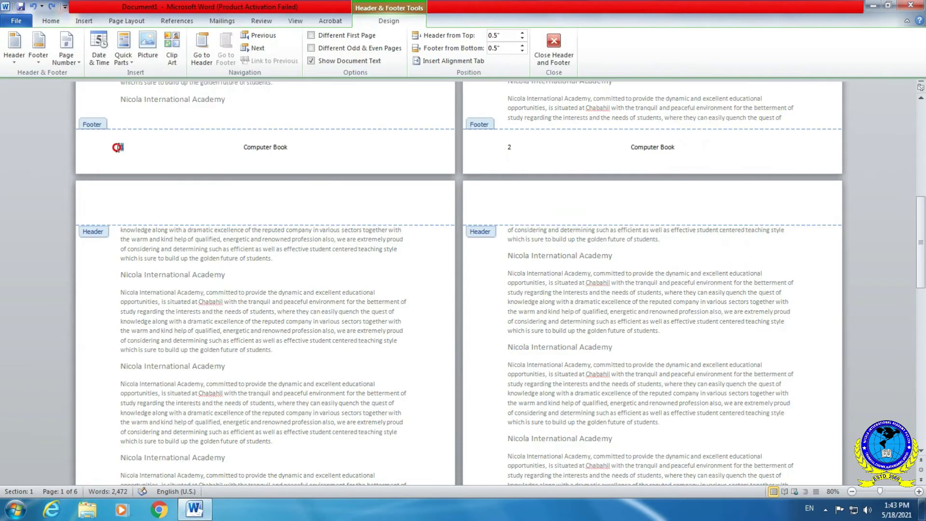
click(242, 146)
triple_click(288, 146)
click(291, 147)
drag(631, 147, 658, 148)
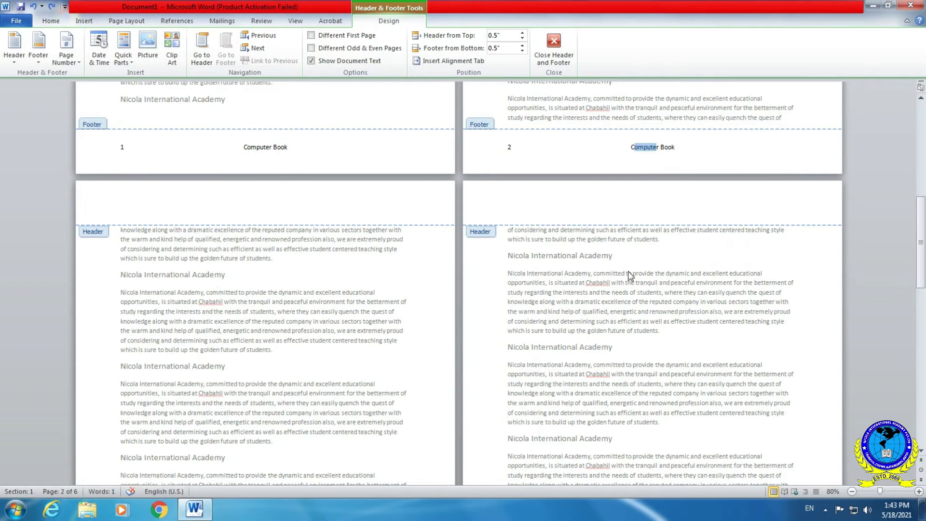
click(244, 146)
triple_click(277, 147)
scroll(355, 338, down, 10)
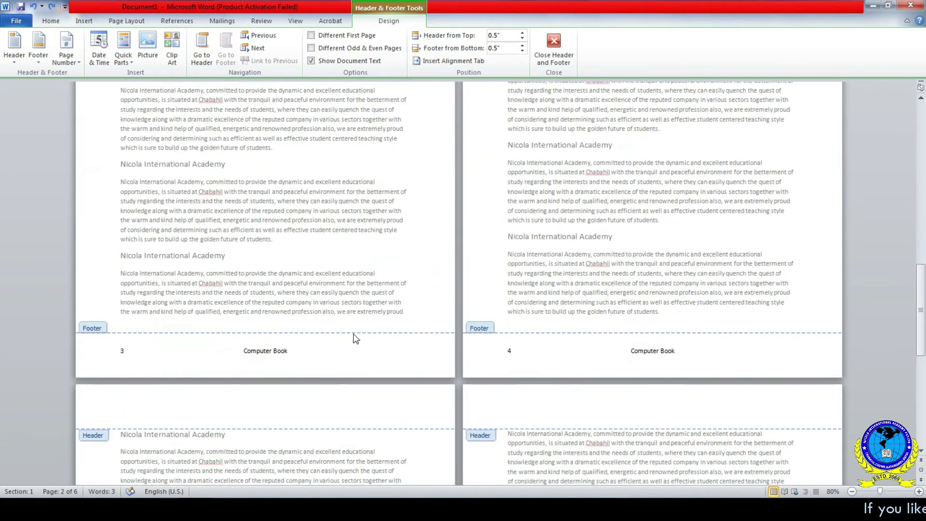
triple_click(250, 351)
scroll(507, 346, down, 1)
triple_click(669, 328)
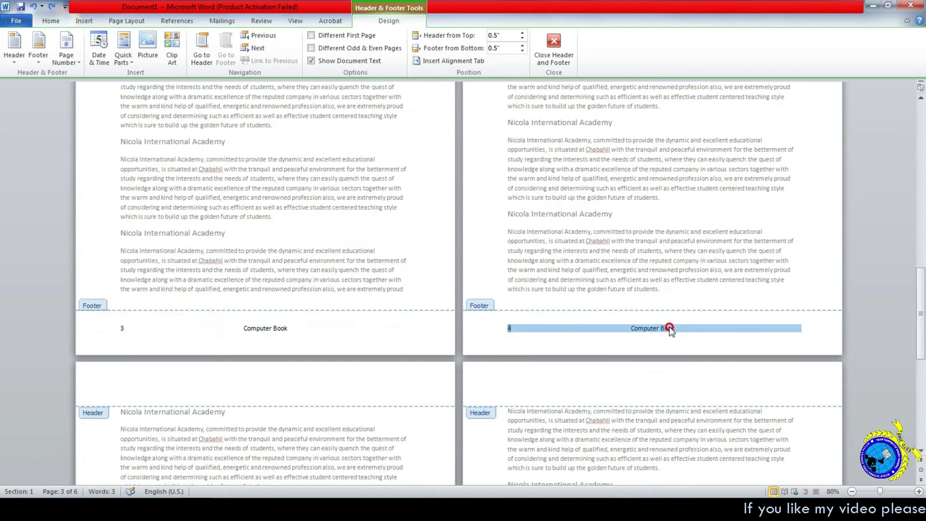
scroll(669, 328, up, 5)
scroll(627, 241, up, 5)
double_click(584, 198)
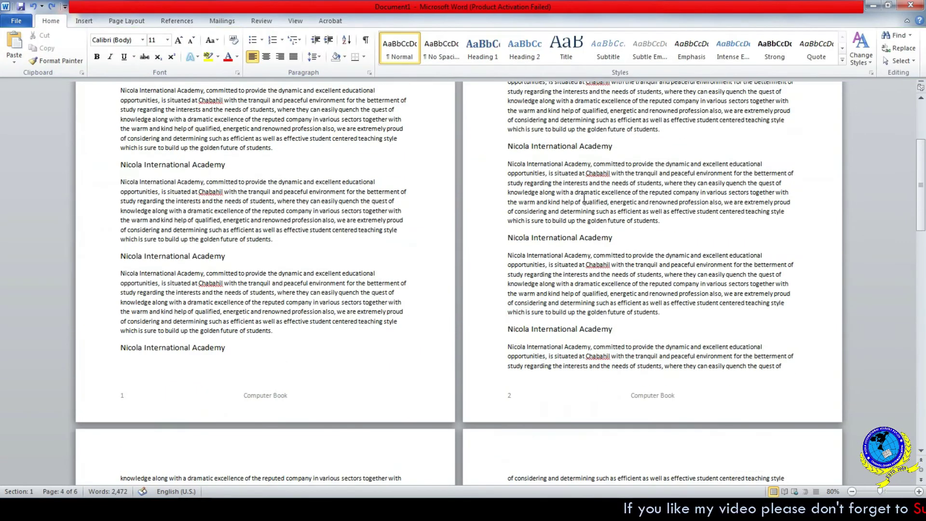
scroll(584, 198, up, 3)
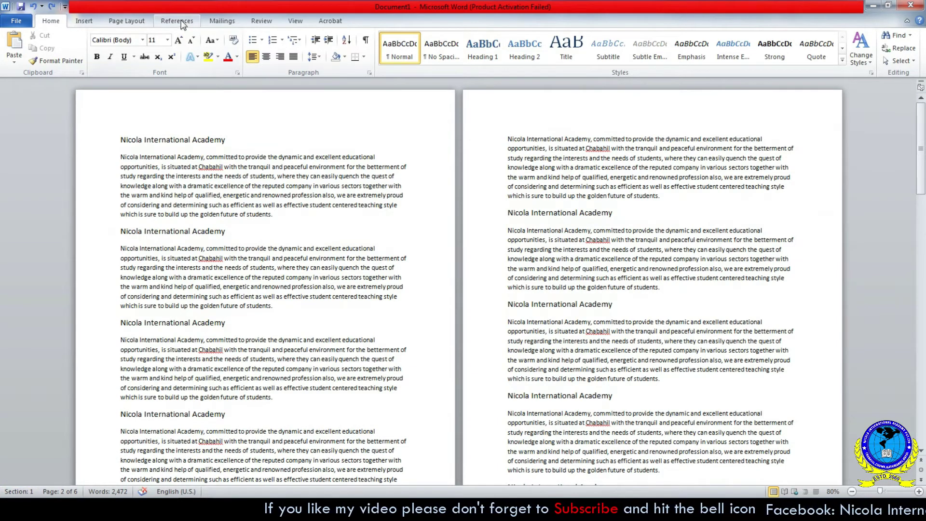
- Insert a continuous section break at the top of page 2
click(139, 22)
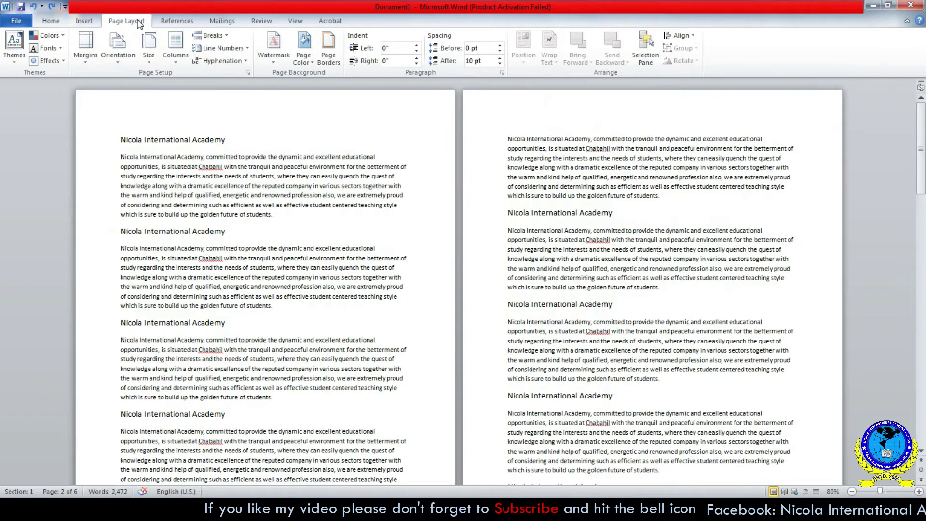
click(221, 36)
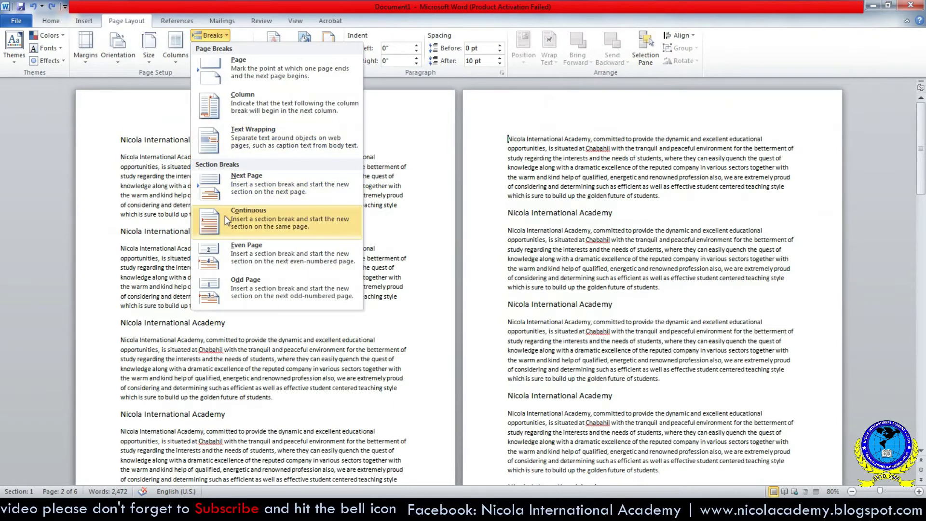
click(279, 222)
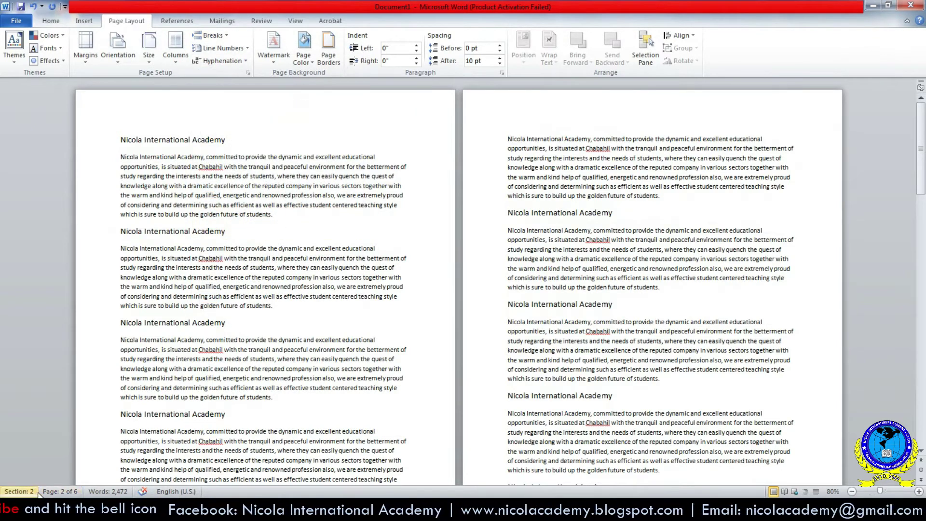
- Review the text on pages 1 and 2, then start editing the footers
click(513, 134)
drag(513, 133, 663, 430)
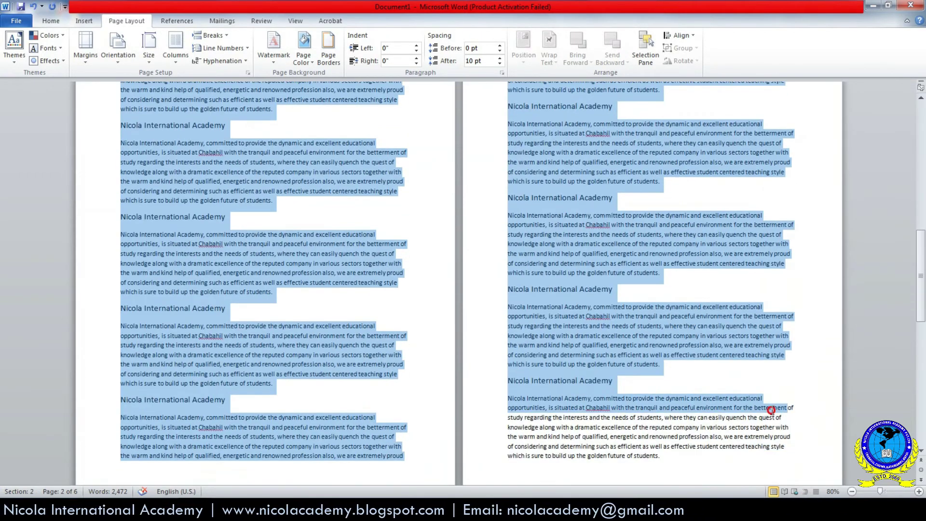
scroll(694, 363, up, 10)
scroll(695, 364, down, 6)
scroll(695, 363, up, 5)
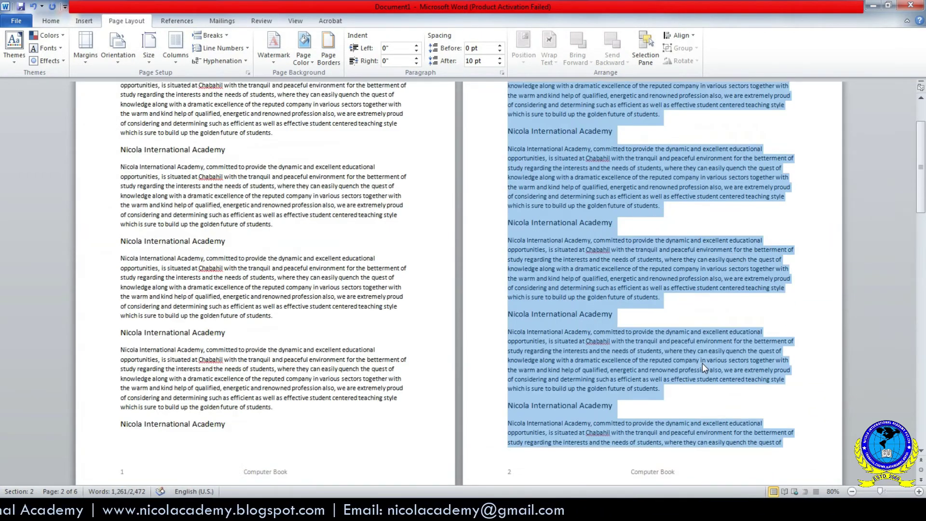
click(154, 157)
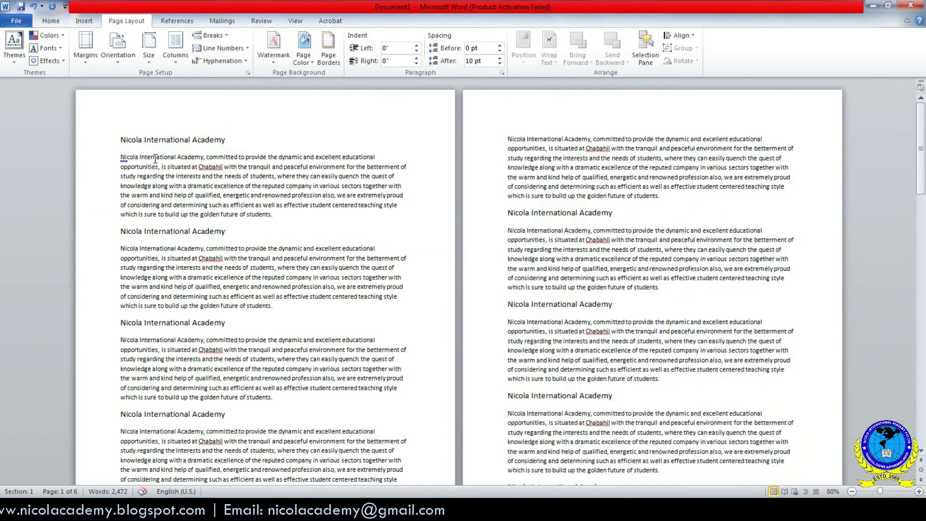
scroll(485, 202, down, 3)
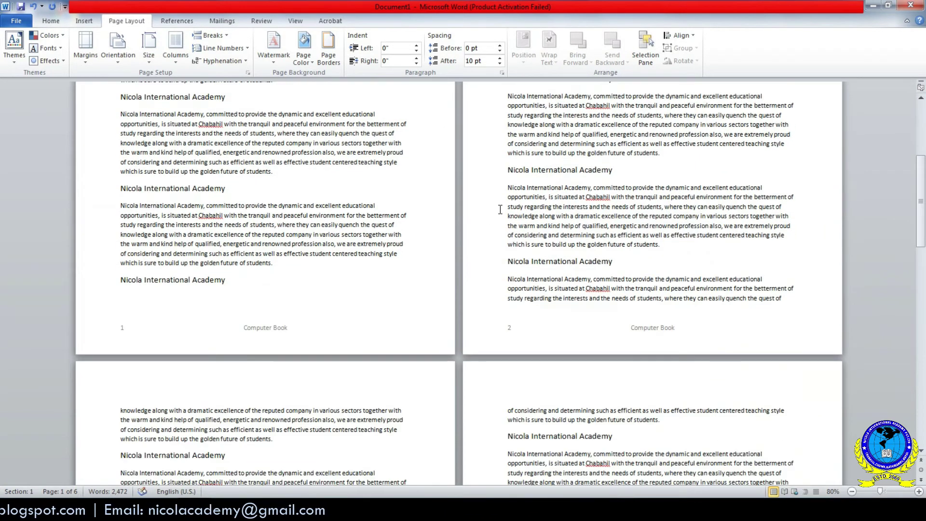
drag(251, 299, 152, 196)
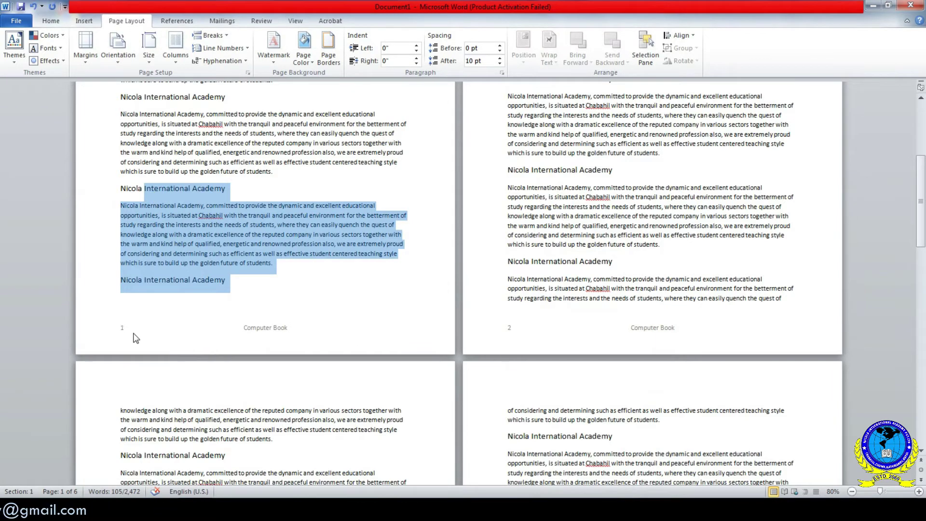
double_click(127, 329)
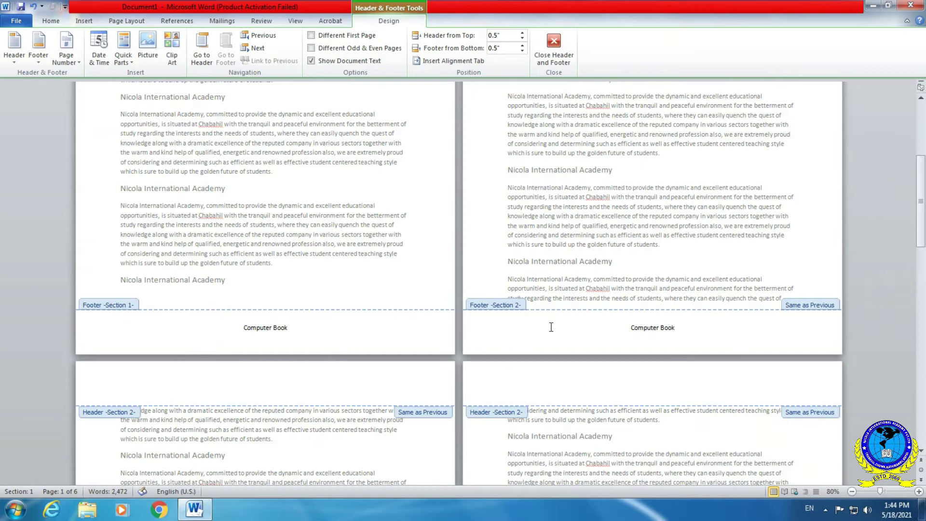
- Unlink section 2's footer from section 1 and insert a plain page number in it
click(526, 323)
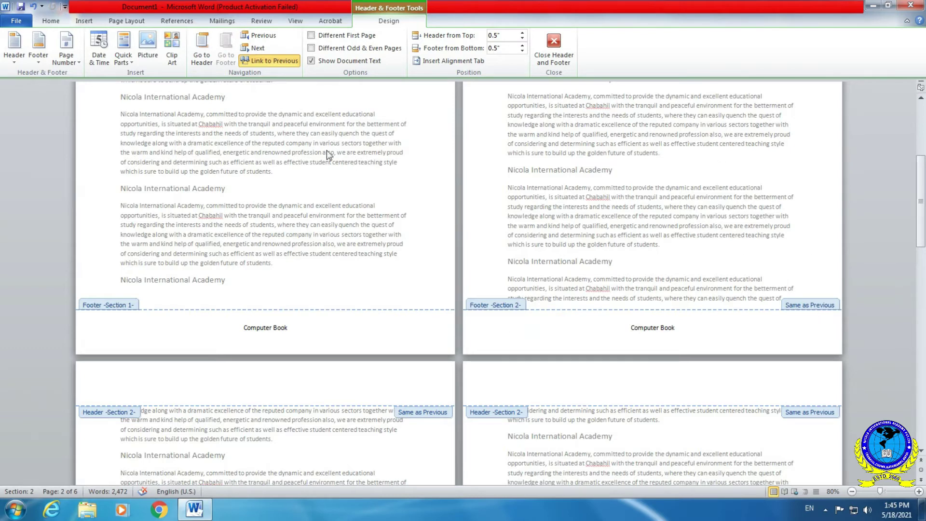
click(268, 59)
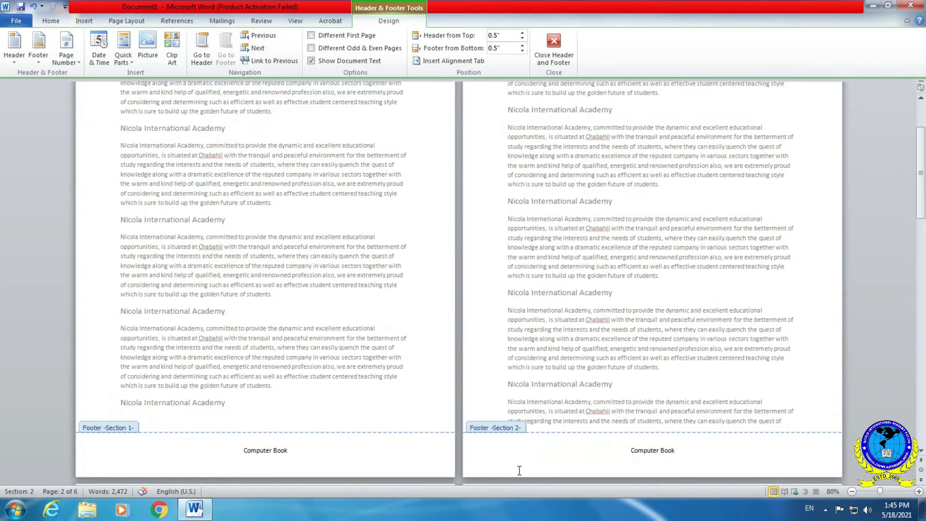
scroll(511, 447, down, 1)
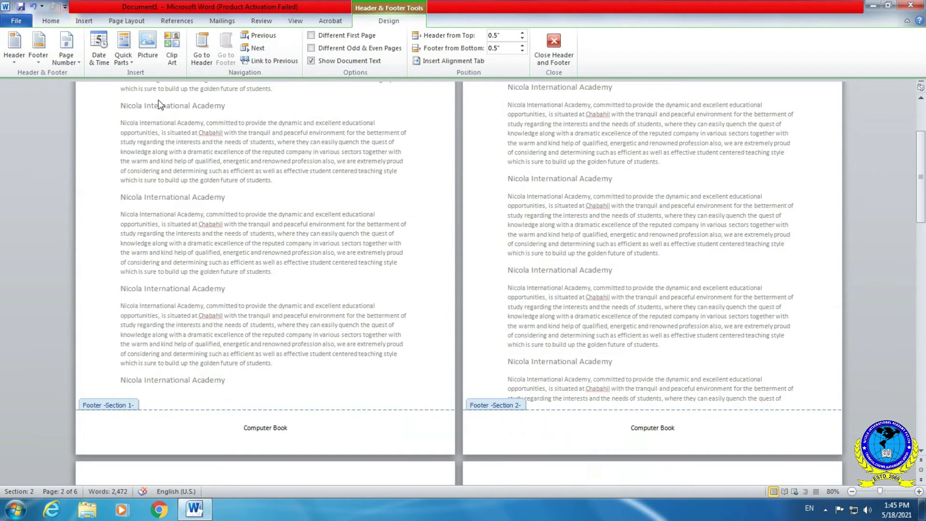
click(72, 63)
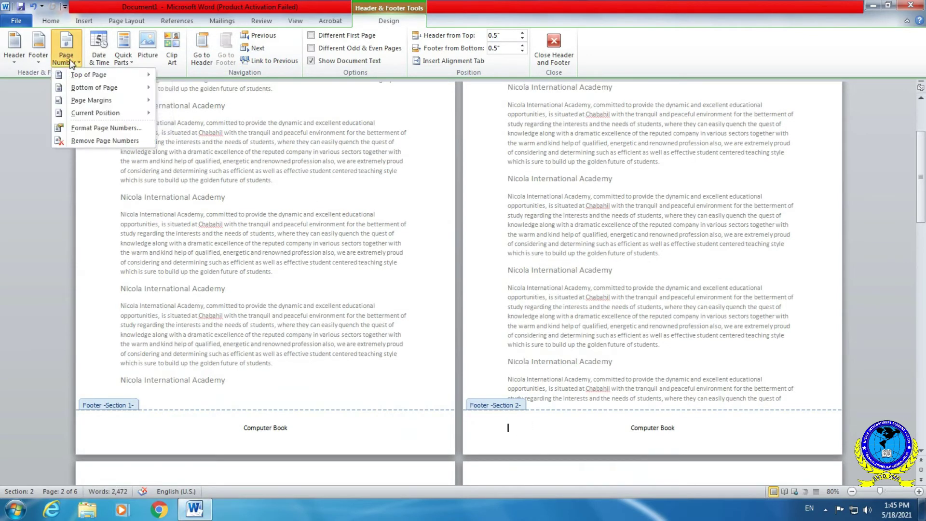
mouse_move(94, 113)
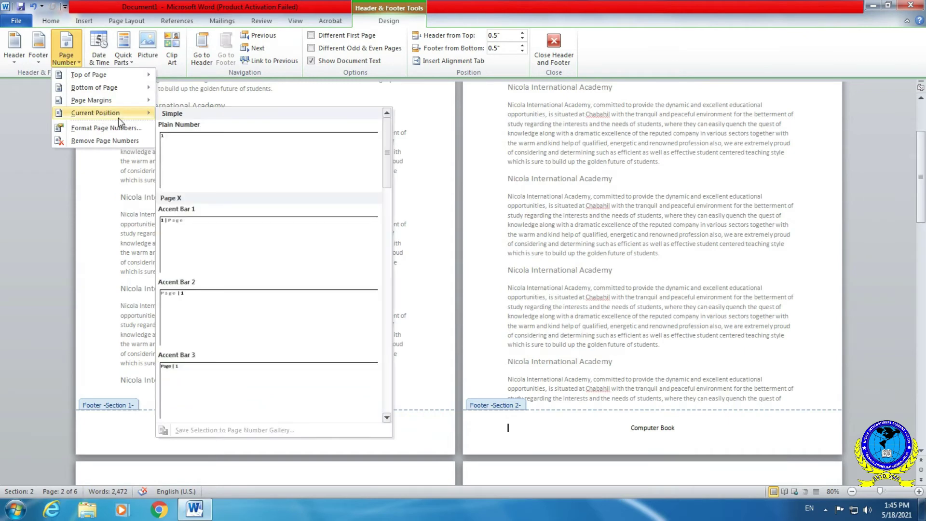
click(227, 151)
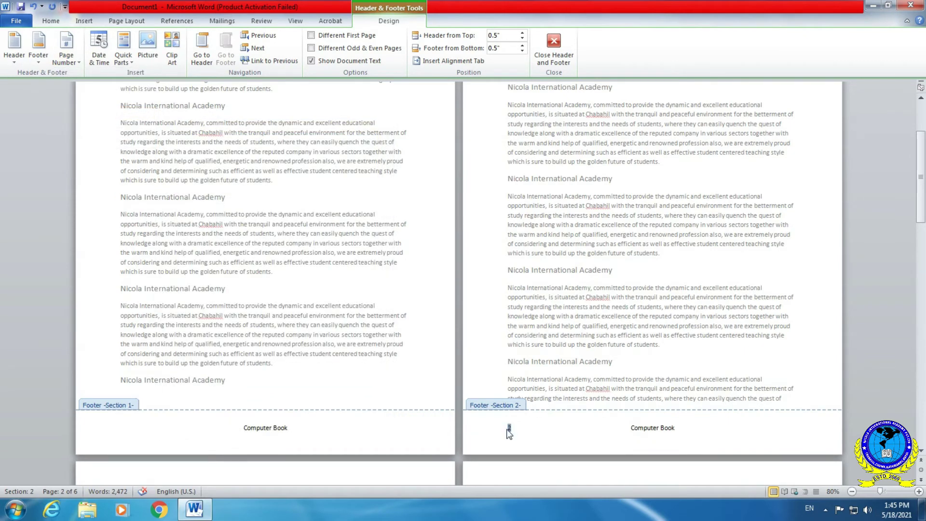
- Make section 2's page numbering start at 1 and close footer editing
click(66, 50)
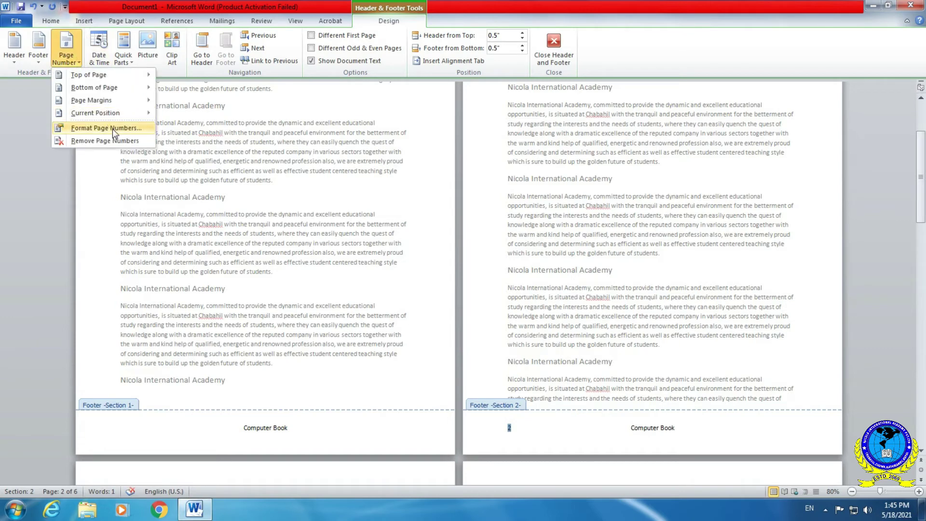
click(100, 129)
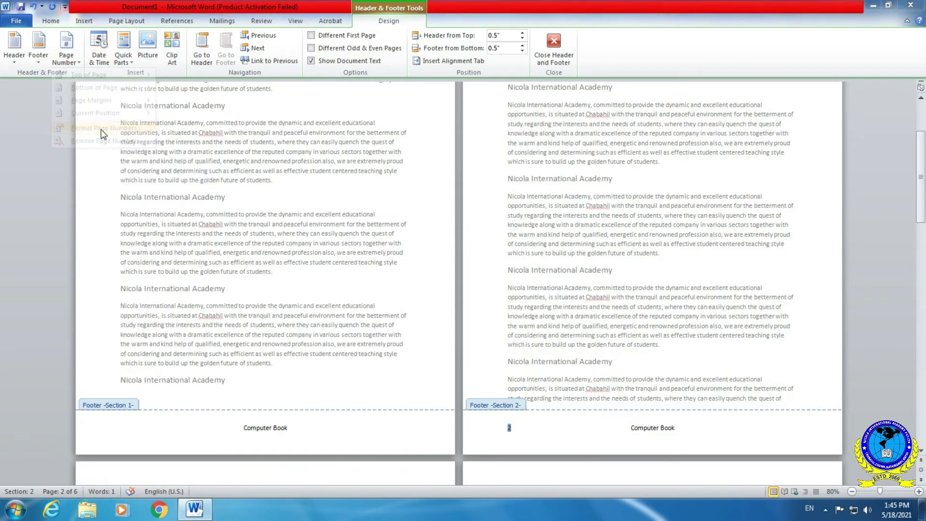
click(401, 286)
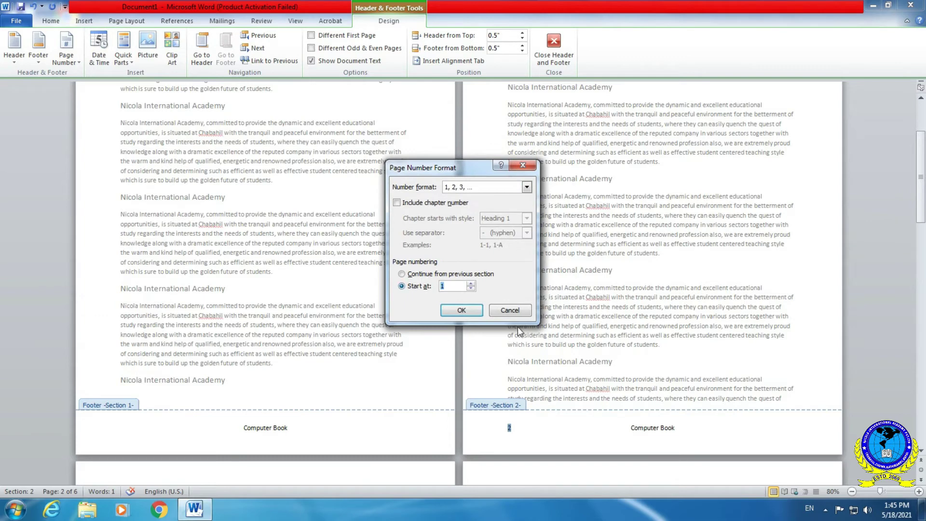
click(462, 310)
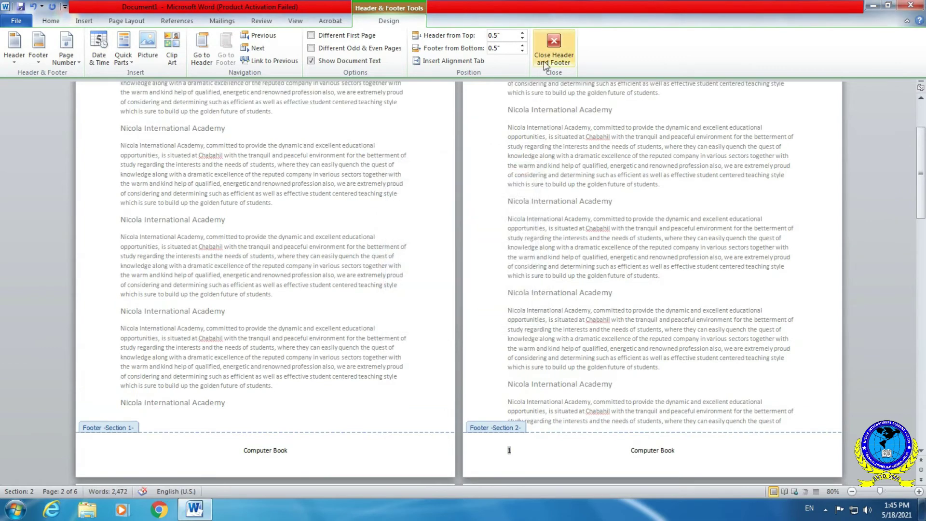
click(554, 54)
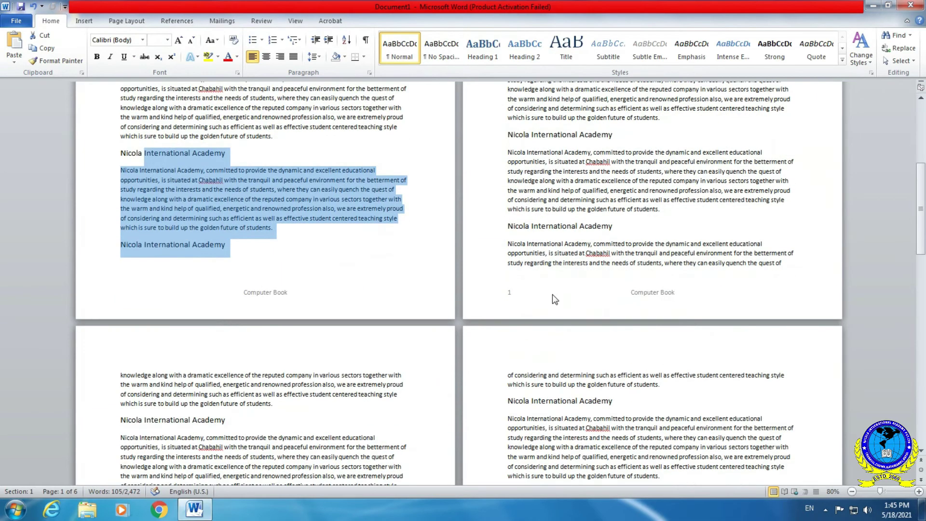
click(531, 244)
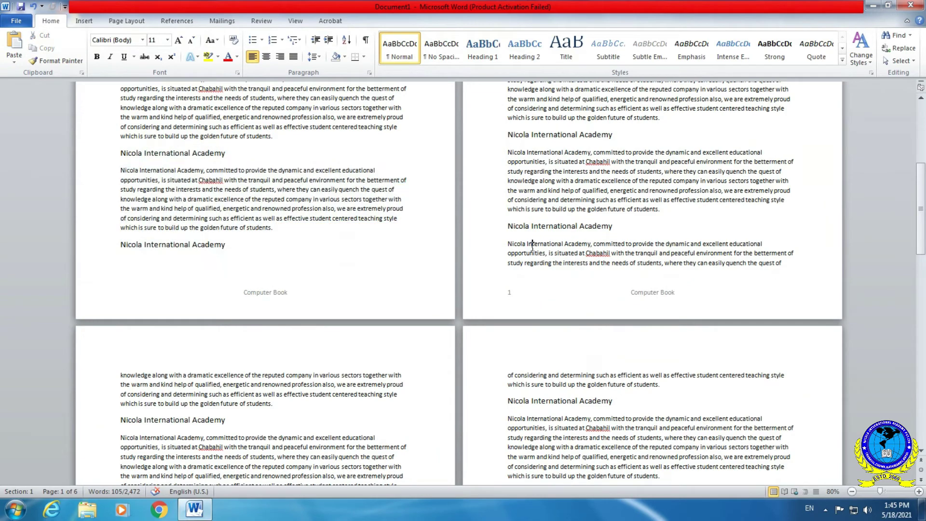
scroll(386, 311, down, 5)
scroll(386, 311, down, 5)
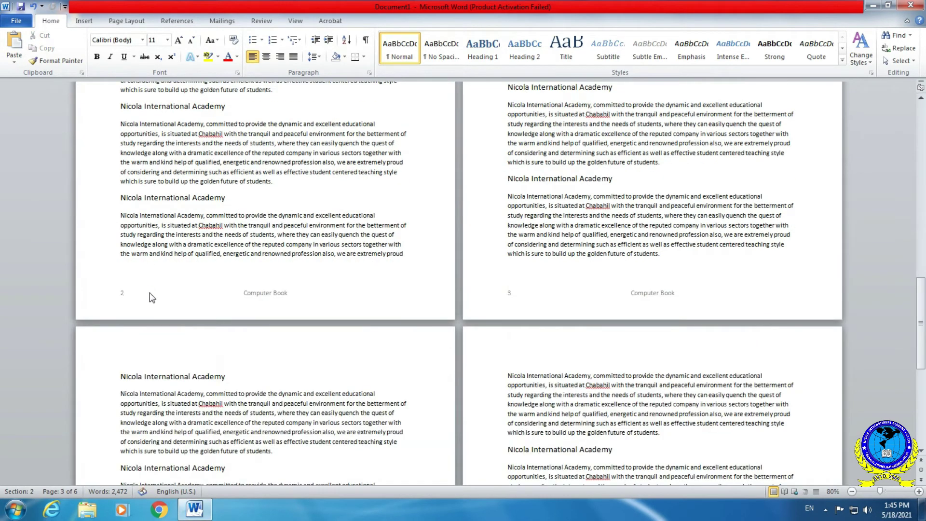
scroll(535, 323, down, 7)
drag(920, 360, 920, 160)
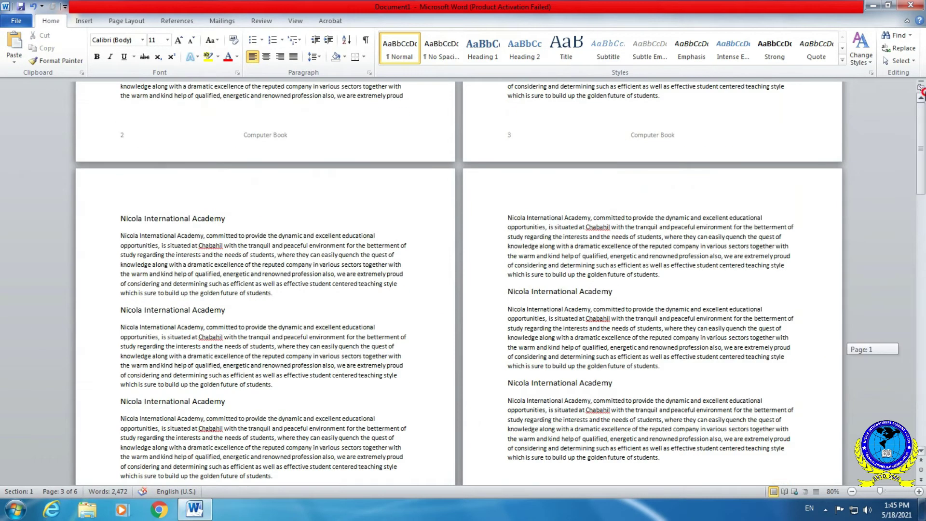
scroll(292, 271, down, 5)
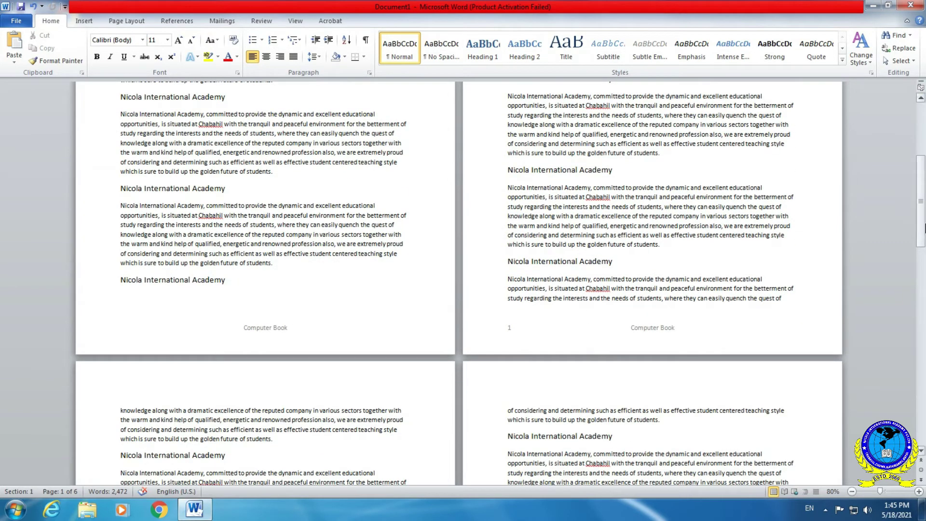
drag(920, 201, 920, 399)
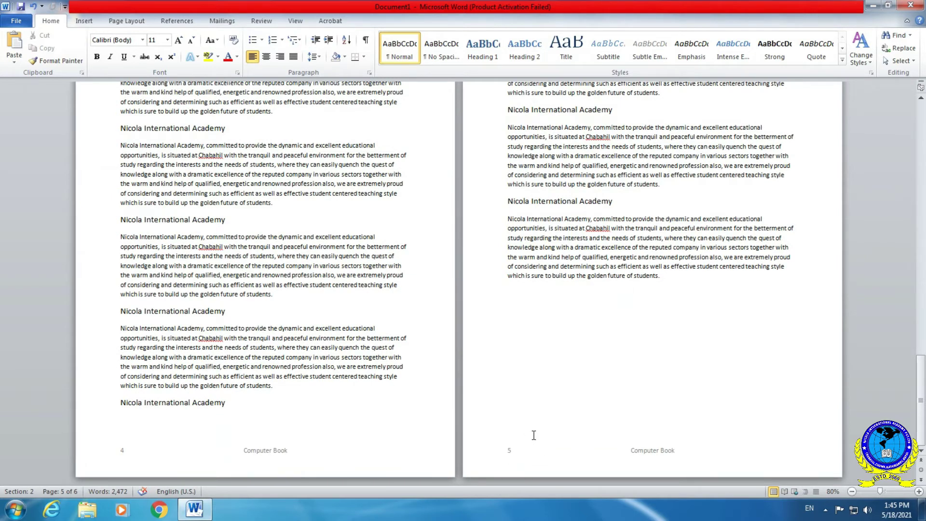
scroll(531, 410, up, 4)
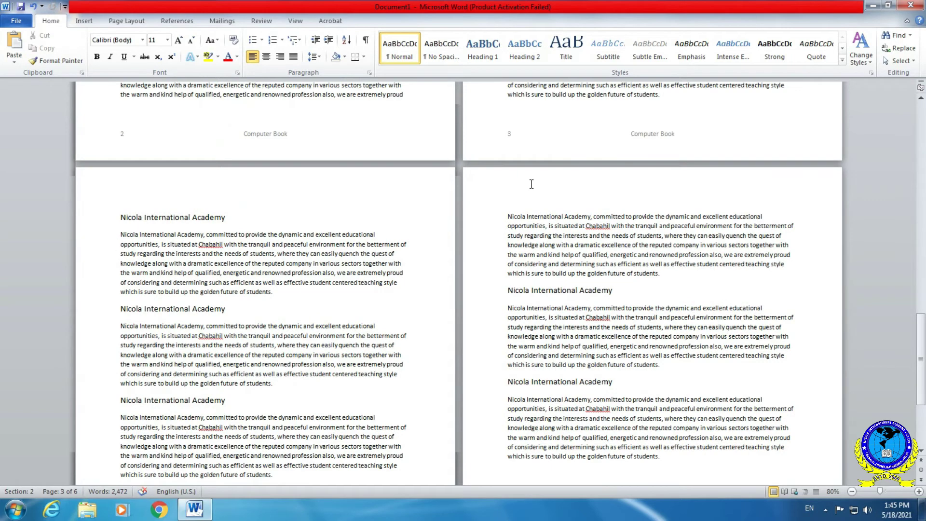
scroll(197, 151, up, 2)
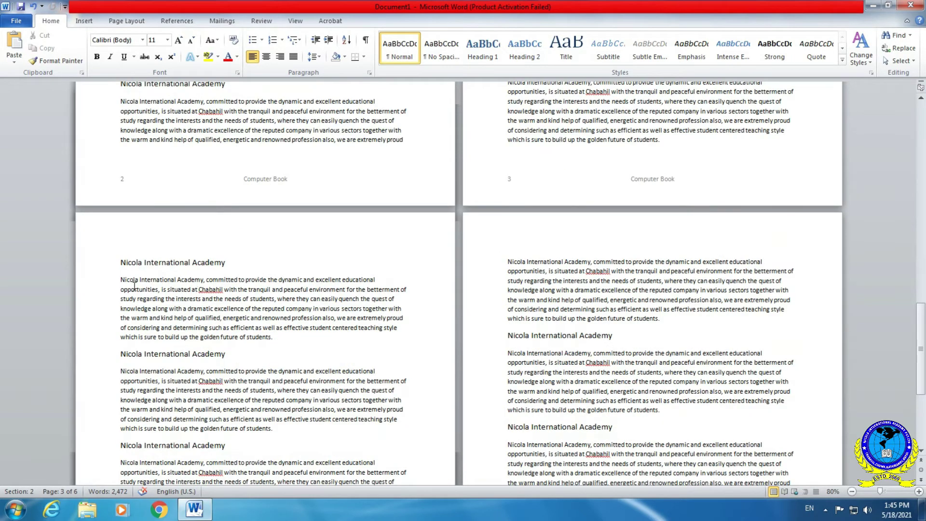
scroll(200, 237, down, 5)
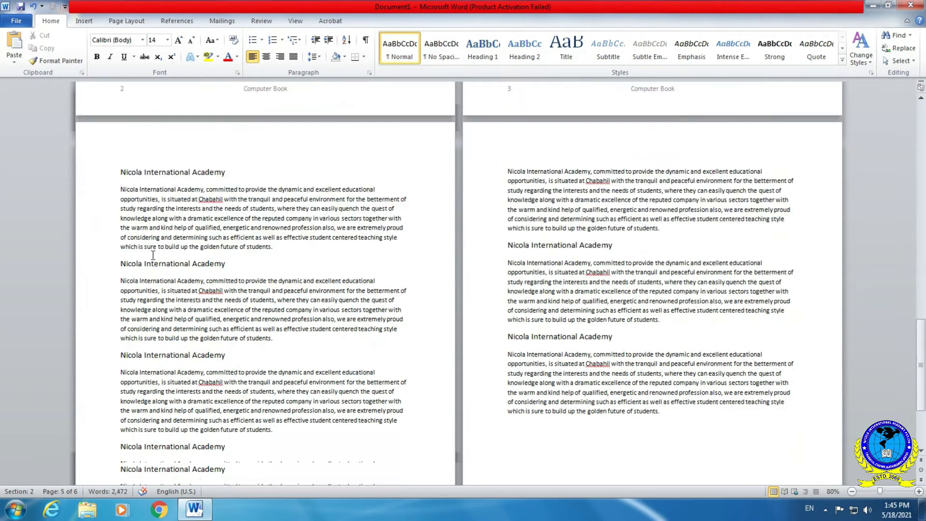
scroll(184, 388, down, 1)
scroll(129, 441, up, 5)
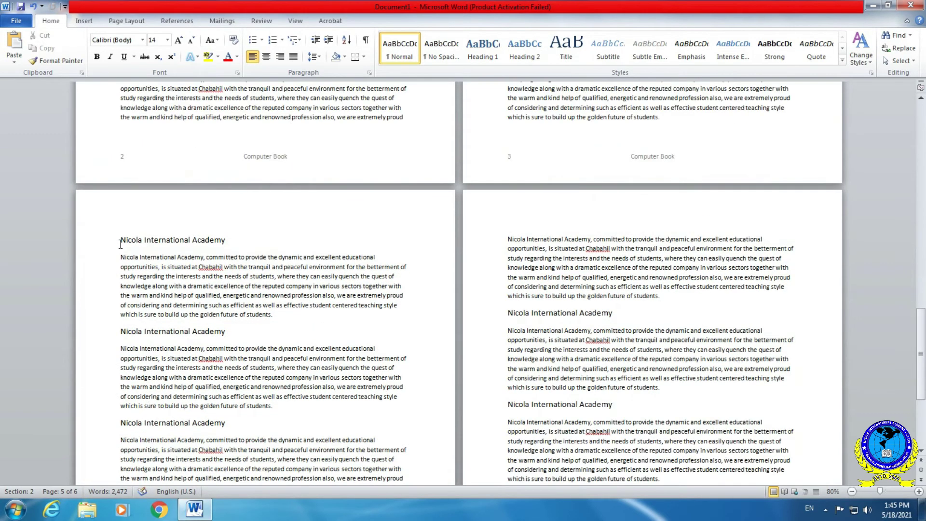
- Insert a continuous section break to start Section 3
click(126, 21)
click(219, 41)
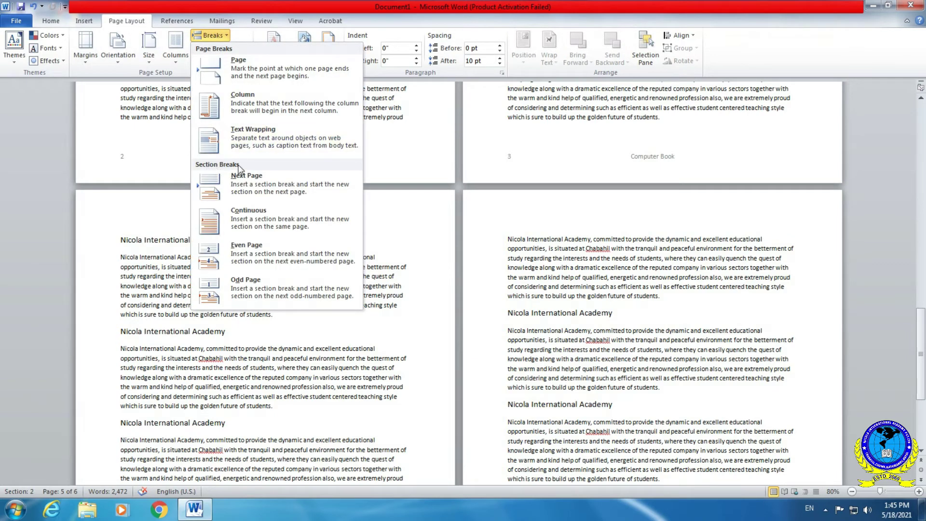
click(303, 222)
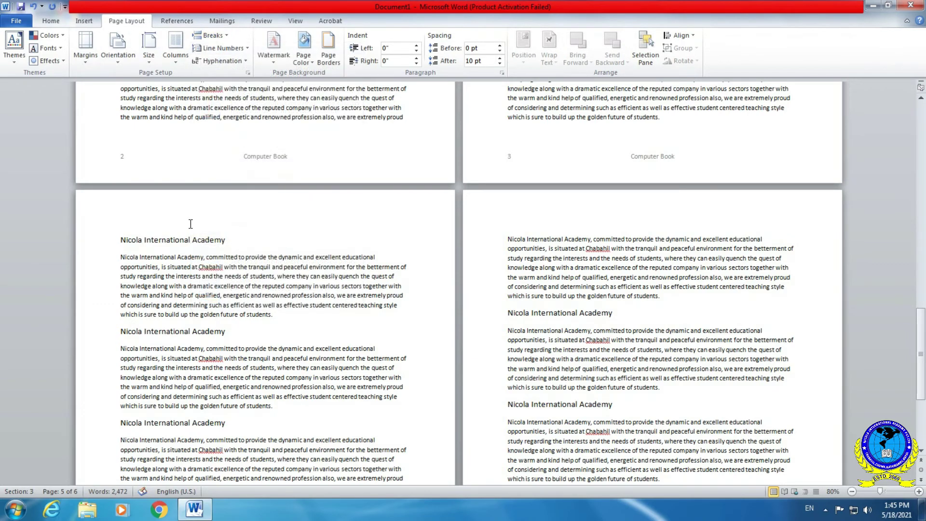
- Unlink Section 3's footer from the previous section and select its page number
double_click(209, 222)
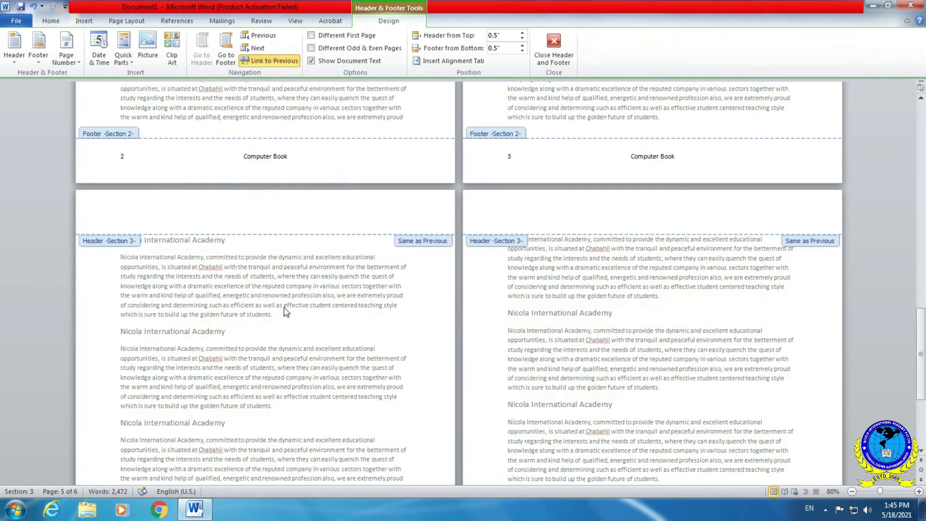
scroll(220, 355, down, 1)
scroll(220, 354, down, 2)
click(124, 448)
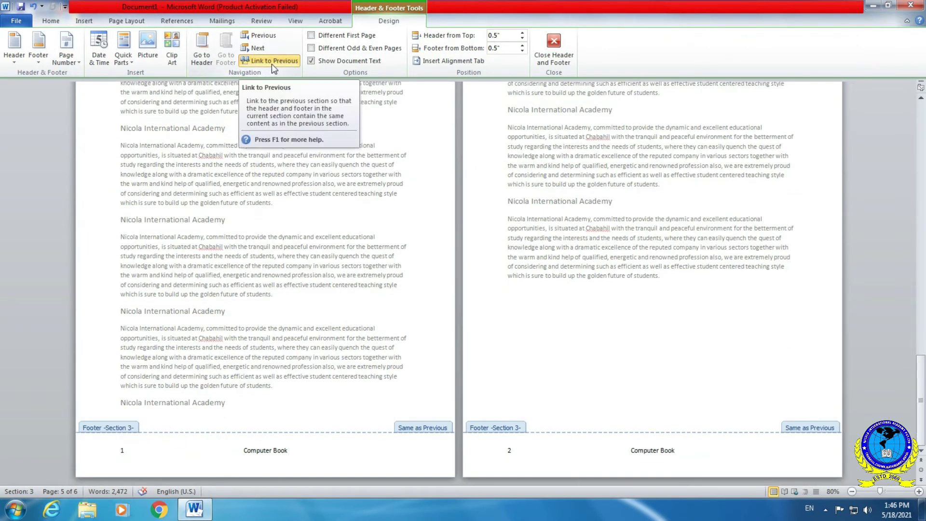
click(271, 63)
double_click(122, 450)
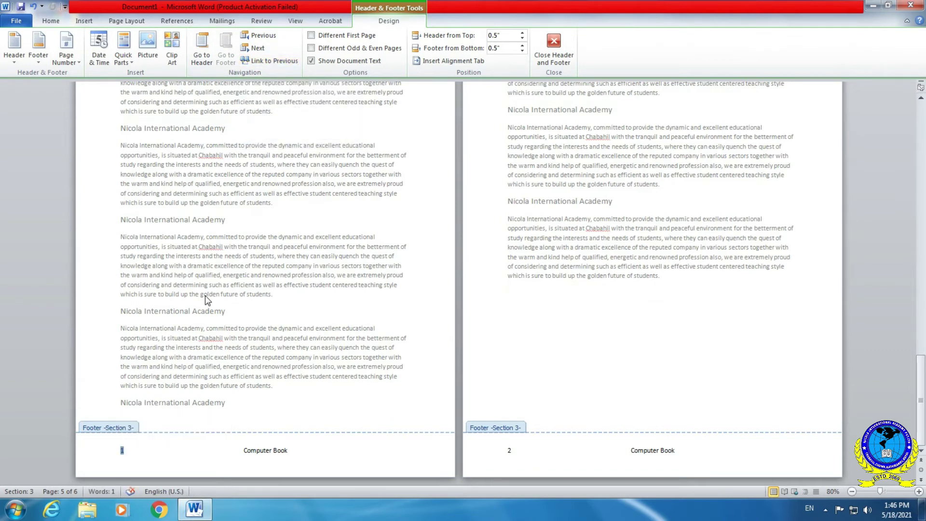
- Choose the I, II, III Roman numeral format for Section 3's page numbers
click(72, 59)
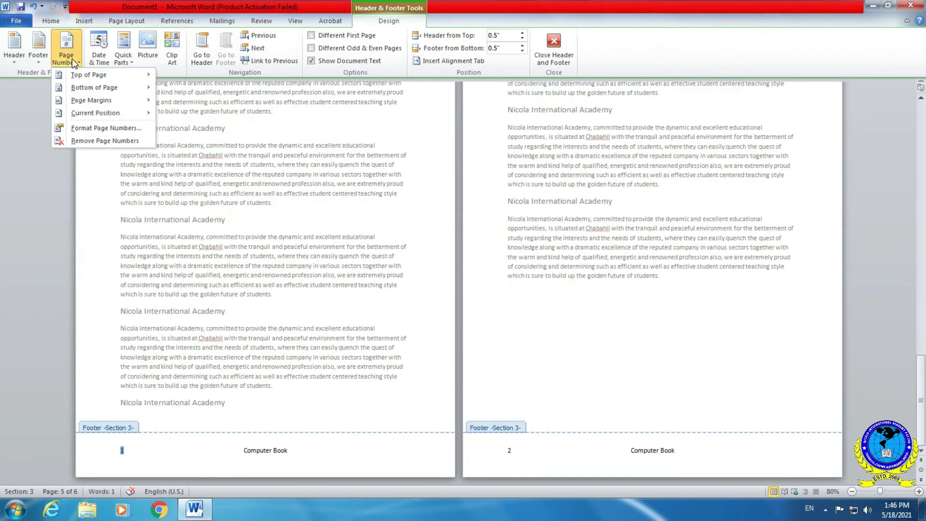
click(128, 128)
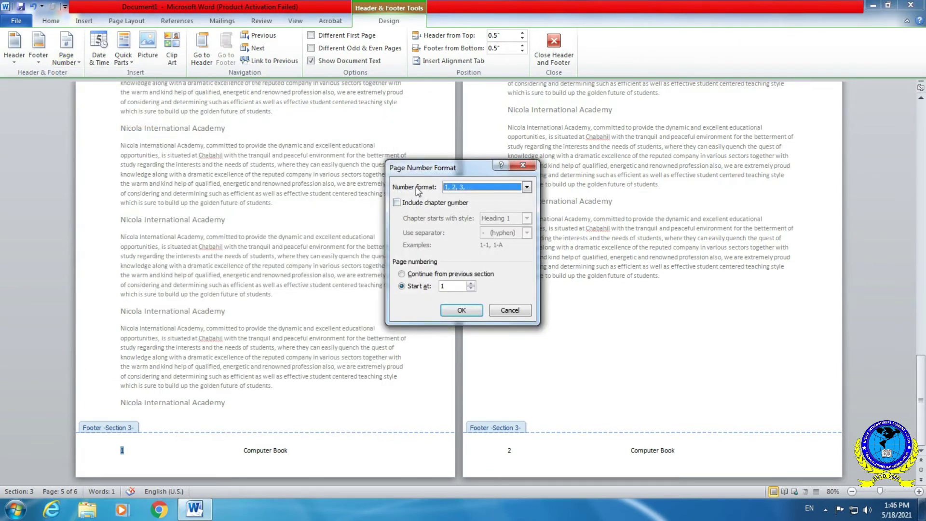
click(493, 191)
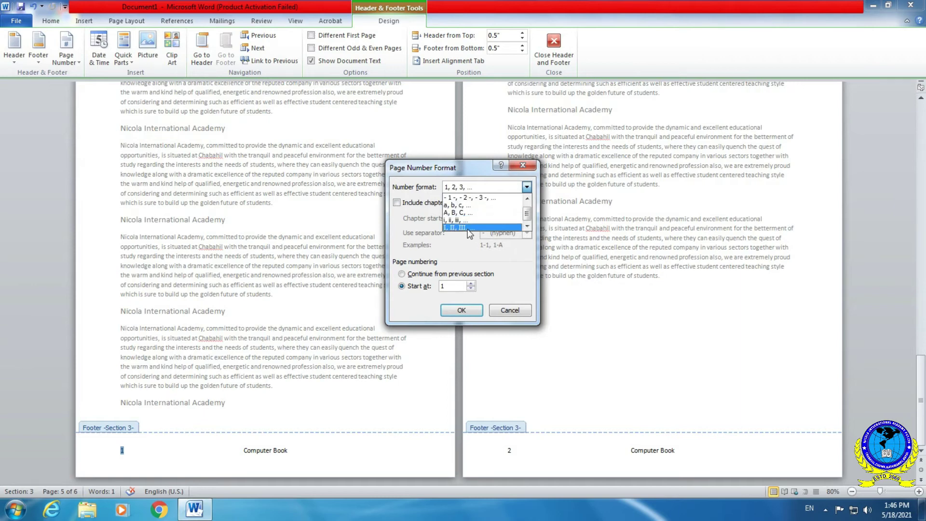
click(468, 227)
- Apply the Roman numeral format, close footer editing, and scroll through to verify each section's numbering
click(467, 310)
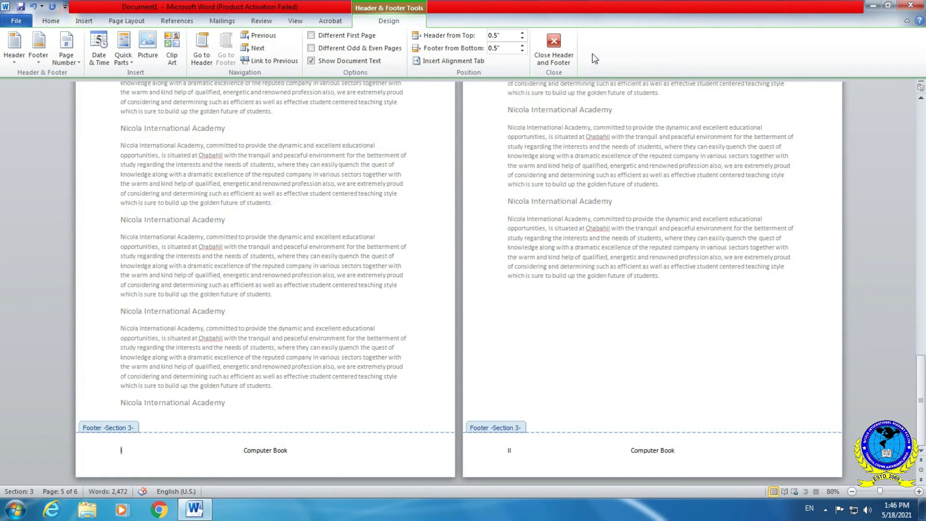
click(553, 48)
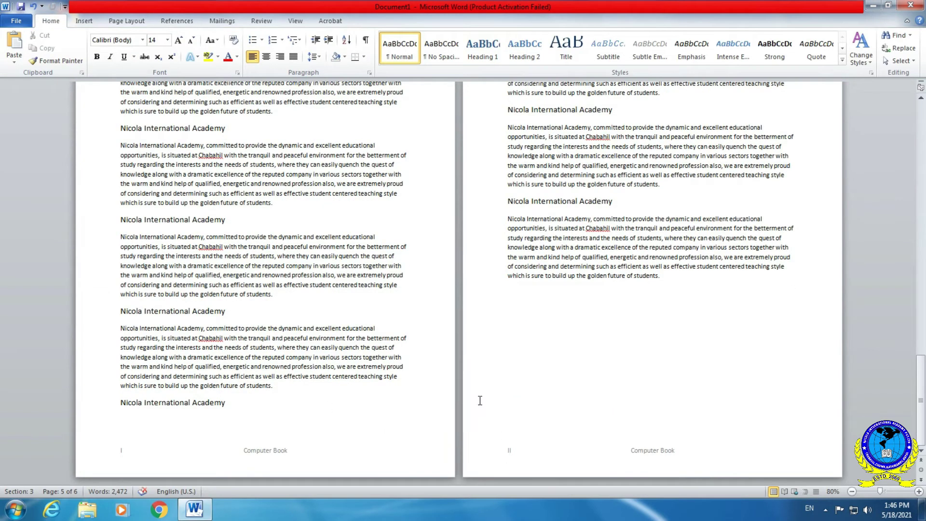
scroll(563, 366, up, 10)
scroll(461, 343, down, 10)
scroll(407, 259, down, 10)
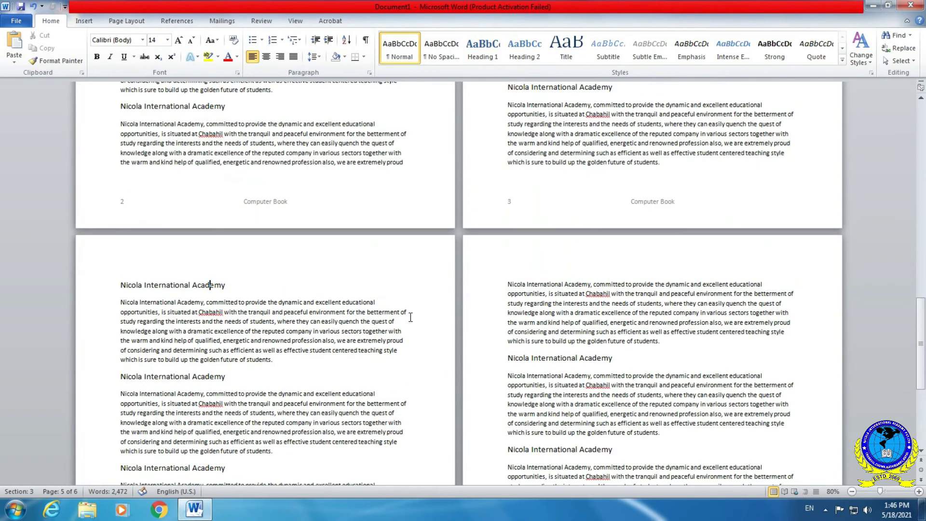
scroll(399, 305, down, 10)
scroll(405, 302, down, 5)
scroll(410, 300, down, 5)
scroll(410, 300, up, 5)
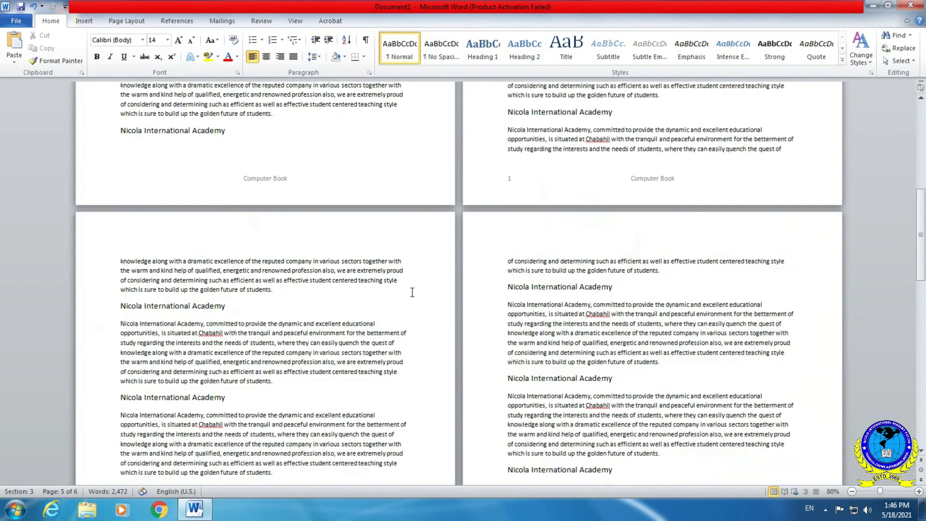
scroll(414, 292, up, 3)
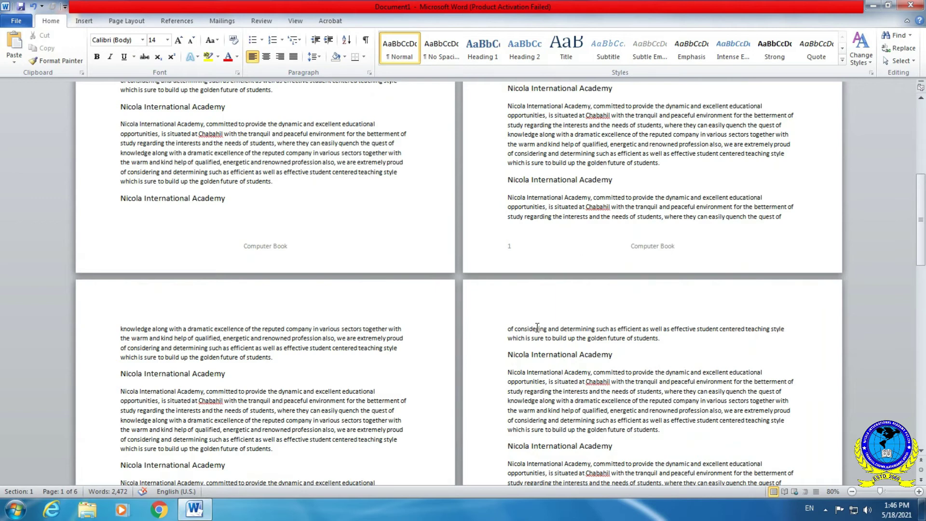
scroll(533, 318, up, 2)
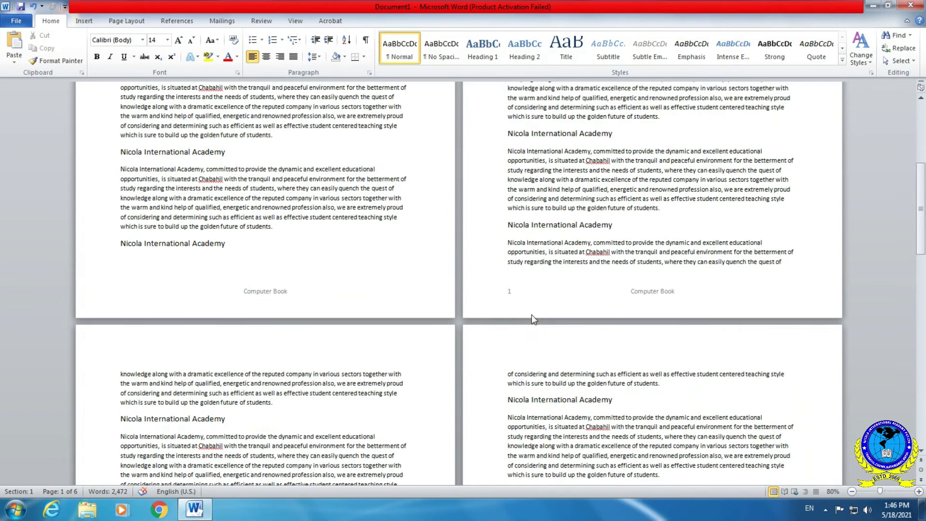
scroll(530, 319, down, 3)
scroll(517, 252, down, 2)
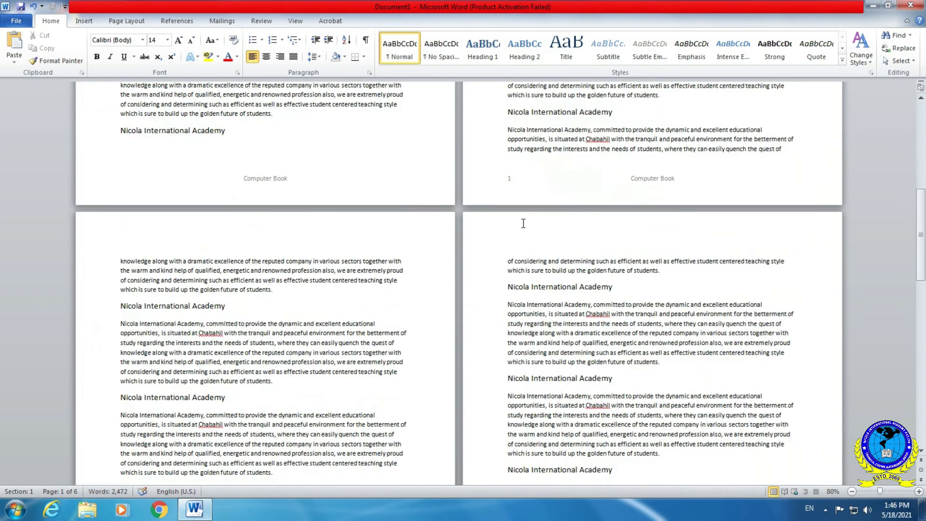
double_click(514, 179)
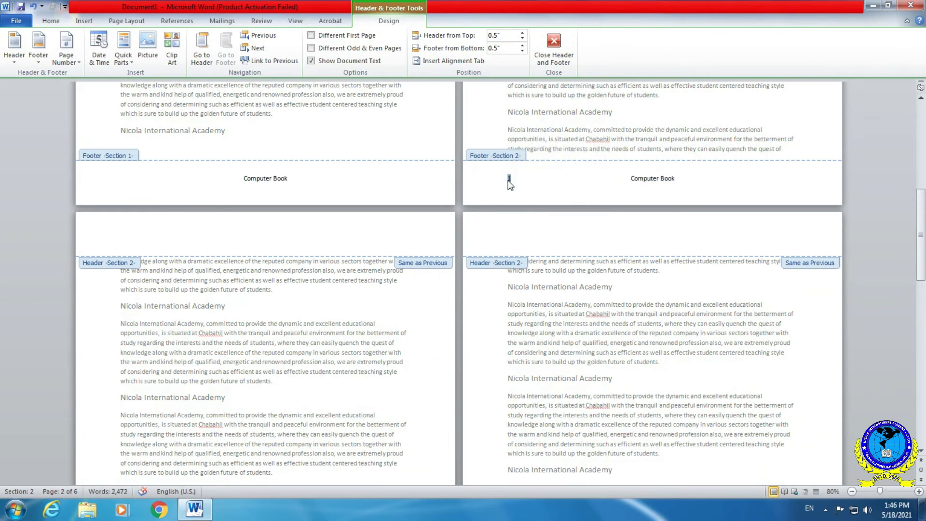
scroll(511, 179, down, 7)
click(116, 427)
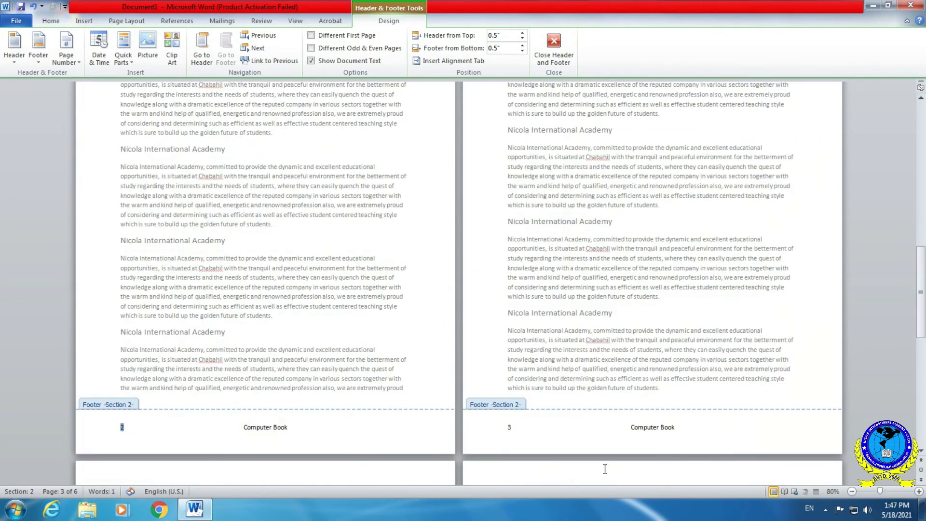
click(510, 427)
scroll(564, 273, up, 2)
scroll(564, 273, up, 4)
scroll(566, 267, up, 4)
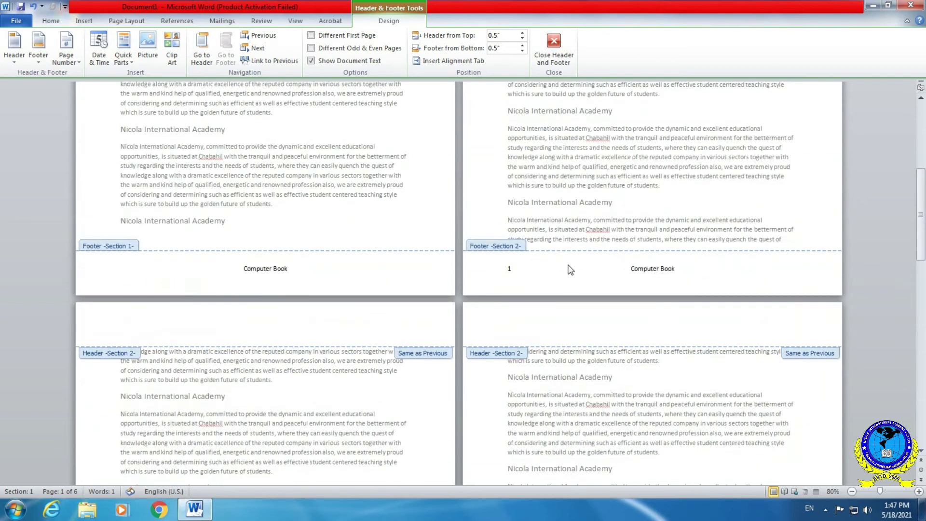
click(512, 270)
scroll(504, 271, down, 5)
scroll(140, 405, down, 4)
click(134, 405)
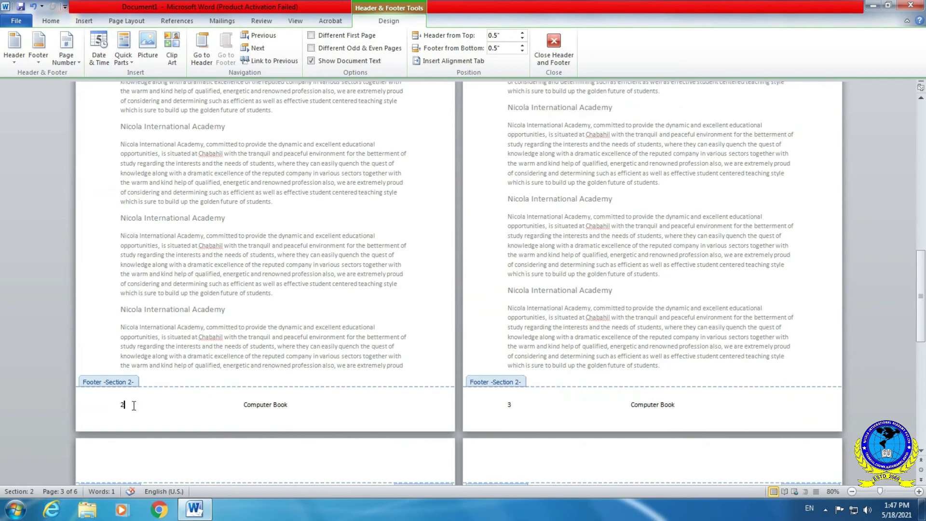
click(430, 405)
scroll(478, 428, down, 3)
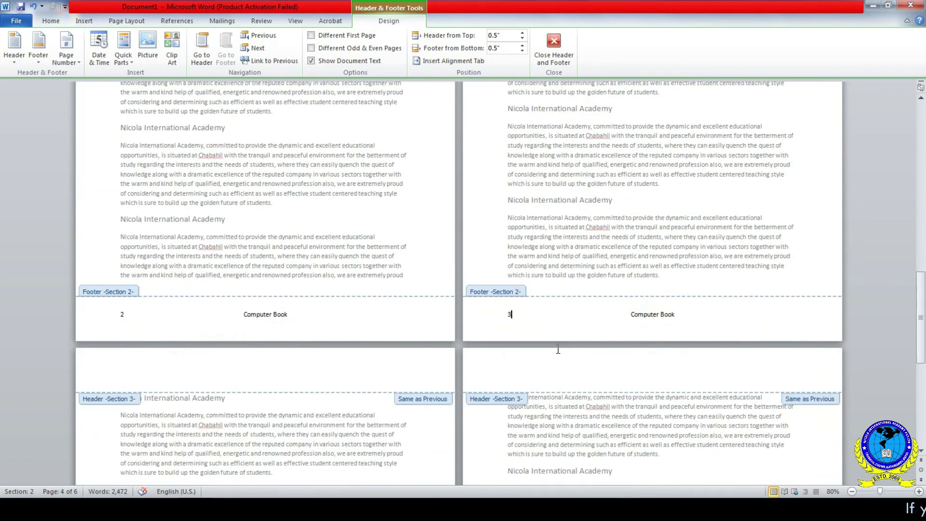
click(554, 48)
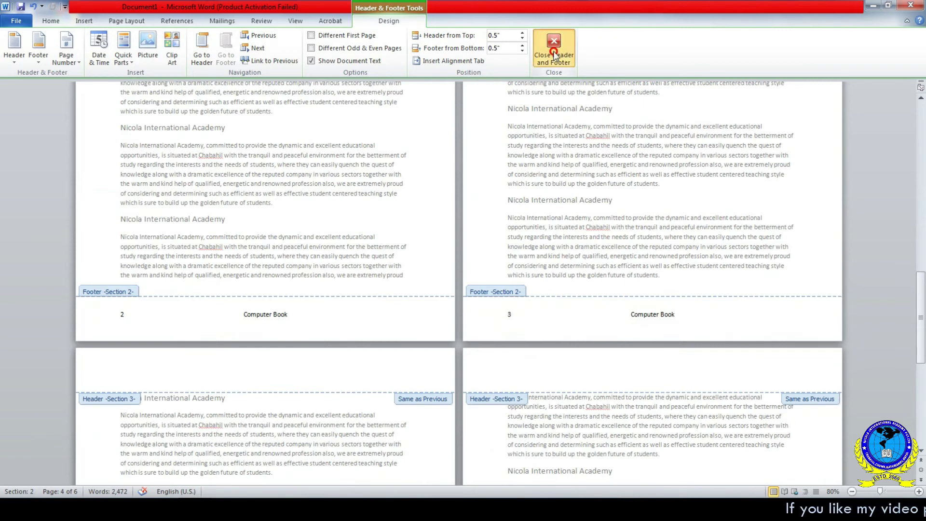
click(429, 268)
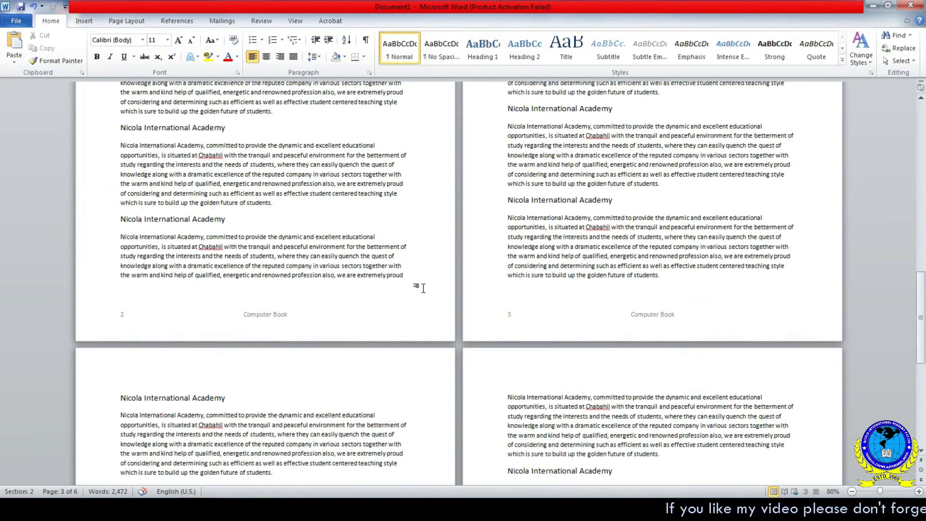
- Create a new document and insert the Nicola International Academy heading and paragraph via 'nicola' AutoText
key(ctrl+n)
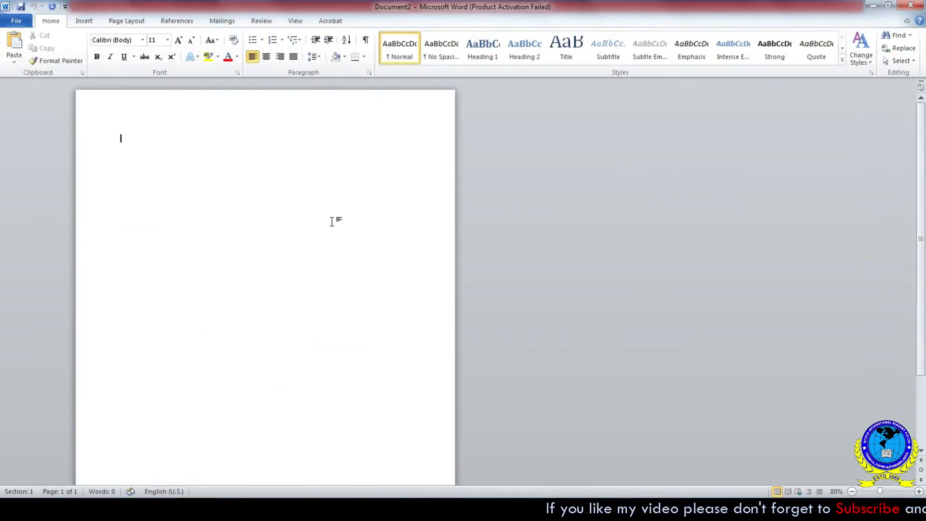
text(nicola)
key(Return)
- Copy all the text and paste it repeatedly to fill five pages, then edit the footer
key(ctrl+a)
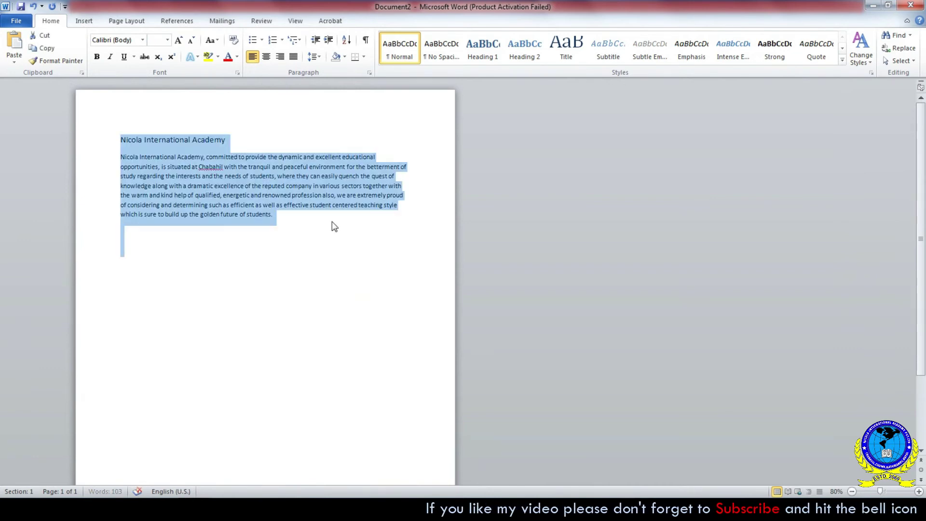
ctrl+scroll(303, 242, down, 3)
key(ctrl+c)
key(ctrl+v)
key(ctrl+v)
key(ctrl+v)
key(ctrl+v)
key(ctrl+v)
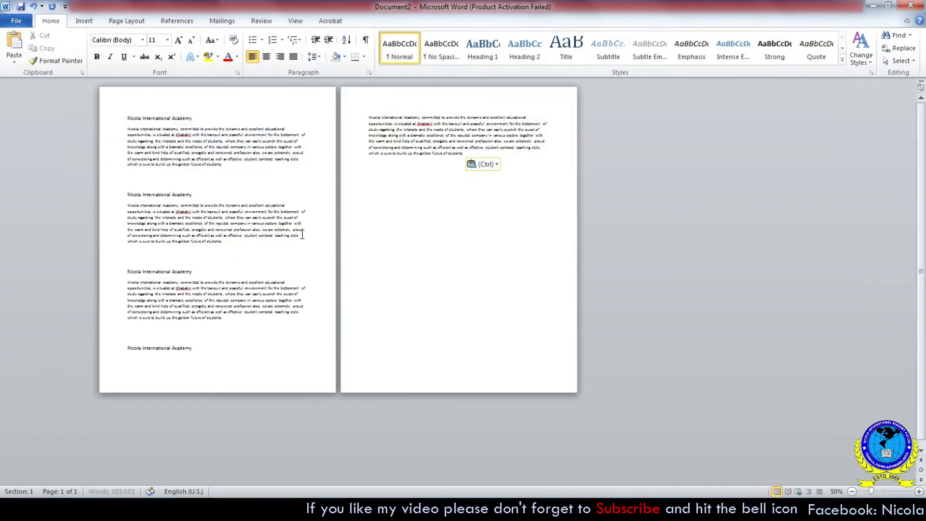
key(ctrl+v)
key(ctrl+v)
ctrl+scroll(302, 235, down, 2)
ctrl+scroll(301, 233, up, 3)
ctrl+scroll(300, 232, up, 1)
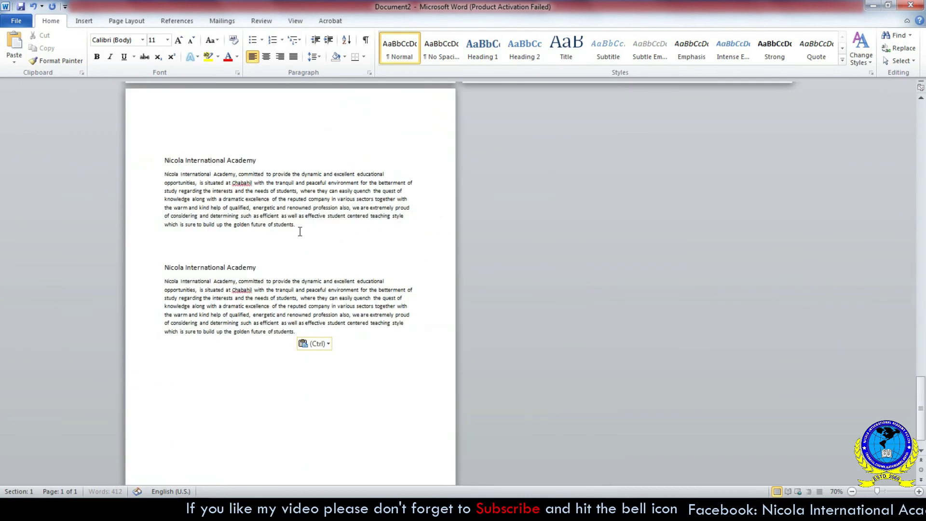
key(ctrl+v)
key(ctrl+v)
key(ctrl+v)
key(ctrl+v)
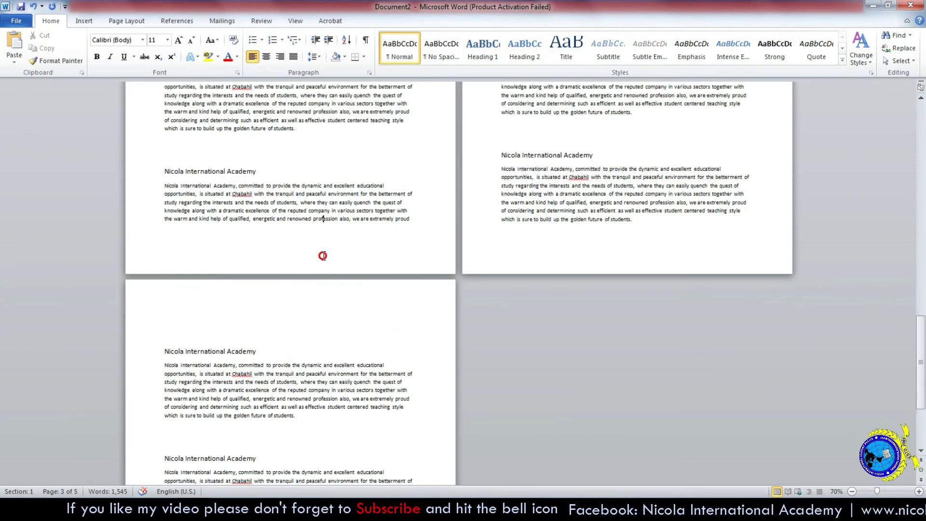
double_click(323, 255)
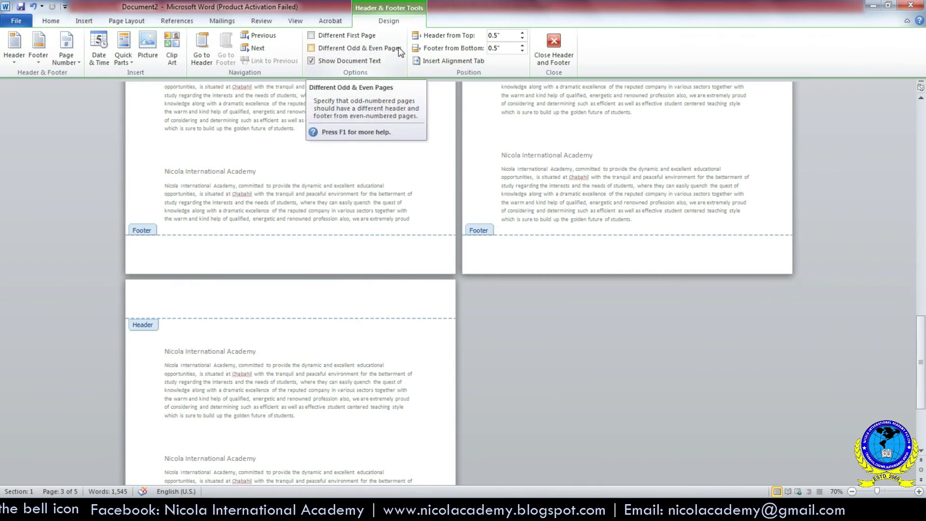
- Turn on Different Odd & Even Pages for the document's headers and footers
click(311, 47)
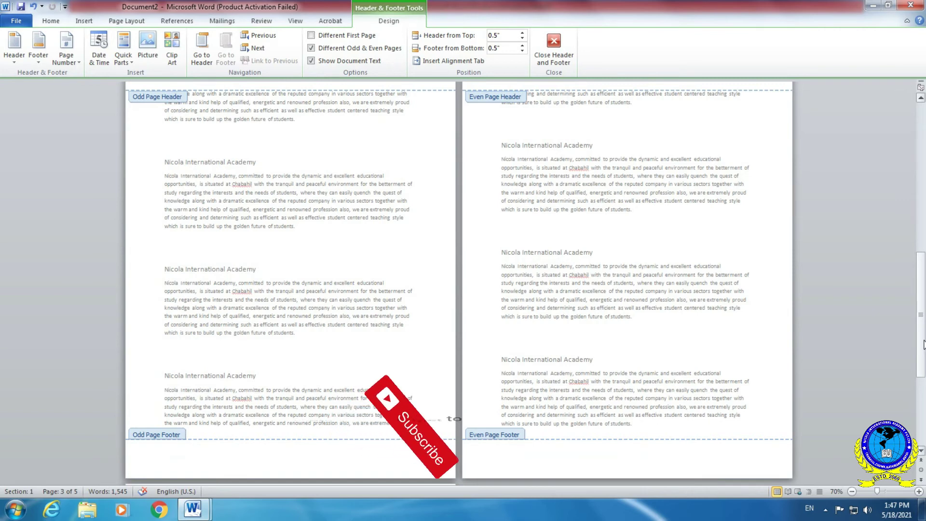
- Insert a plain page number in both the odd and even page footers
drag(920, 344, 920, 197)
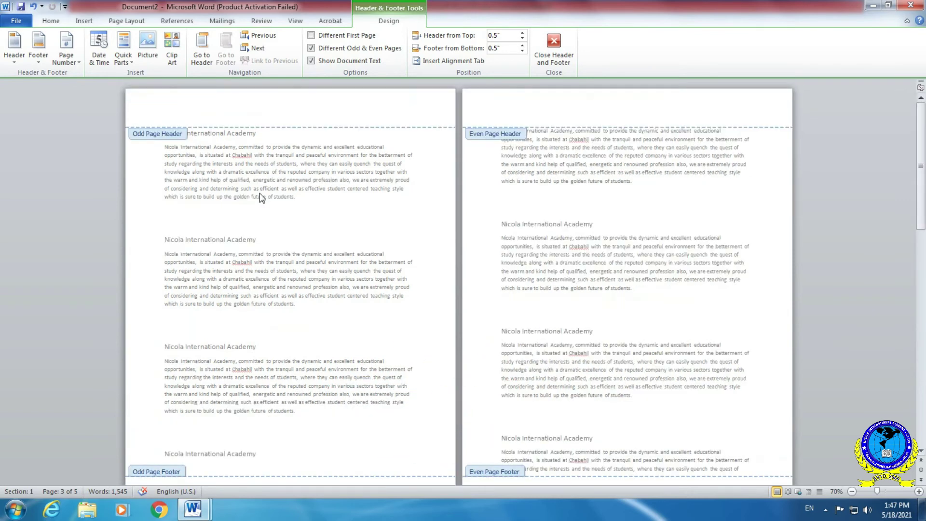
scroll(248, 445, down, 3)
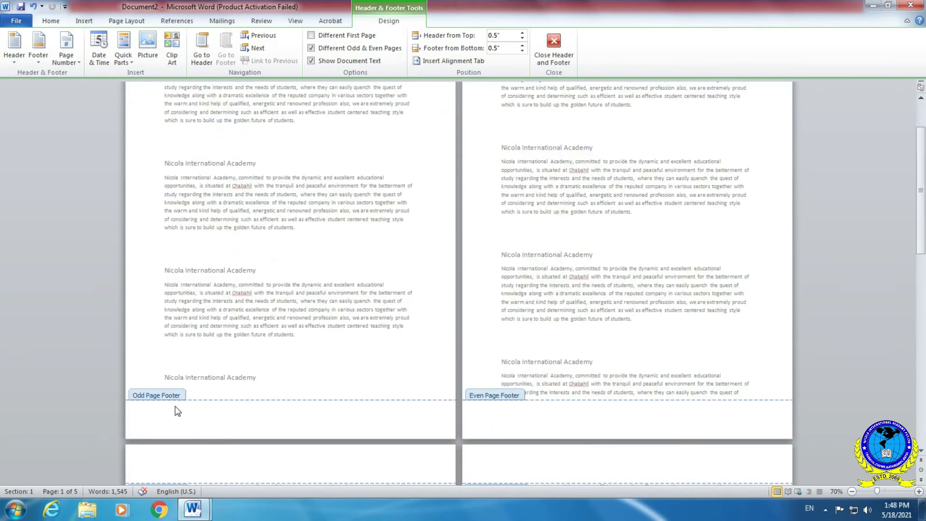
click(73, 62)
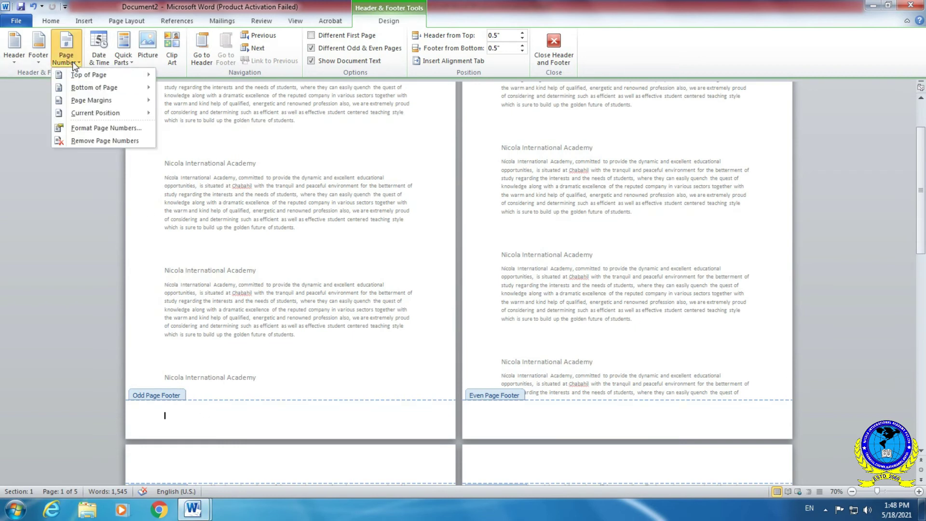
mouse_move(95, 113)
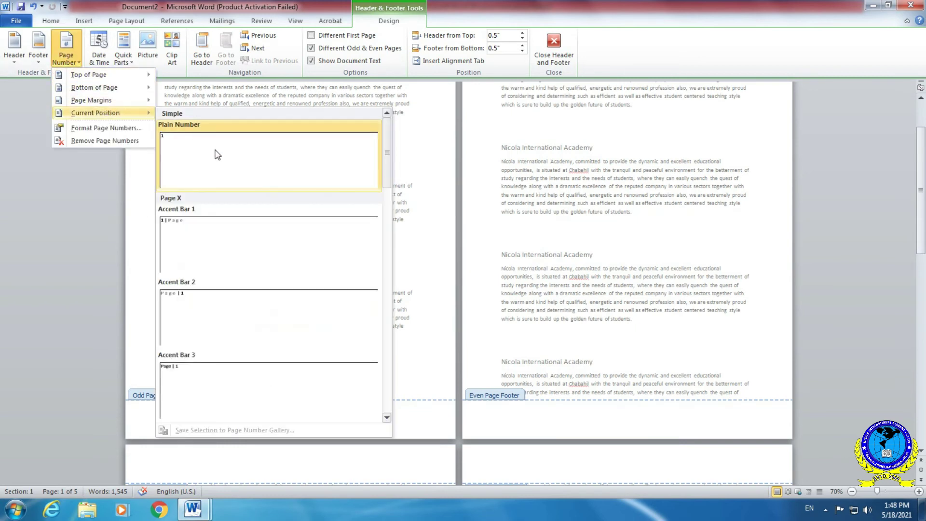
click(210, 154)
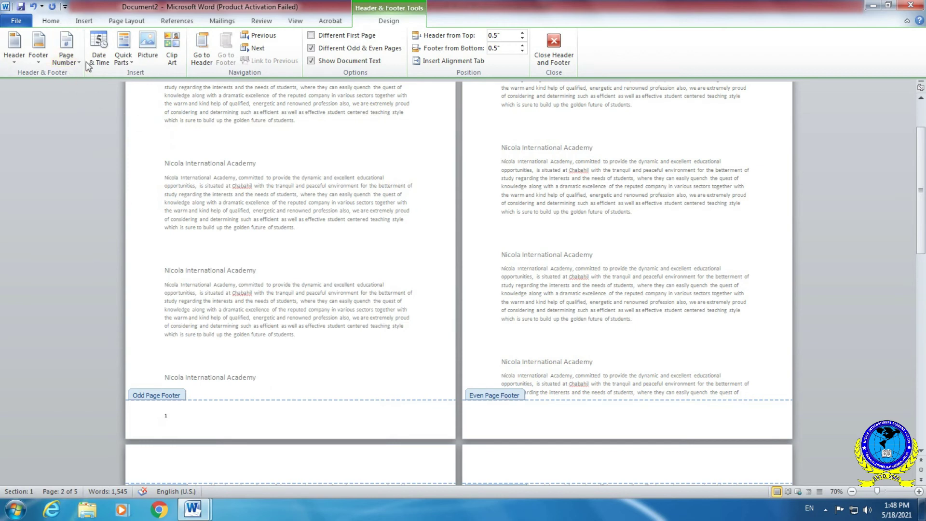
click(70, 63)
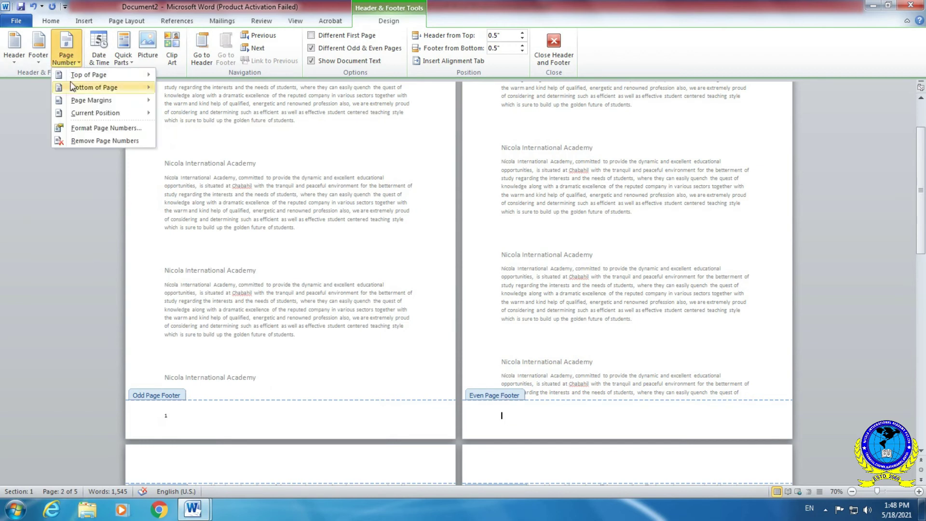
mouse_move(94, 113)
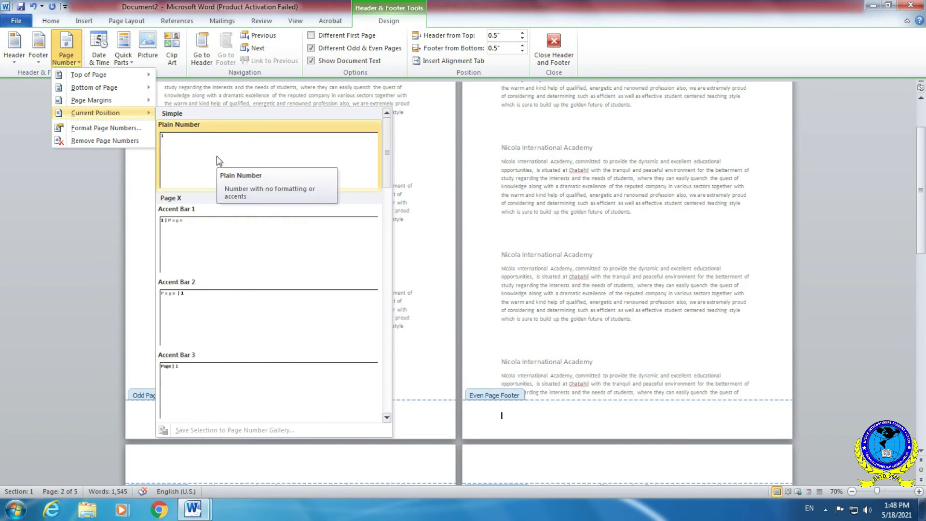
click(217, 156)
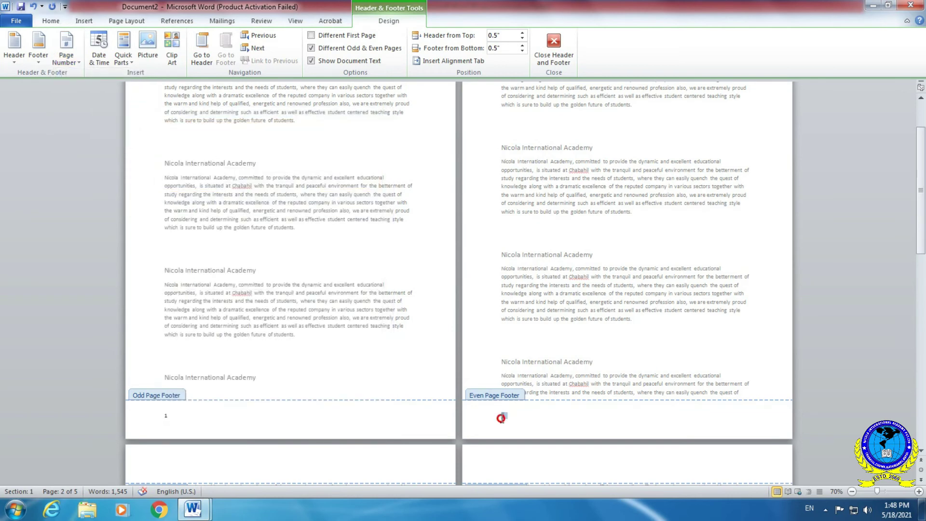
- Right-align the even footer's page number 2, then select the odd footer's number 1
double_click(503, 415)
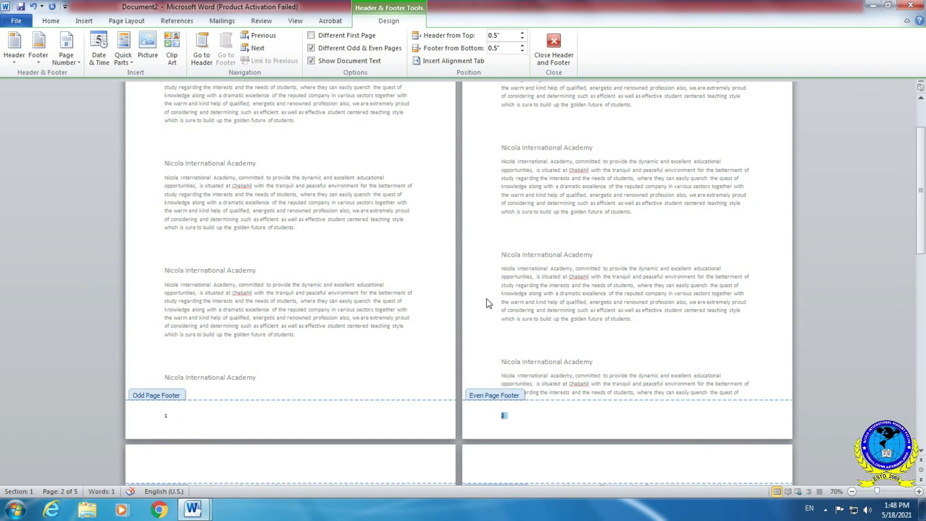
key(ctrl+r)
click(764, 417)
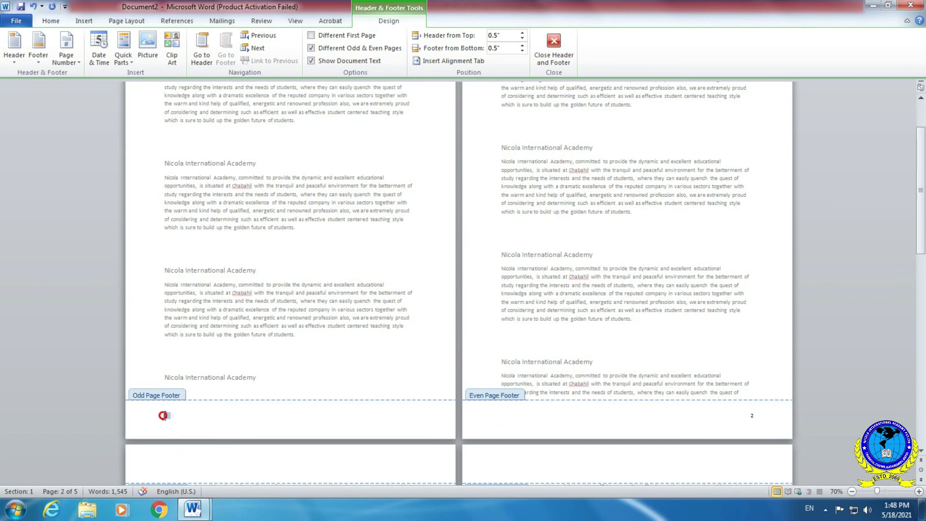
double_click(165, 415)
click(552, 50)
scroll(505, 279, down, 5)
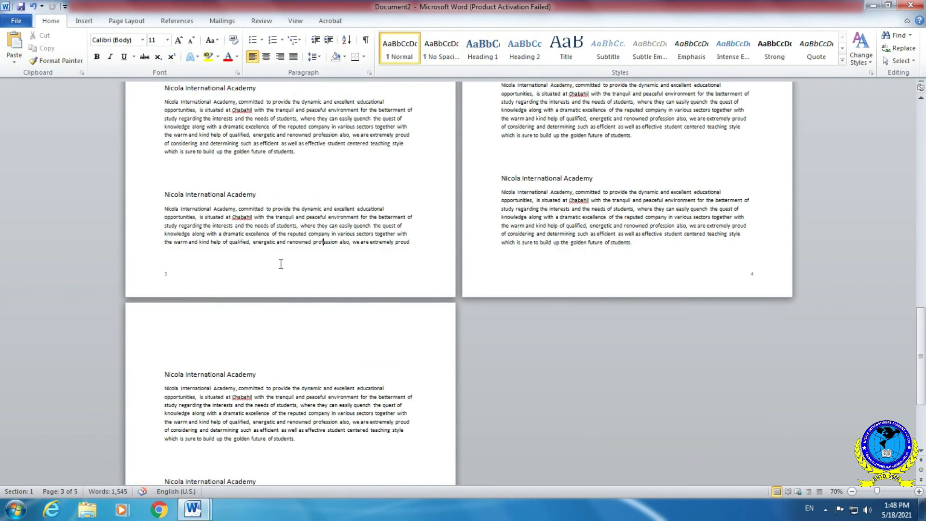
scroll(696, 275, up, 2)
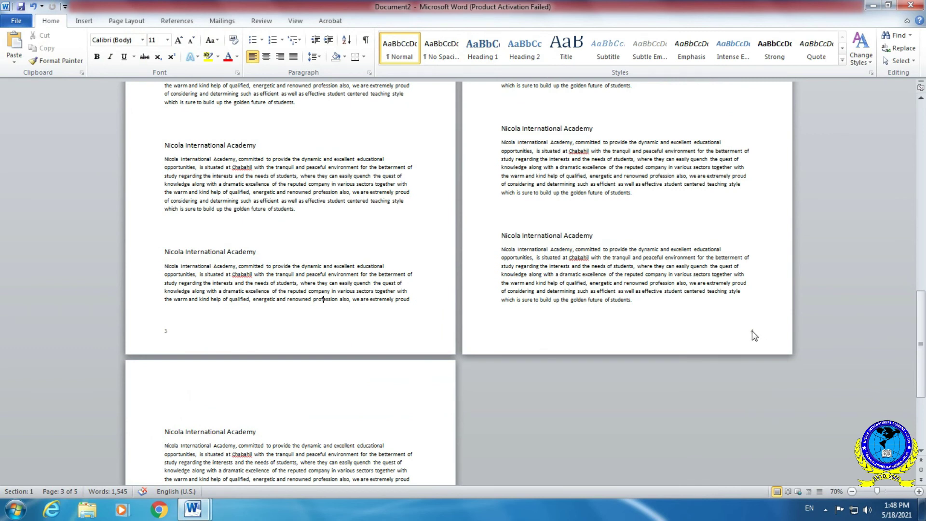
scroll(754, 336, down, 3)
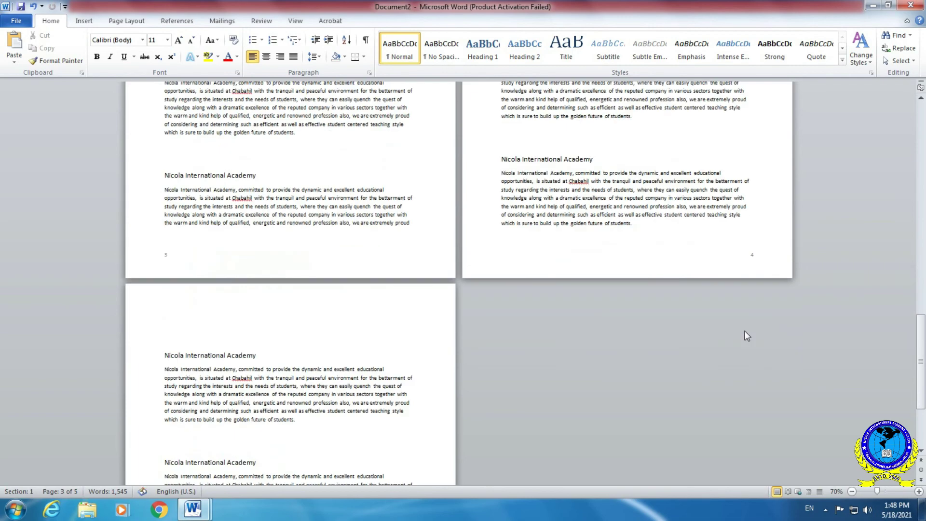
scroll(650, 334, down, 7)
scroll(527, 337, down, 2)
scroll(392, 335, up, 4)
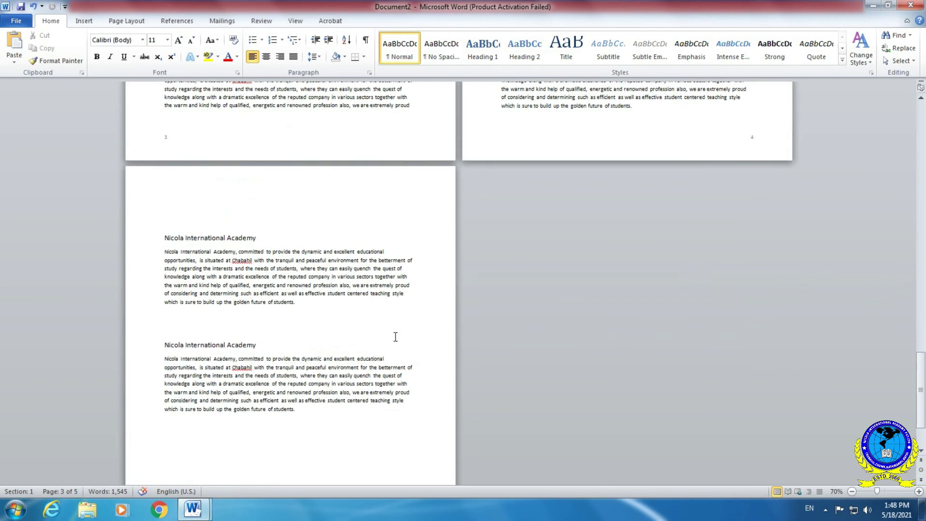
scroll(405, 306, up, 7)
click(309, 233)
scroll(364, 251, up, 4)
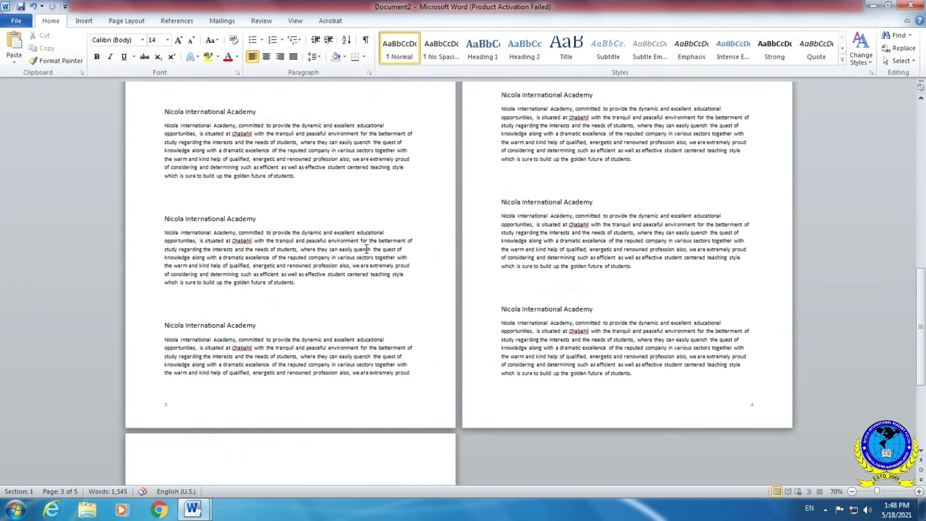
scroll(367, 250, up, 5)
scroll(370, 249, up, 1)
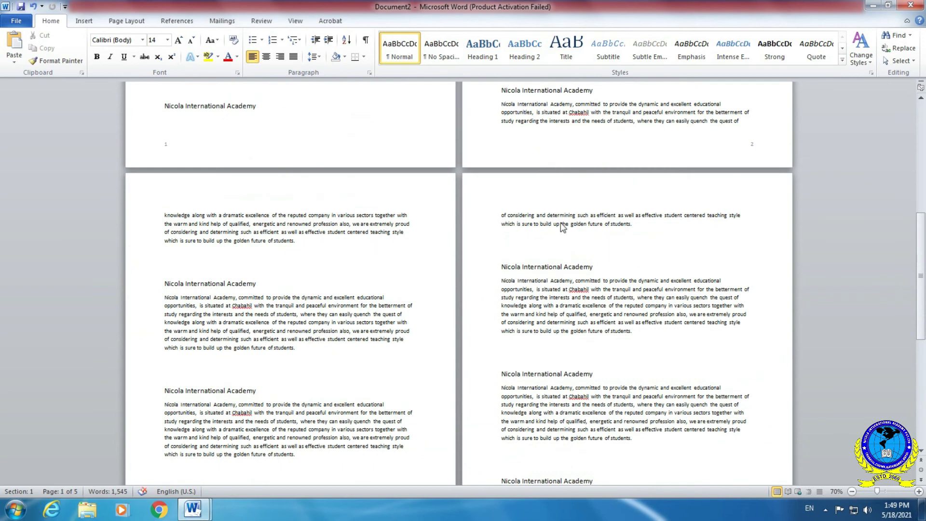
scroll(561, 227, up, 4)
scroll(355, 256, up, 2)
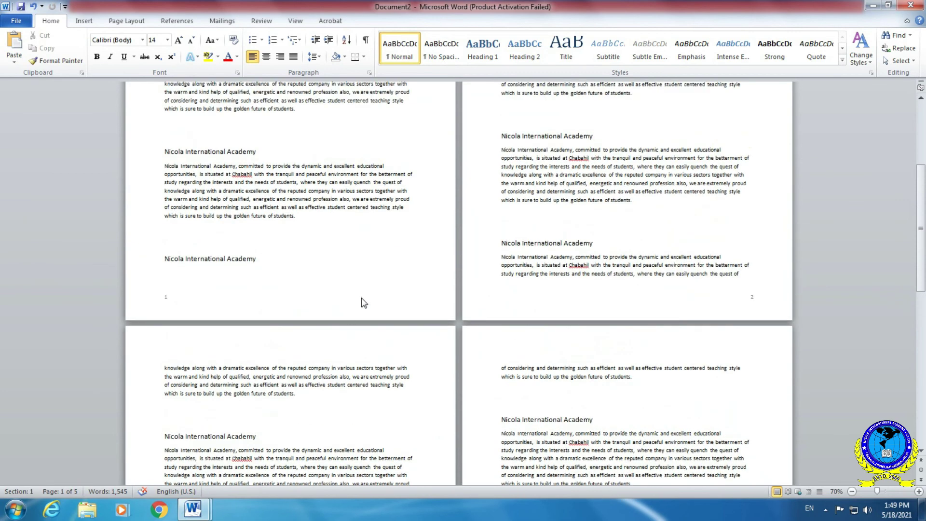
- Remove the odd-page footer with Footer > Remove Footer
double_click(302, 307)
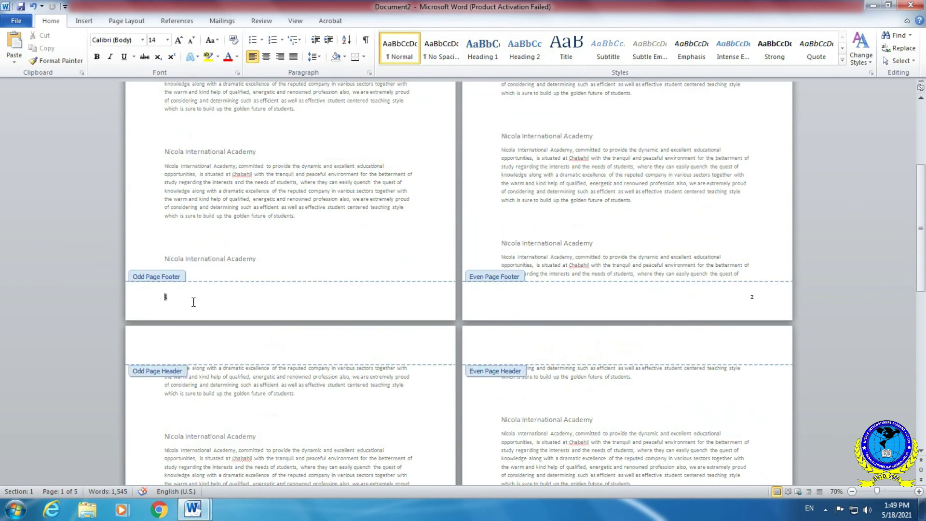
click(163, 297)
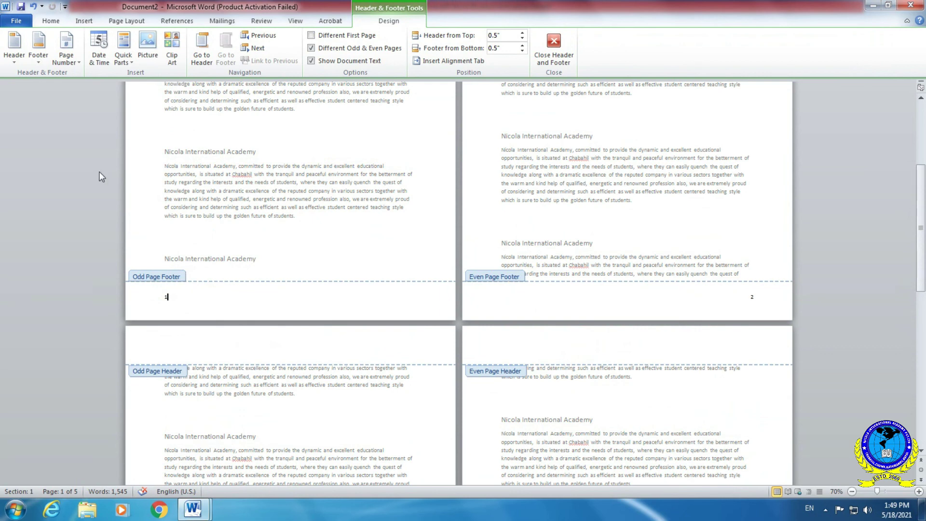
click(34, 62)
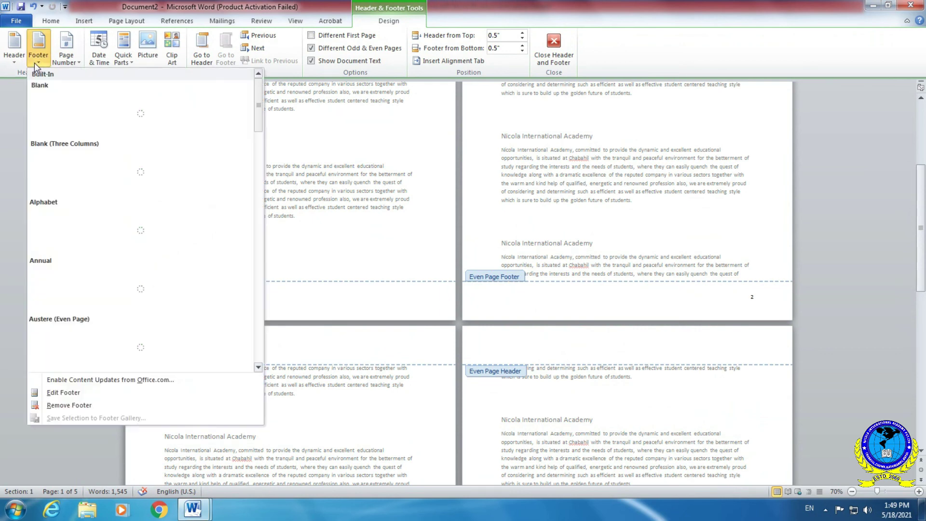
click(97, 405)
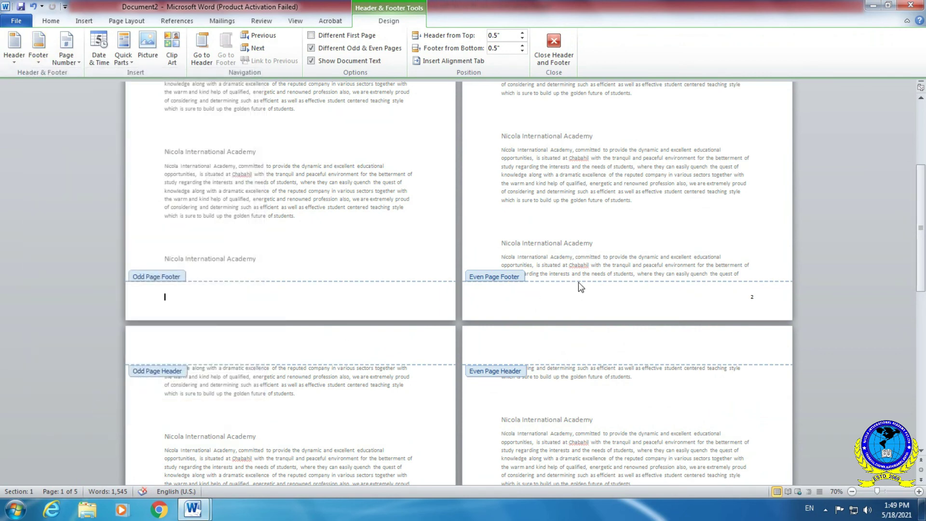
click(34, 61)
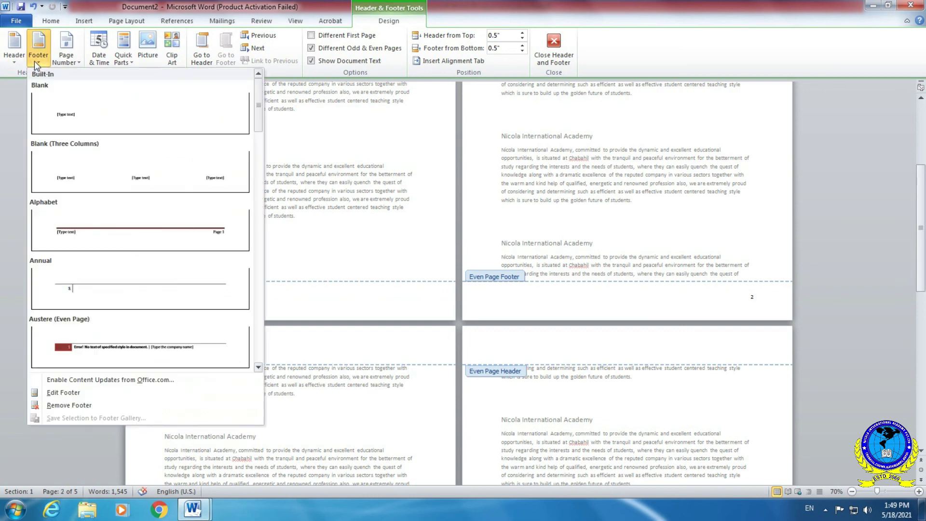
click(64, 406)
- Look at the odd-page Header gallery, then close header and footer editing and return to the body text
scroll(355, 285, up, 3)
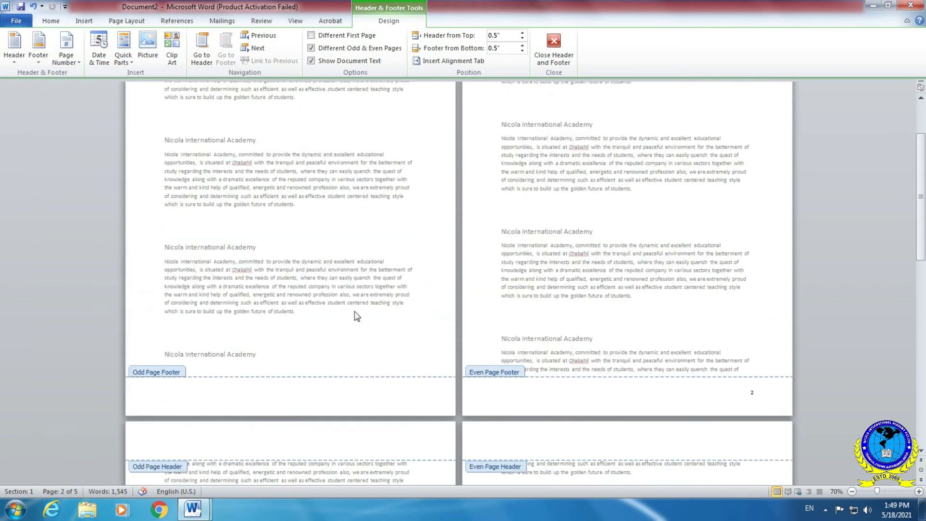
scroll(355, 285, up, 3)
click(236, 114)
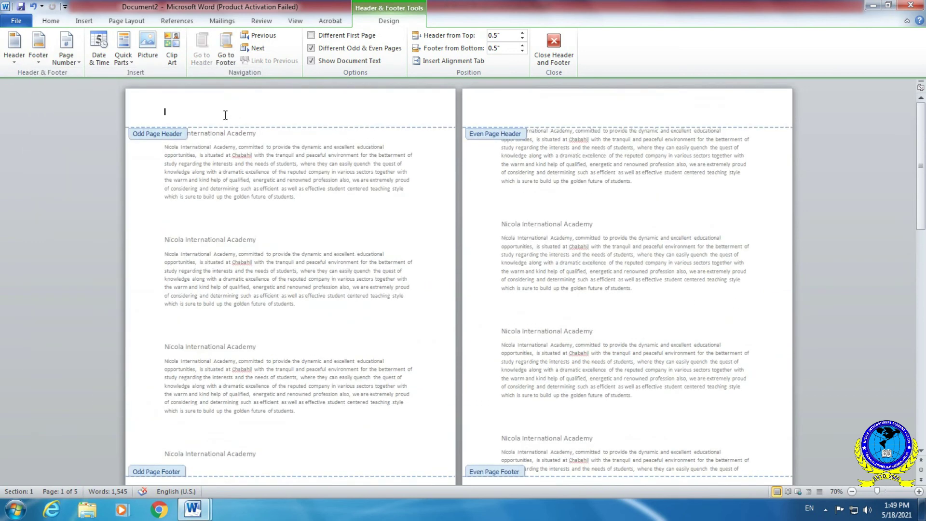
click(14, 58)
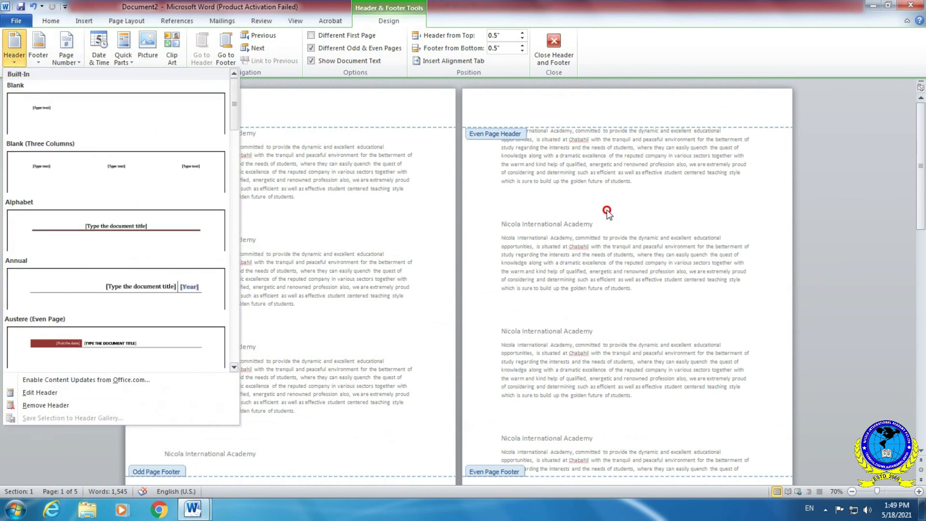
click(555, 51)
click(580, 266)
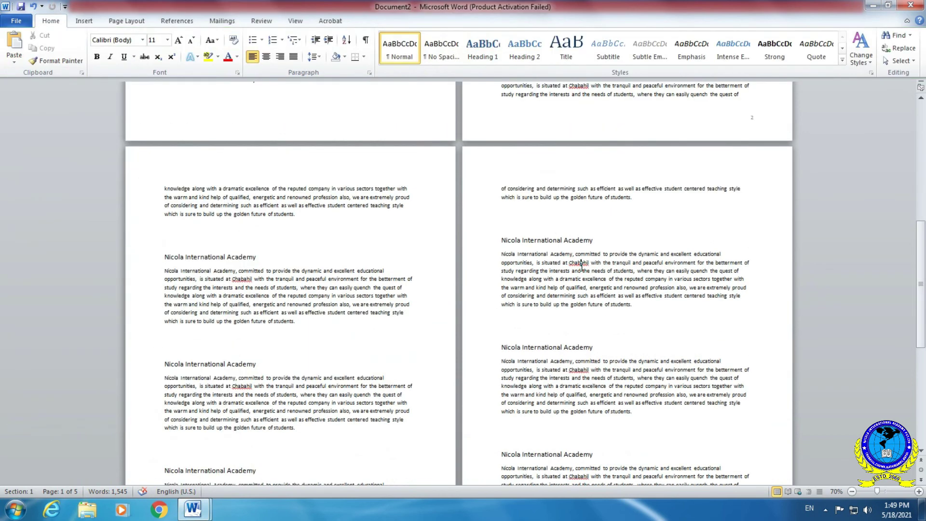
ctrl+scroll(547, 300, up, 2)
click(559, 321)
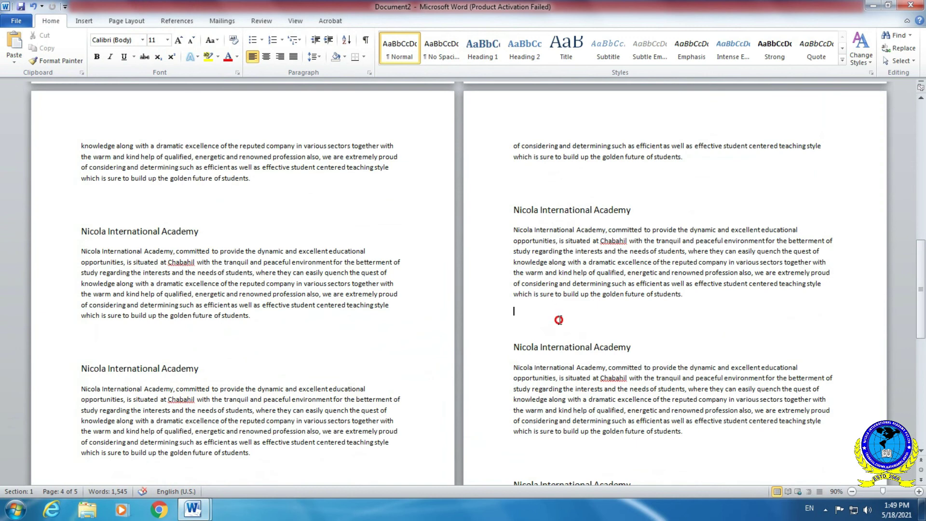